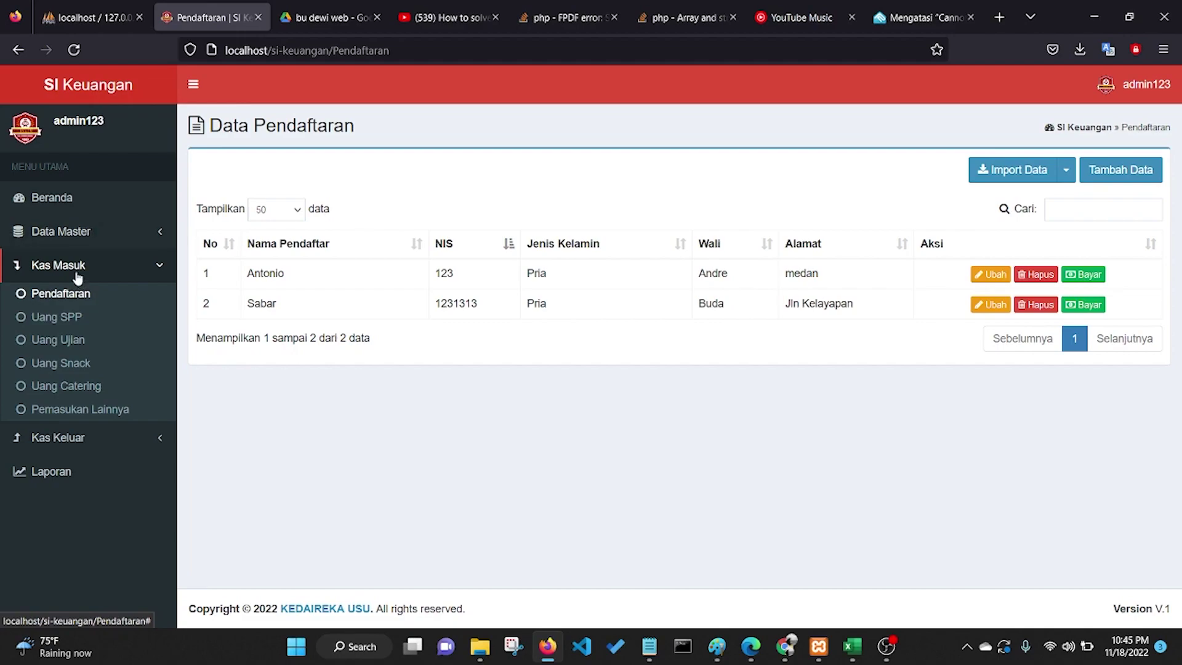
Step: Open Kas Masuk > Pendaftaran to show the Data Pendaftaran table of two registrants
{"action": "left_click", "coordinate": [65, 295]}
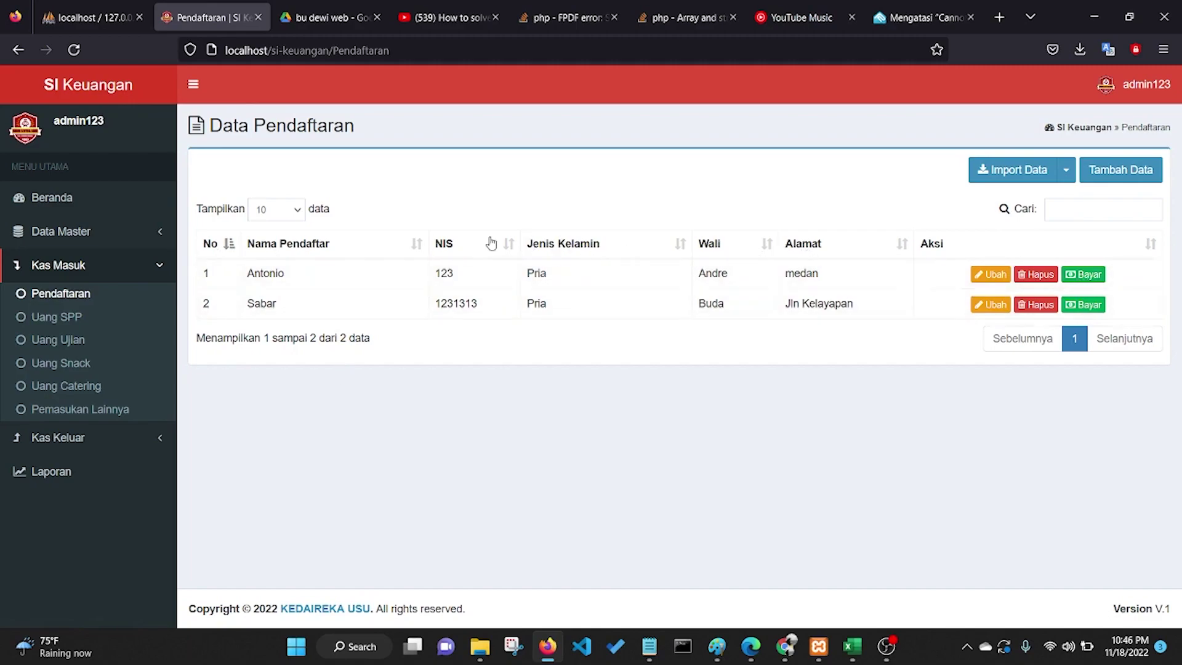
Step: Toggle the No column sort, then sort the table by Nama Pendaftar ascending, A to Z
{"action": "left_click", "coordinate": [229, 246]}
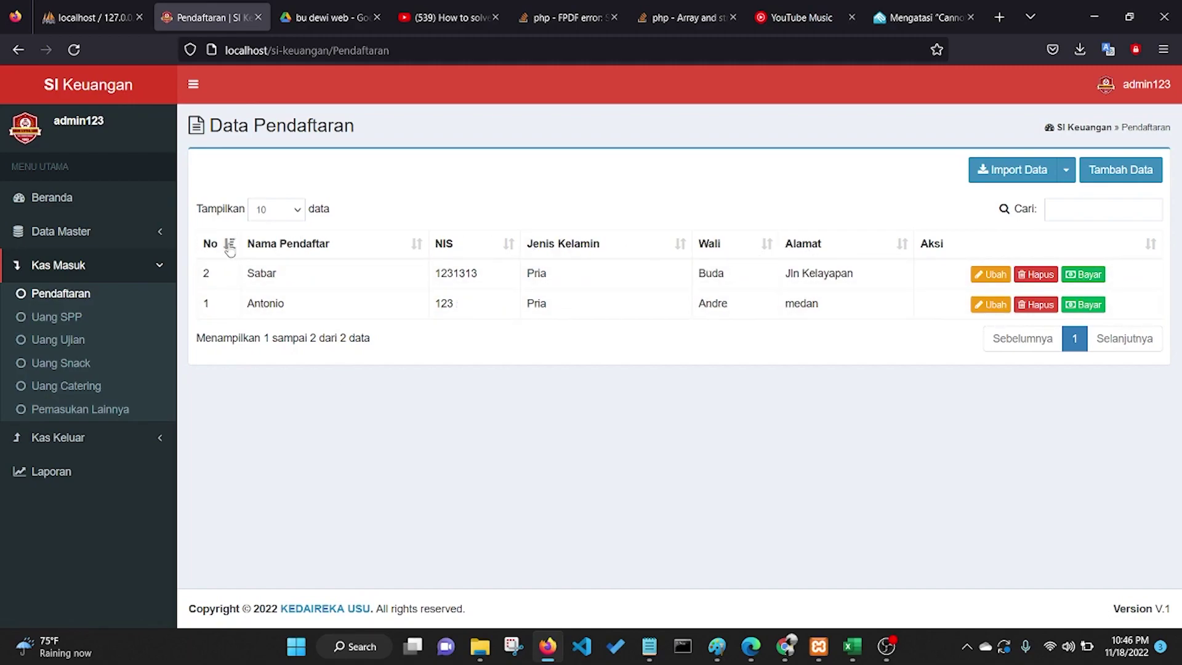
{"action": "left_click", "coordinate": [230, 247]}
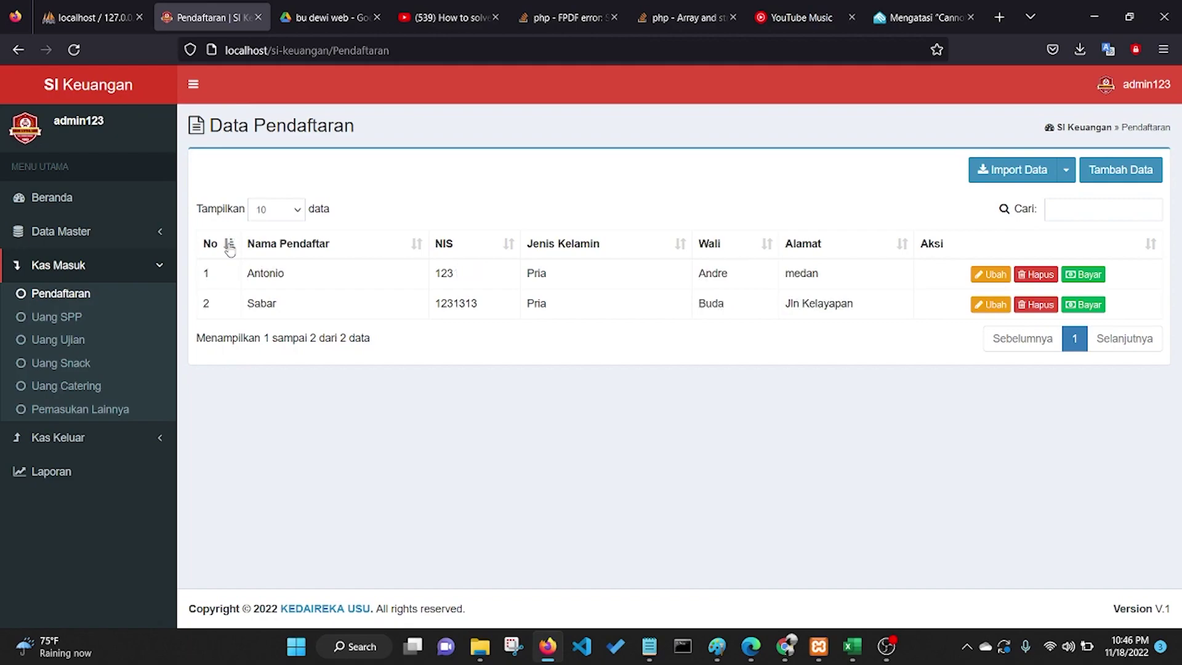
{"action": "left_click", "coordinate": [230, 246]}
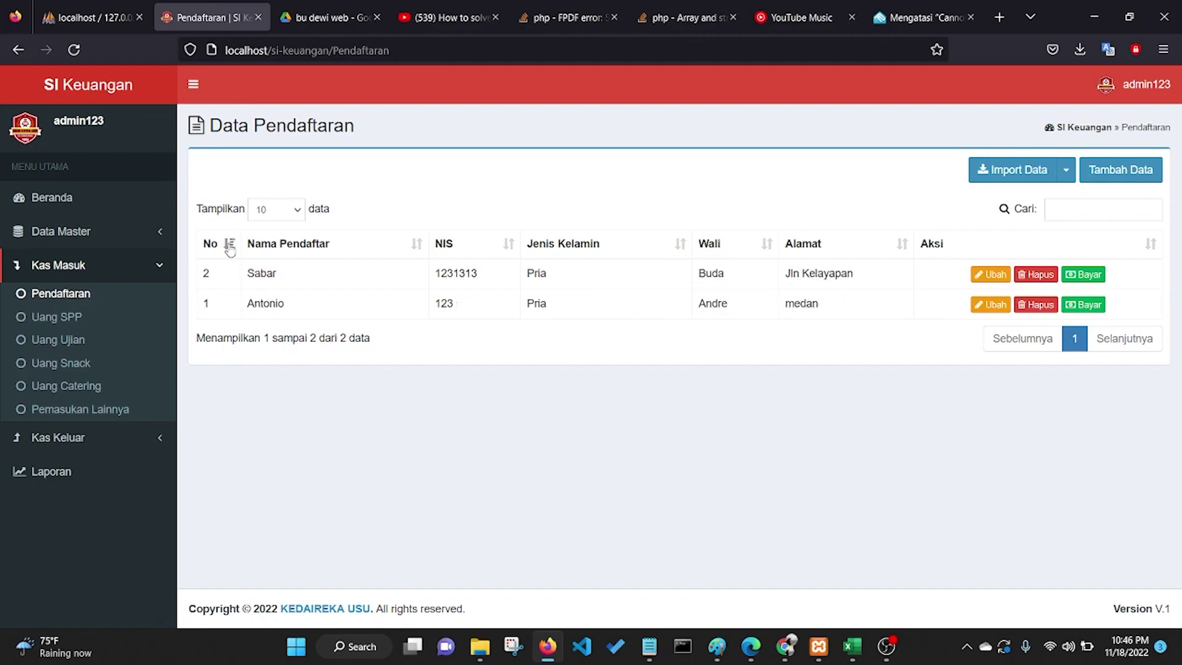
{"action": "left_click", "coordinate": [416, 245]}
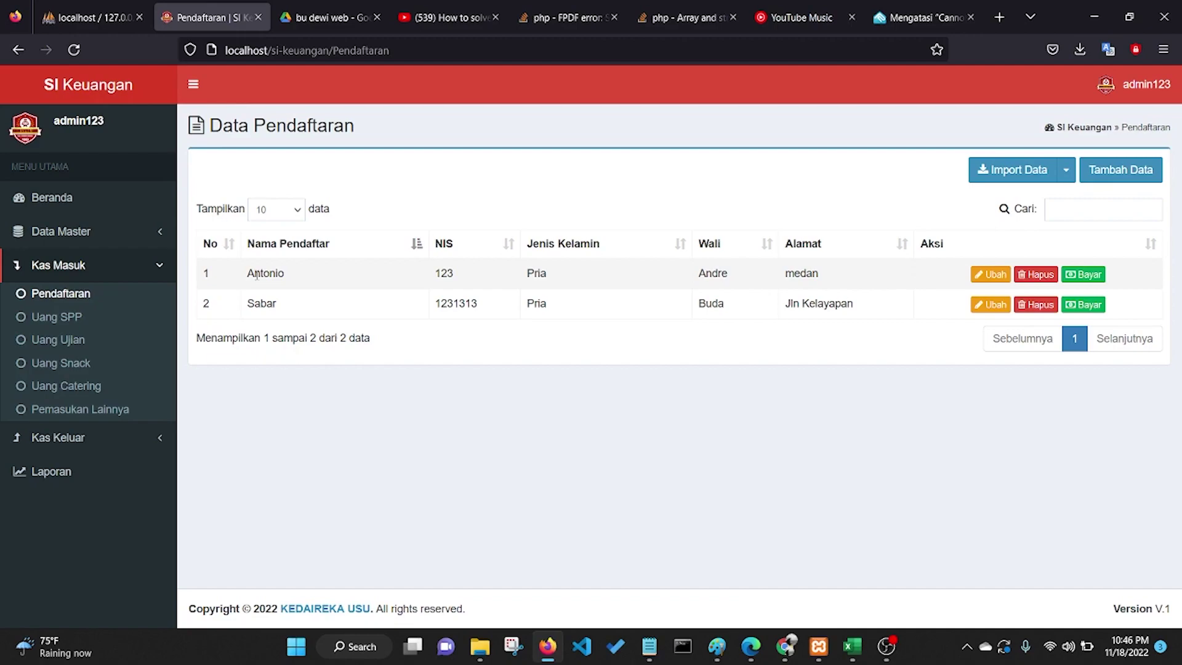
{"action": "left_click", "coordinate": [416, 245]}
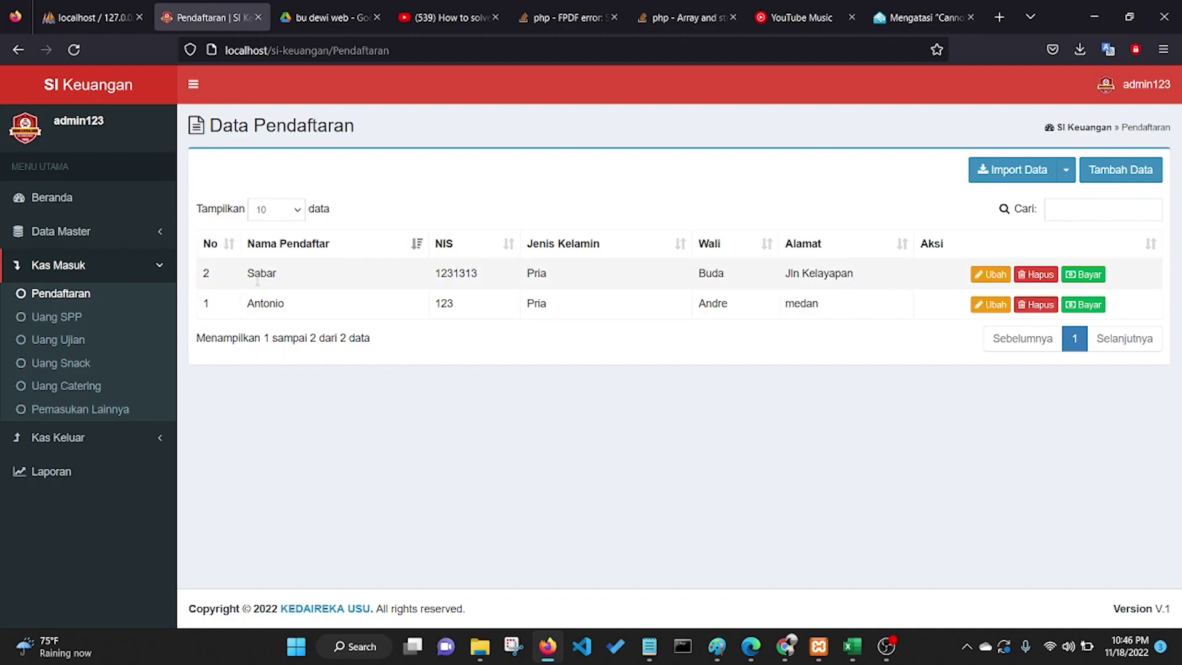
{"action": "left_click", "coordinate": [416, 244]}
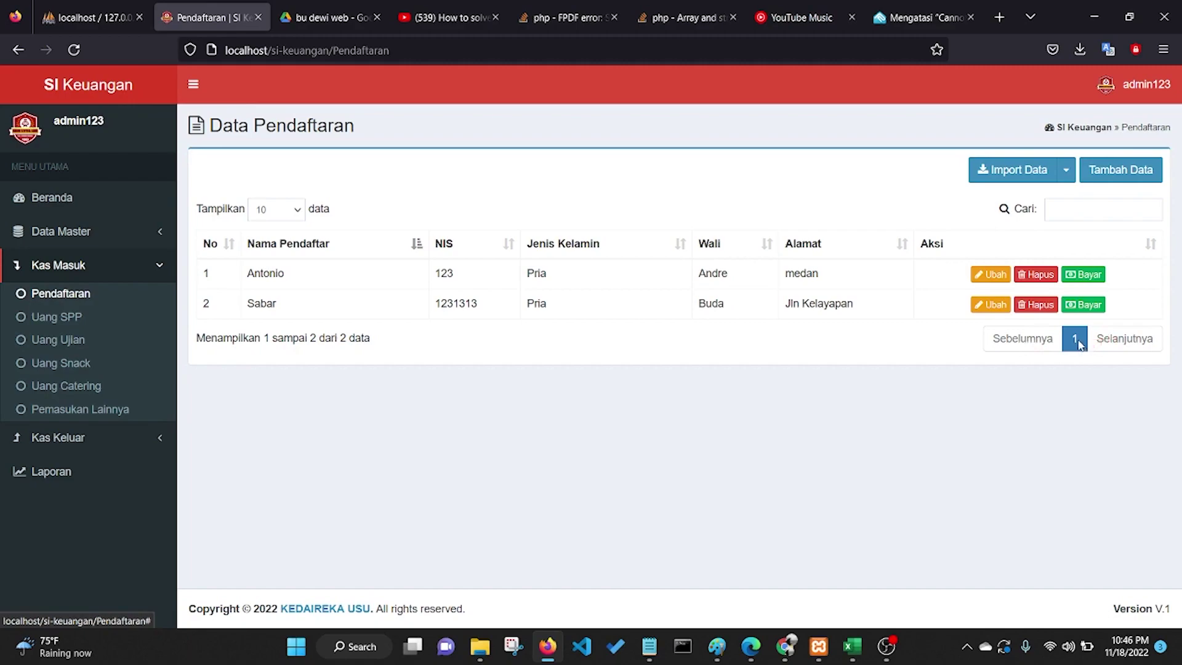
Step: Set the Tampilkan entries-per-page dropdown to 50
{"action": "left_click", "coordinate": [300, 212]}
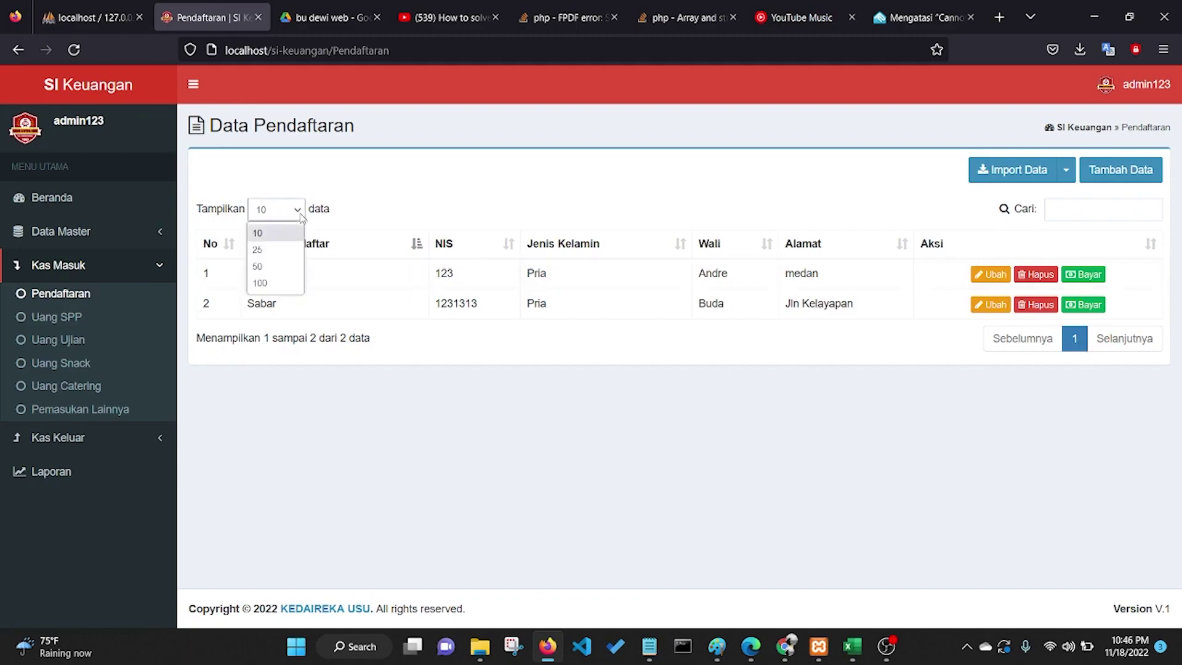
{"action": "left_click", "coordinate": [281, 237]}
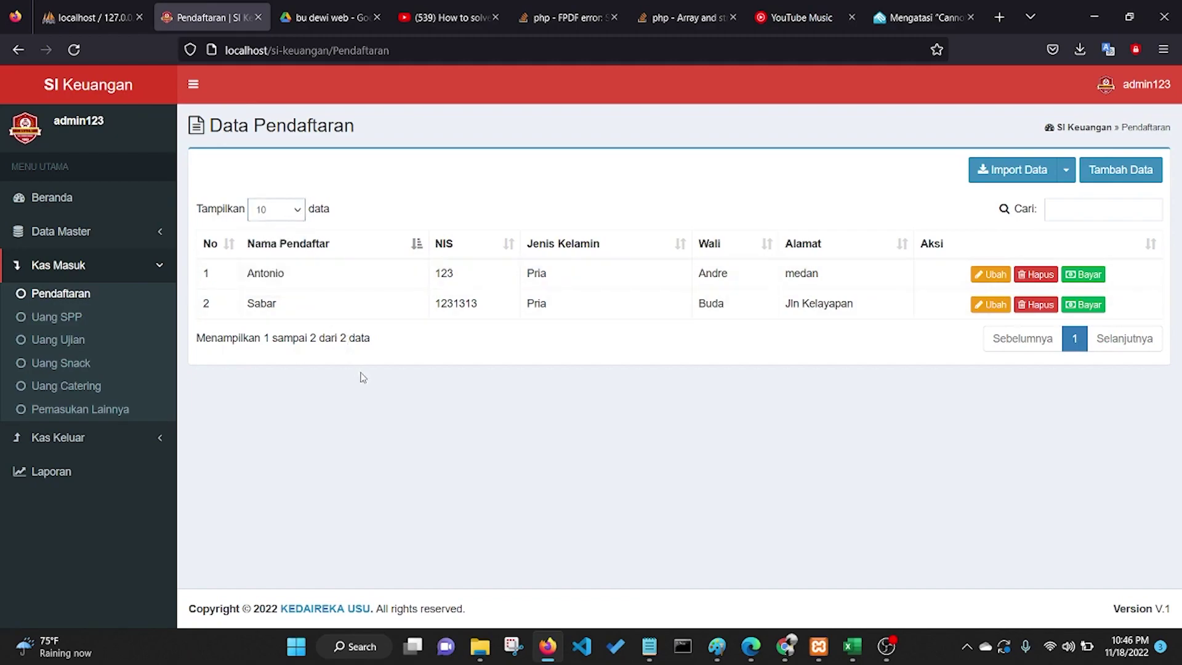
{"action": "left_click", "coordinate": [299, 212]}
{"action": "left_click", "coordinate": [282, 270]}
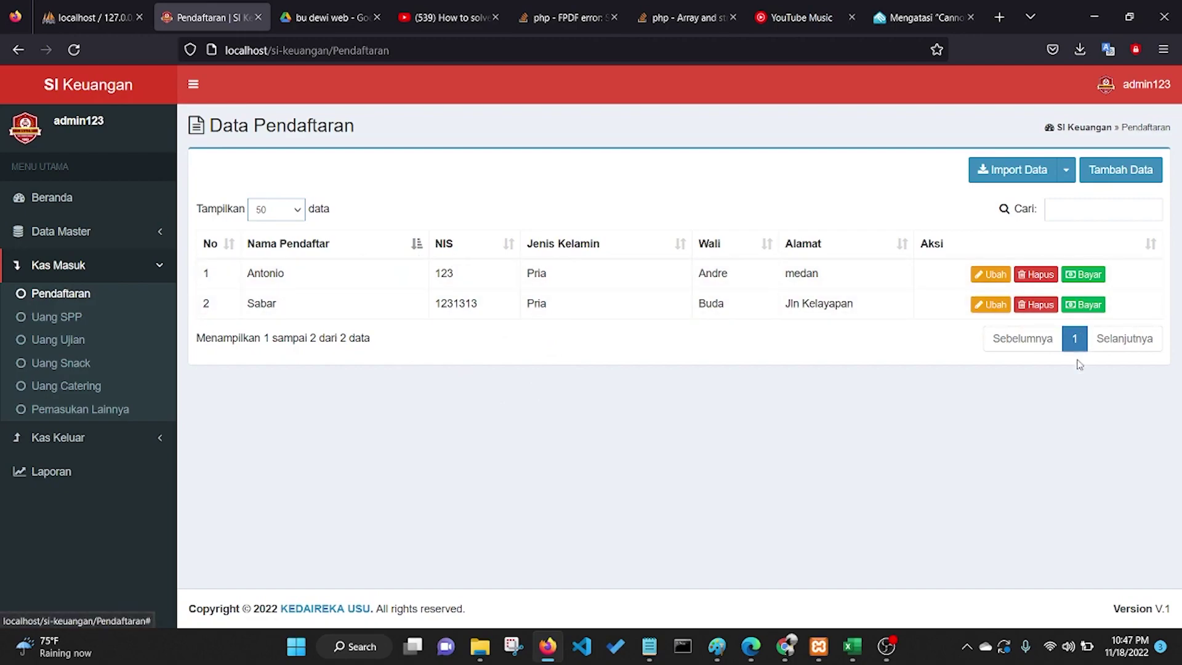
{"action": "left_click", "coordinate": [1069, 207]}
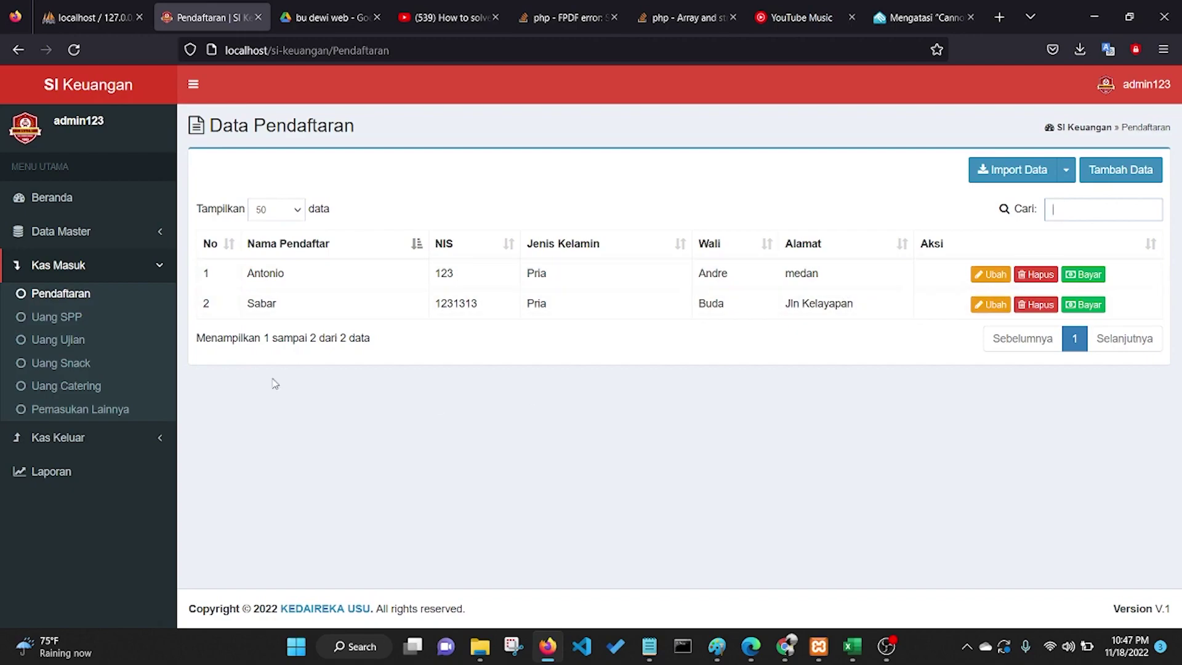
Step: Search the table for 'sabar' and 'meda', clear the search, then open the Tambah Data form
{"action": "type", "text": "sa"}
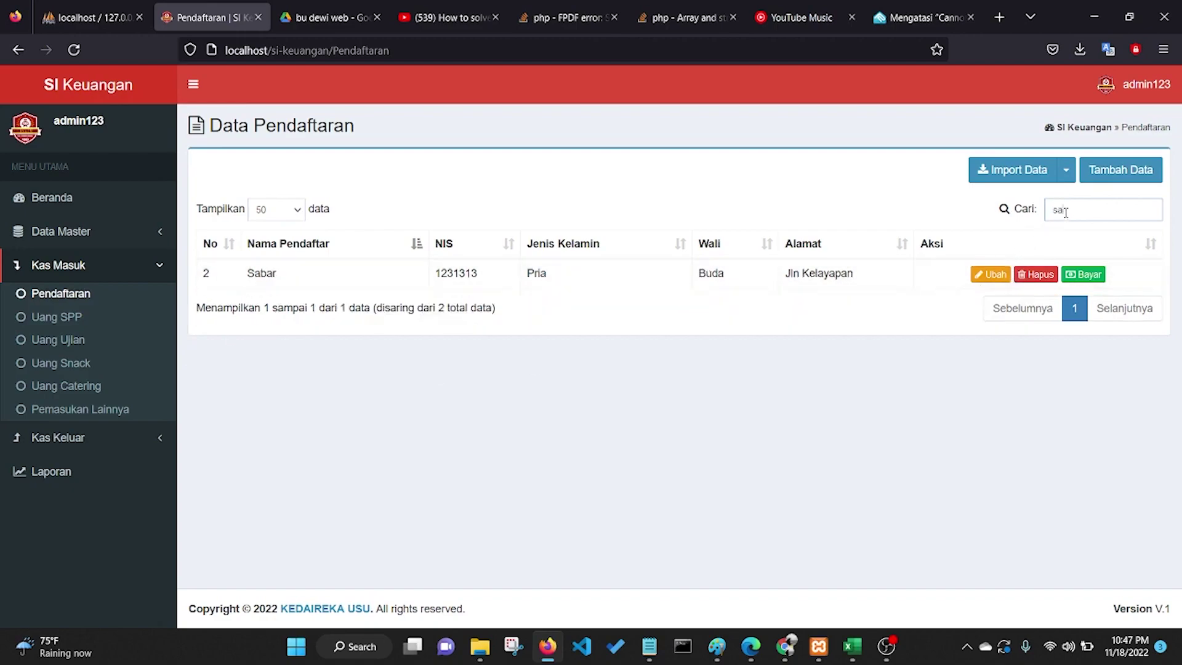
{"action": "type", "text": "bar"}
{"action": "left_click_drag", "start_coordinate": [1100, 205], "coordinate": [1049, 208]}
{"action": "key", "text": "BackSpace"}
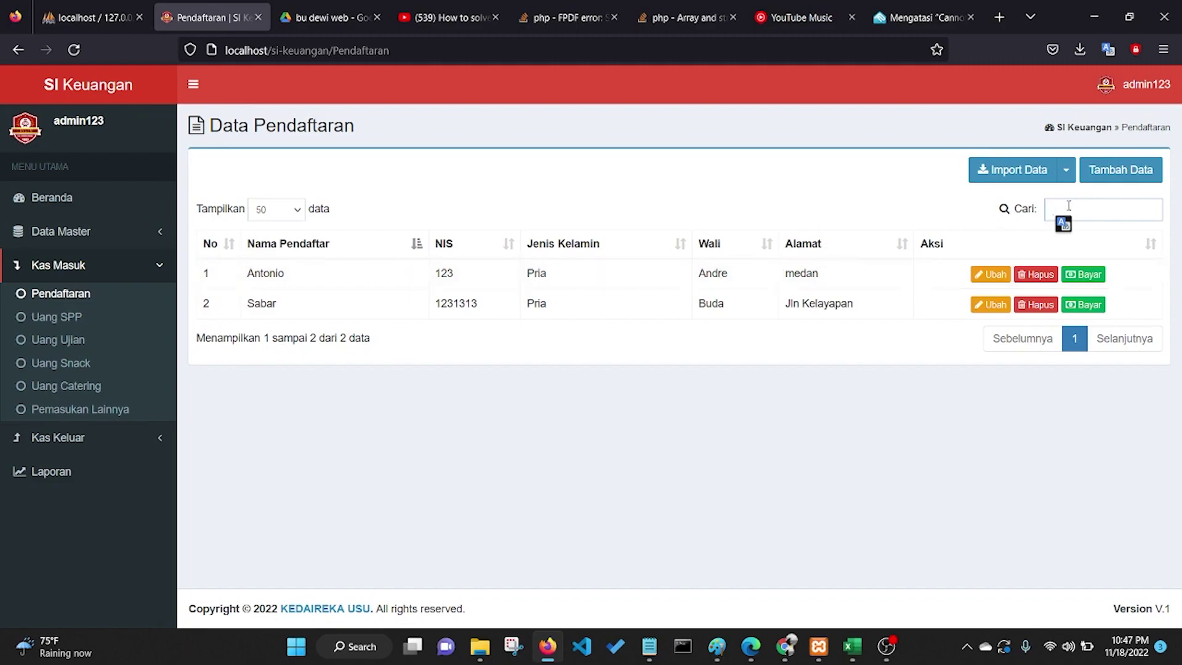
{"action": "type", "text": "meda"}
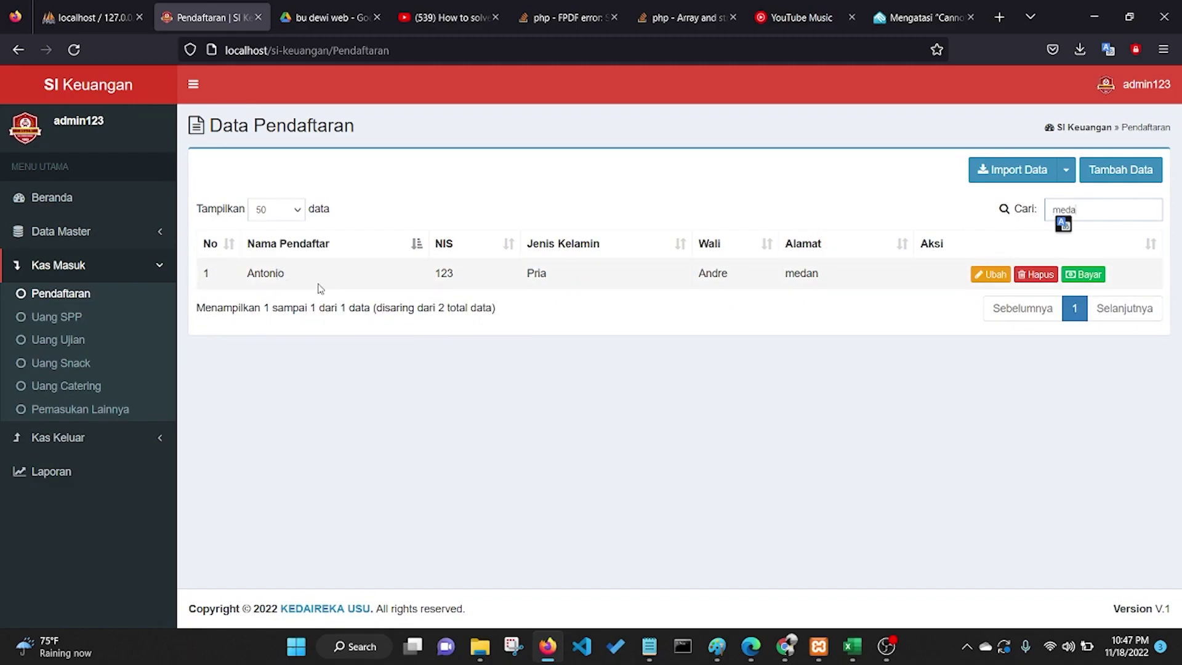
{"action": "left_click_drag", "start_coordinate": [1086, 209], "coordinate": [1052, 212]}
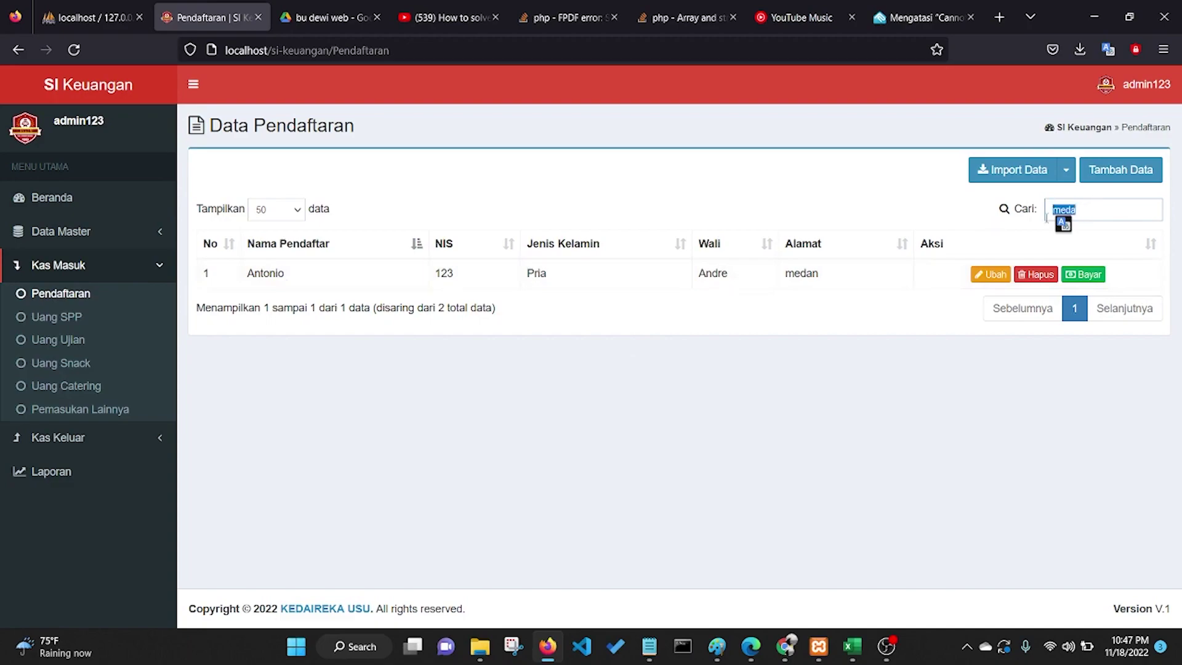
{"action": "key", "text": "BackSpace"}
{"action": "left_click", "coordinate": [1136, 178]}
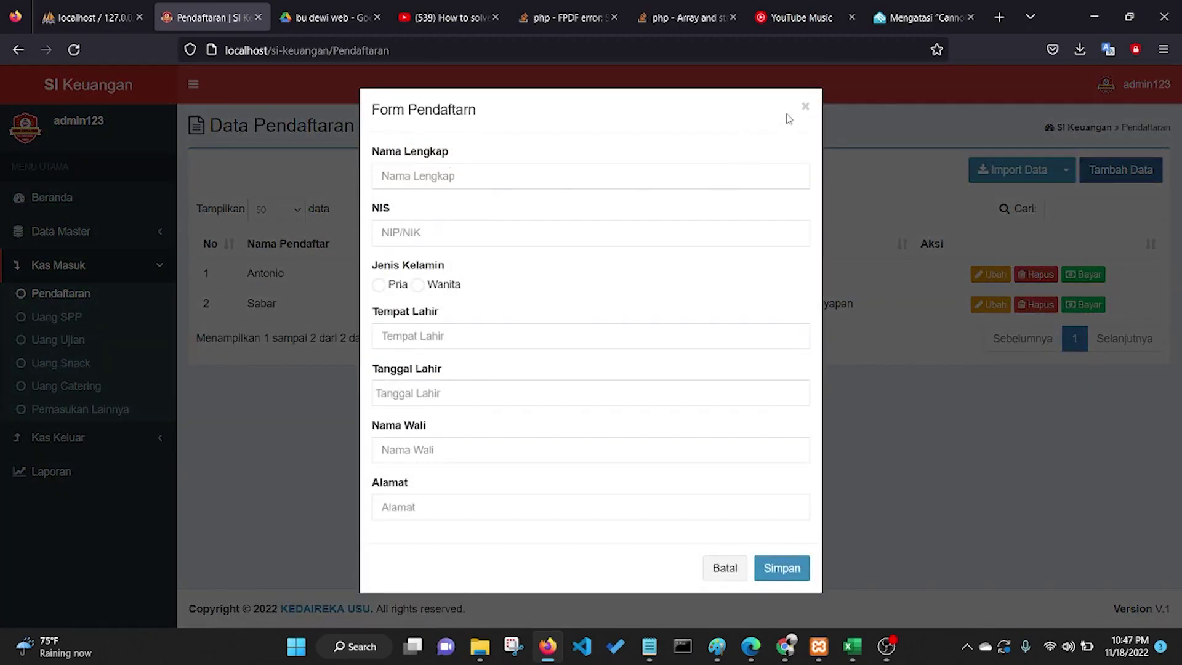
Step: Enter the registrant's full name and NIS, choose Wanita gender, and enter birthplace Raya
{"action": "left_click", "coordinate": [805, 106]}
{"action": "left_click", "coordinate": [1114, 172]}
{"action": "left_click", "coordinate": [442, 187]}
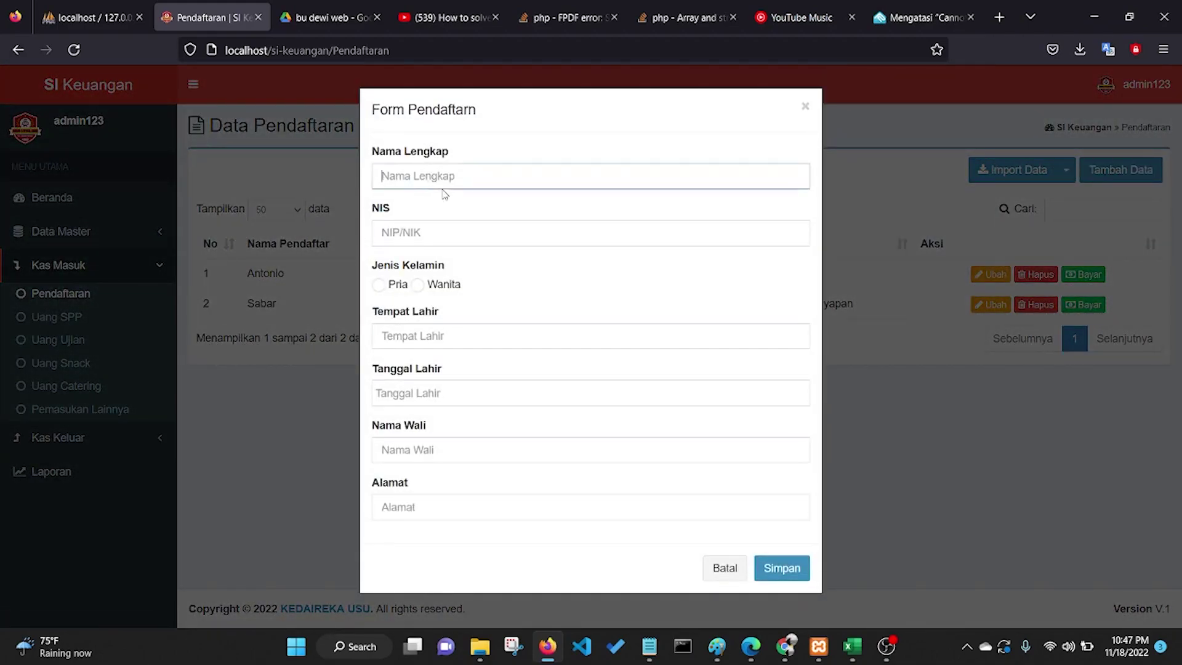
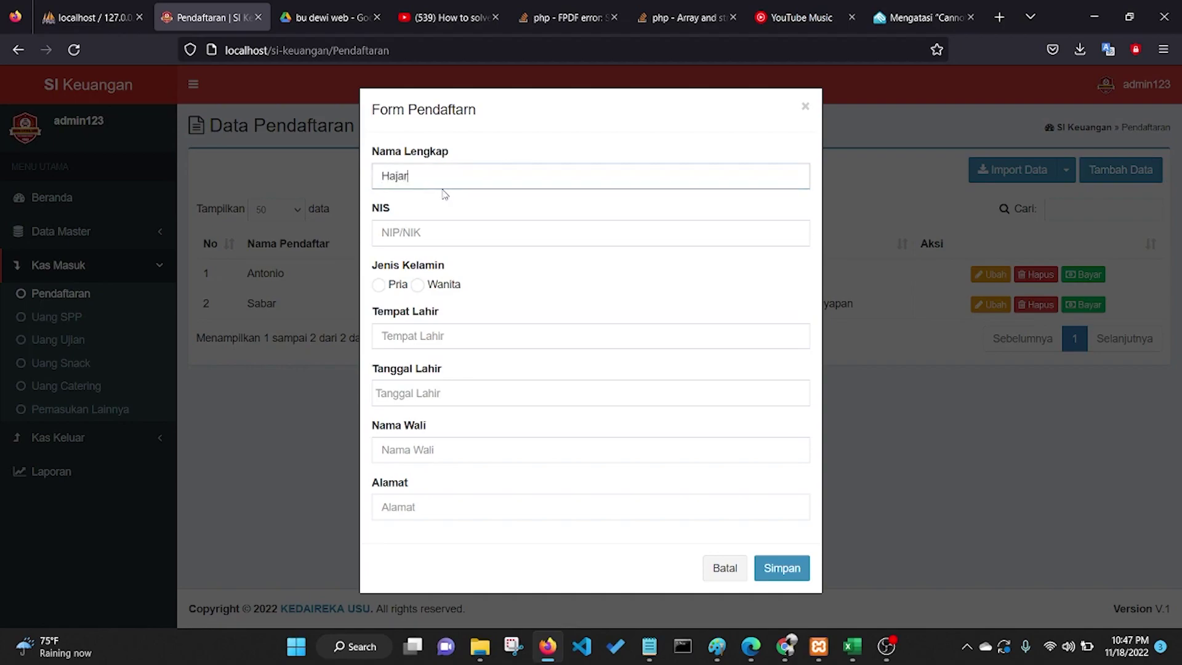
{"action": "left_click", "coordinate": [424, 231]}
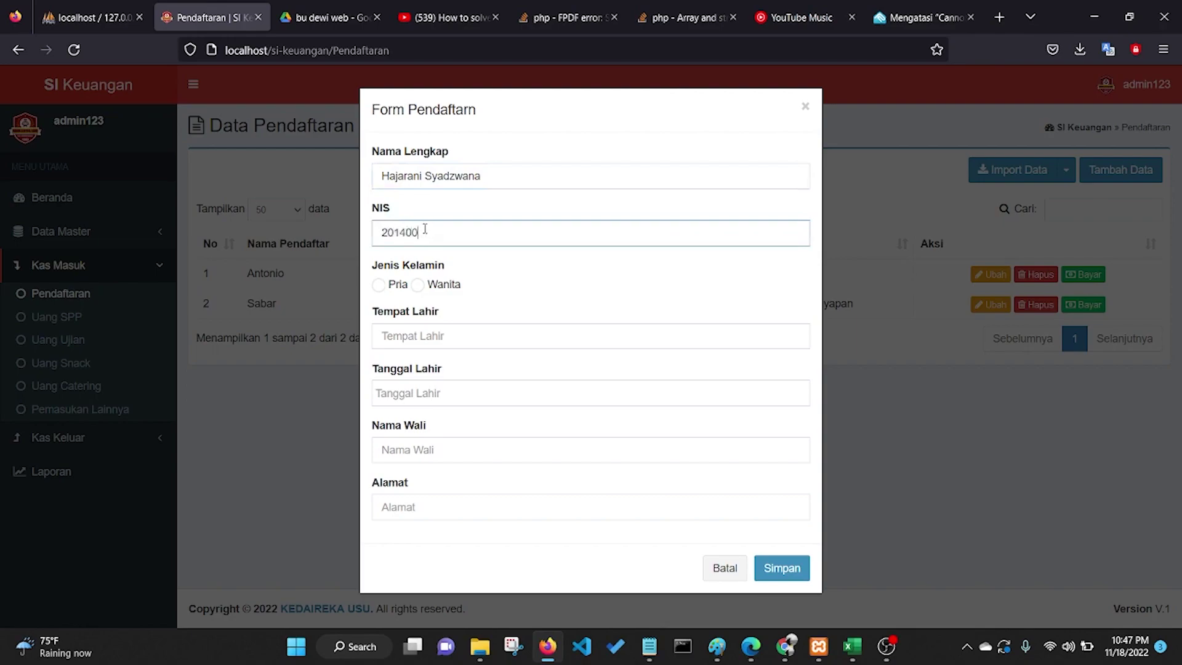
{"action": "left_click", "coordinate": [417, 284]}
{"action": "left_click", "coordinate": [452, 343]}
{"action": "type", "text": "Raya"}
{"action": "left_click", "coordinate": [435, 393]}
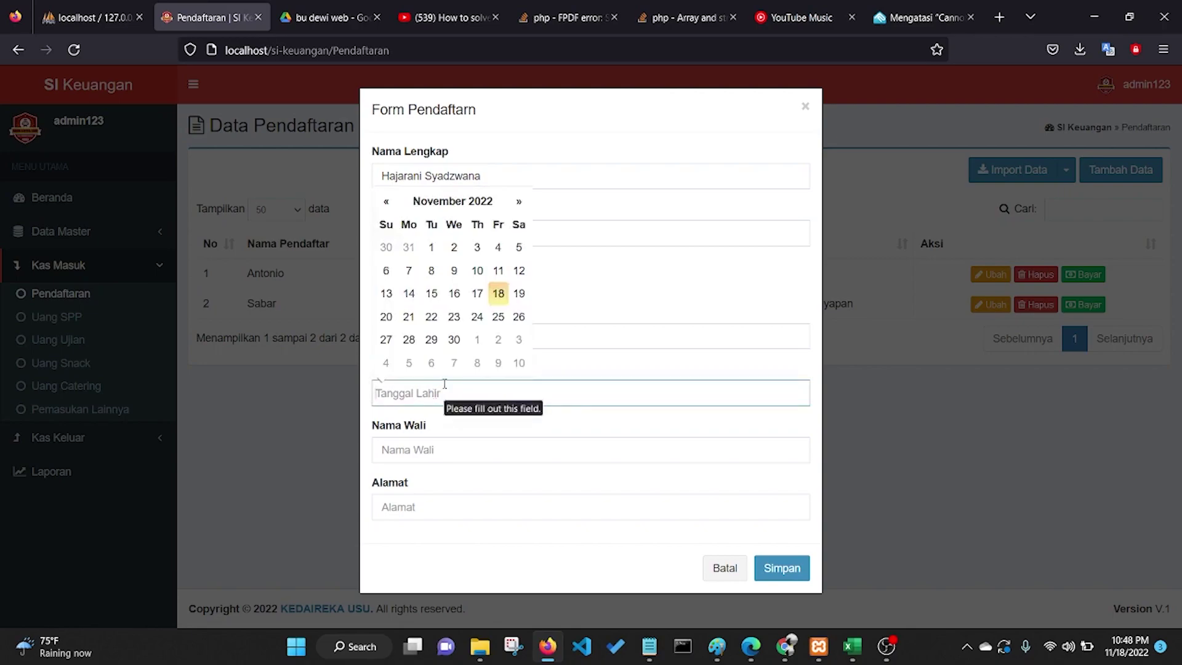
Step: Set the date of birth to 9 July 2002 using the calendar picker
{"action": "type", "text": "09"}
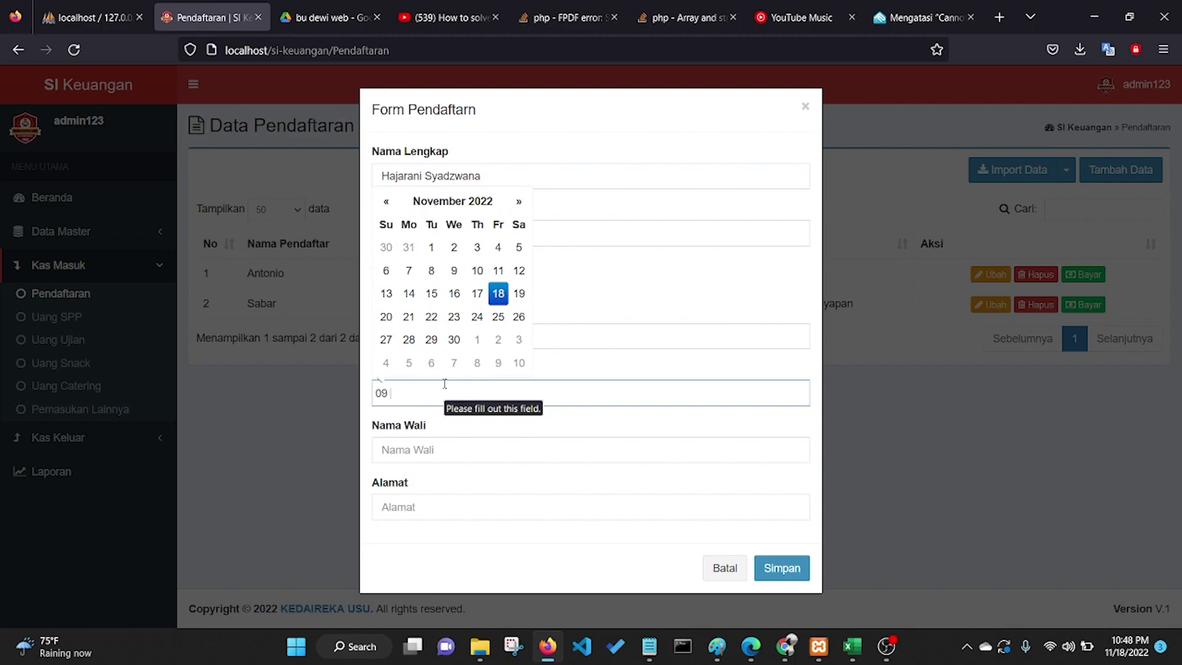
{"action": "key", "text": "BackSpace"}
{"action": "key", "text": "BackSpace"}
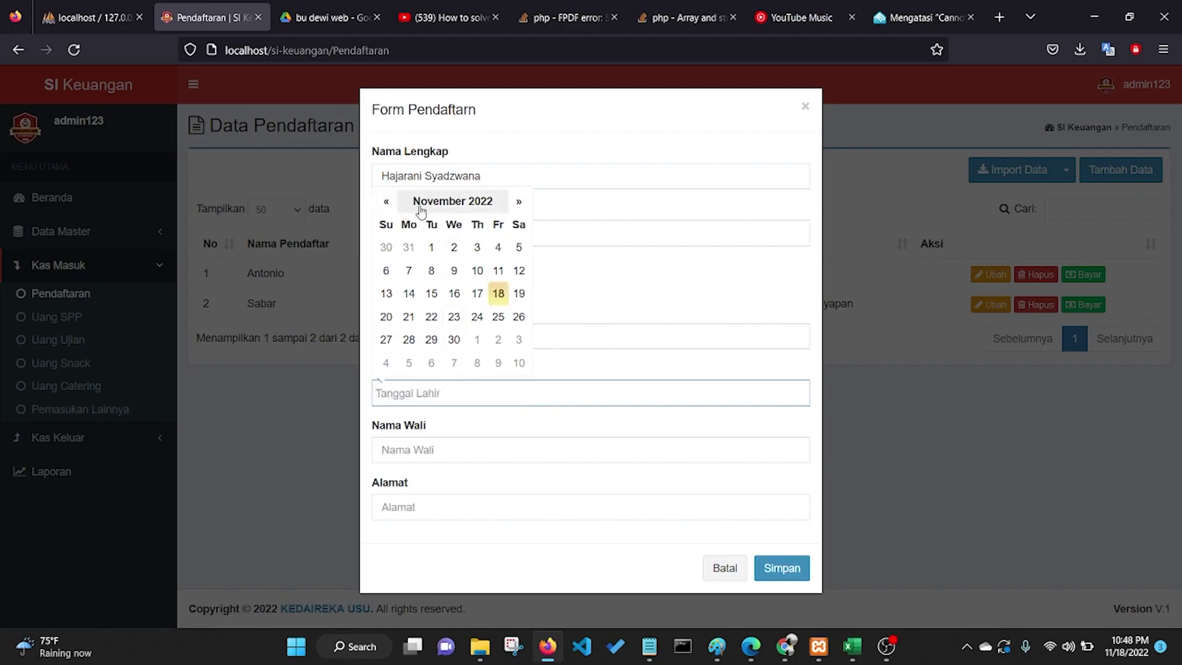
{"action": "left_click", "coordinate": [419, 203]}
{"action": "left_click", "coordinate": [463, 303]}
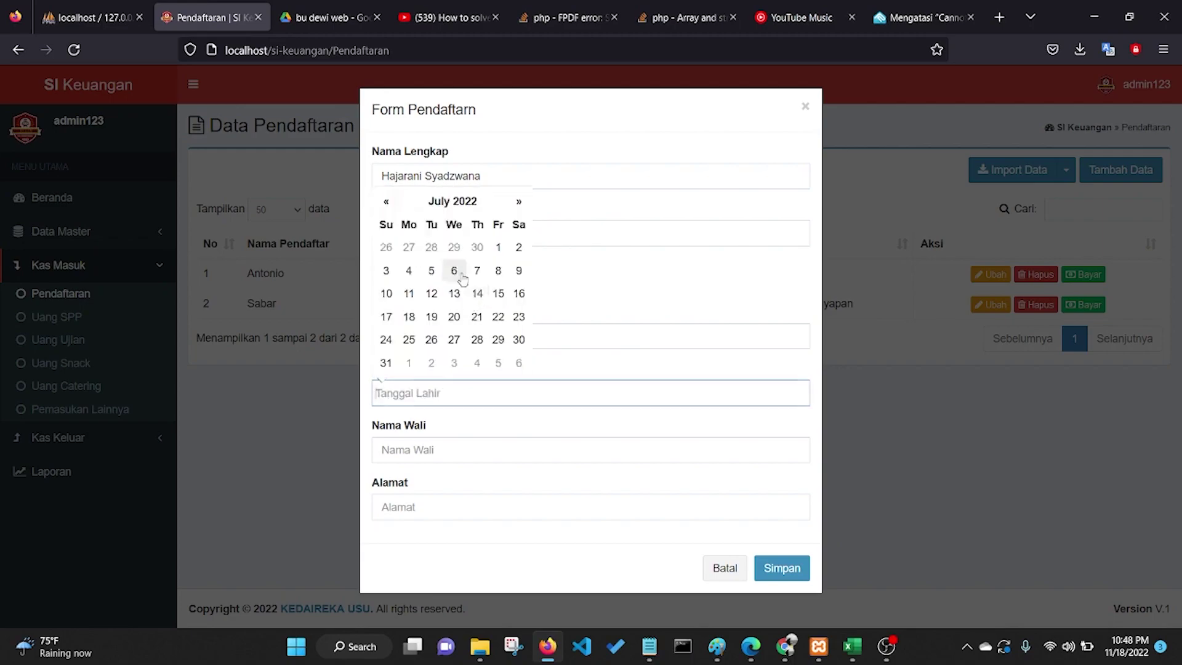
{"action": "left_click", "coordinate": [473, 203]}
{"action": "left_click", "coordinate": [447, 223]}
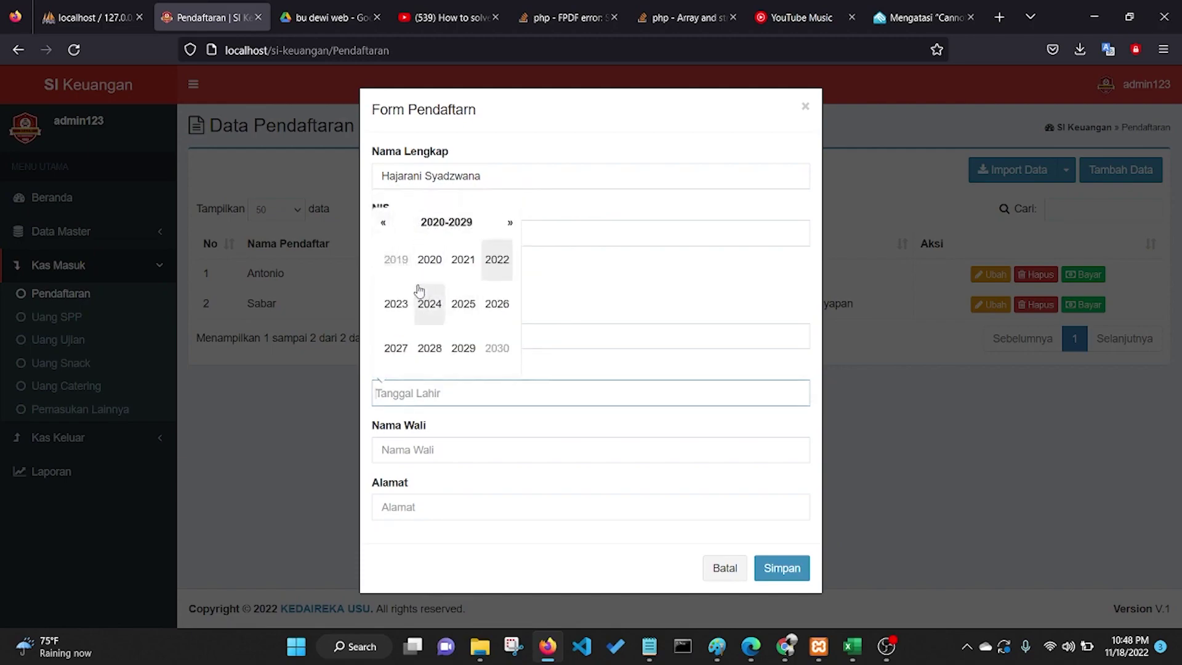
{"action": "left_click", "coordinate": [387, 228]}
{"action": "left_click", "coordinate": [388, 230]}
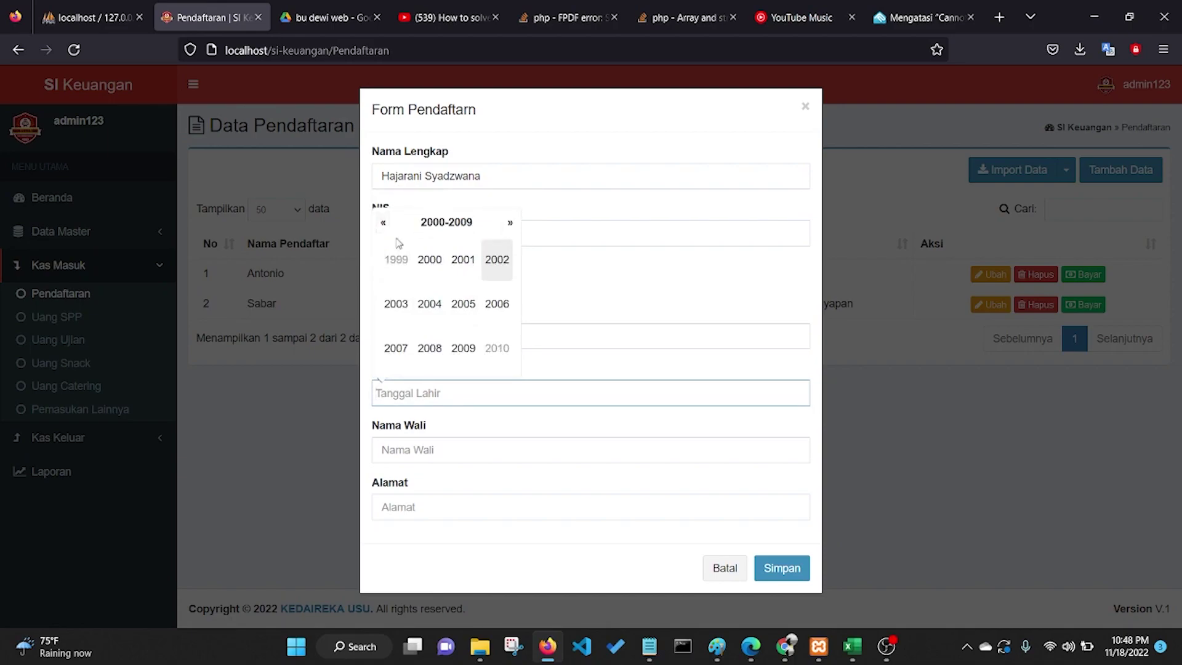
{"action": "left_click", "coordinate": [499, 263]}
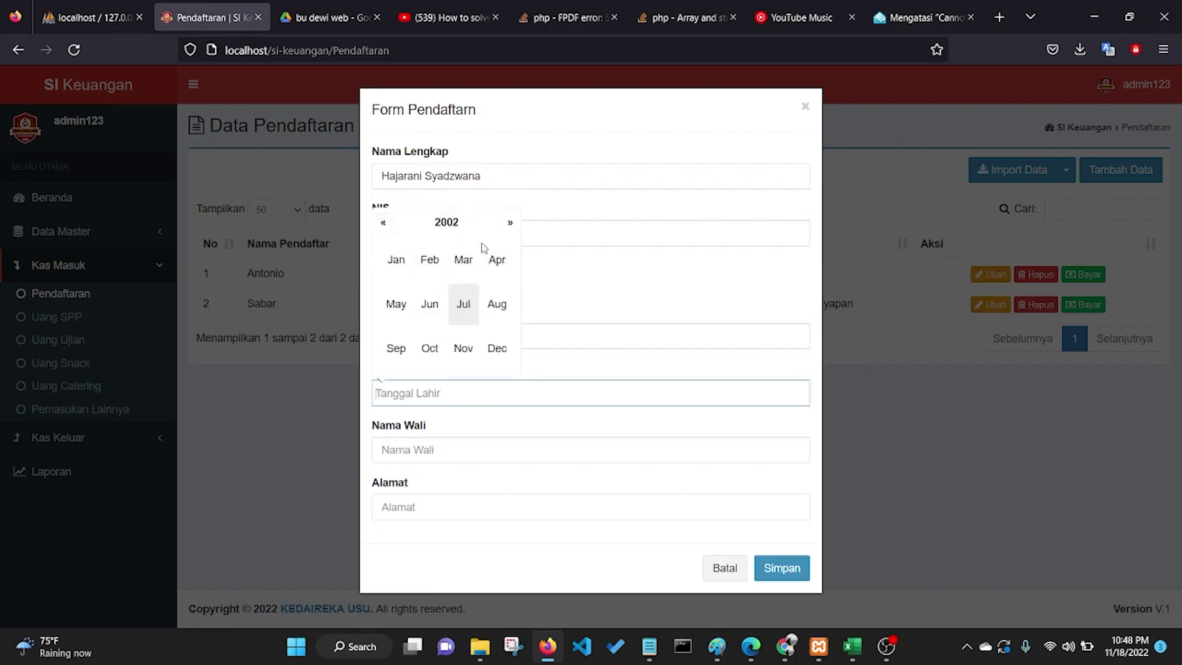
{"action": "left_click", "coordinate": [465, 303]}
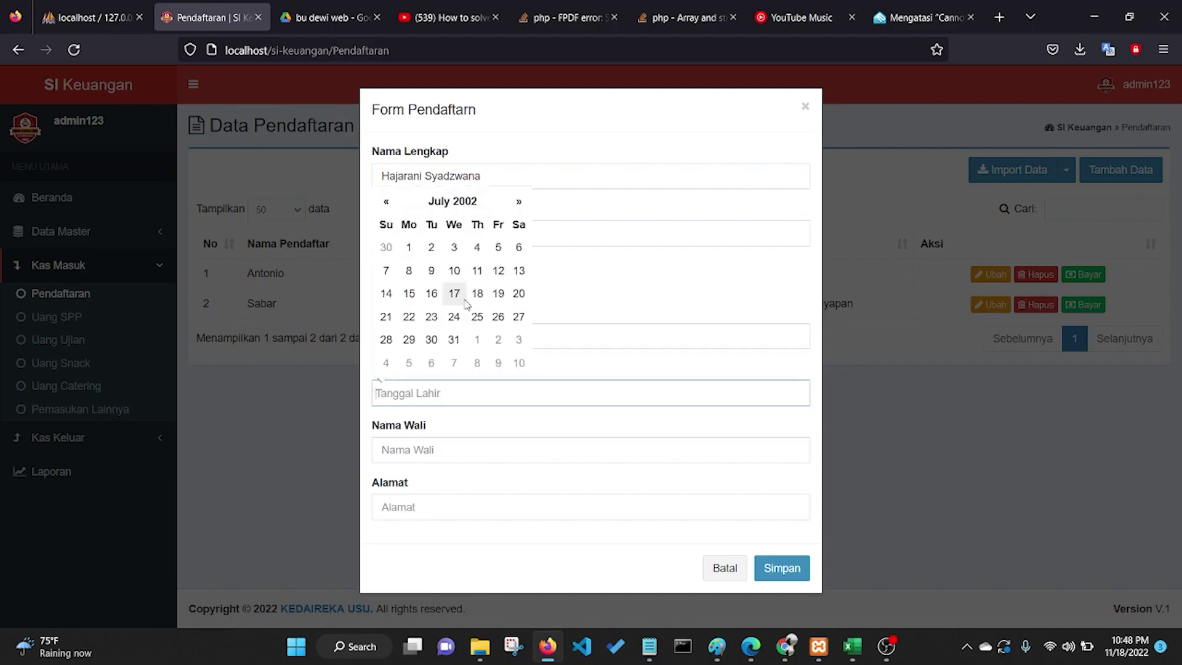
{"action": "left_click", "coordinate": [431, 271]}
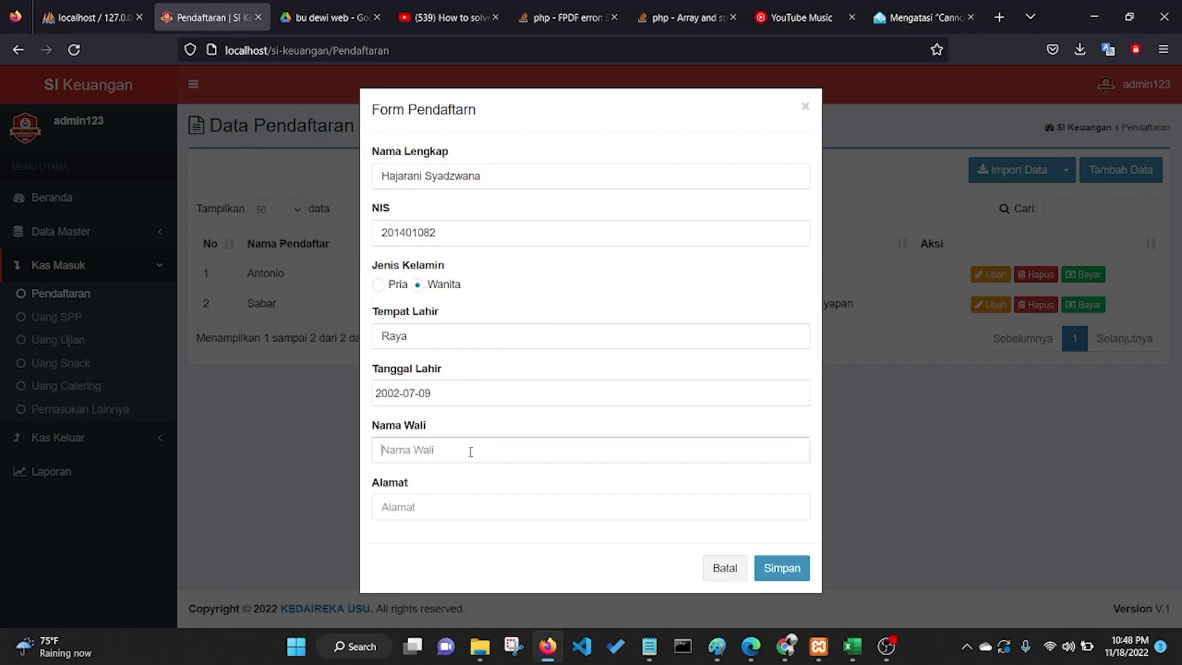
Step: Enter the guardian name and address, then save the form and confirm the success message
{"action": "type", "text": "ZZZ"}
{"action": "left_click", "coordinate": [420, 508]}
{"action": "type", "text": "Raya"}
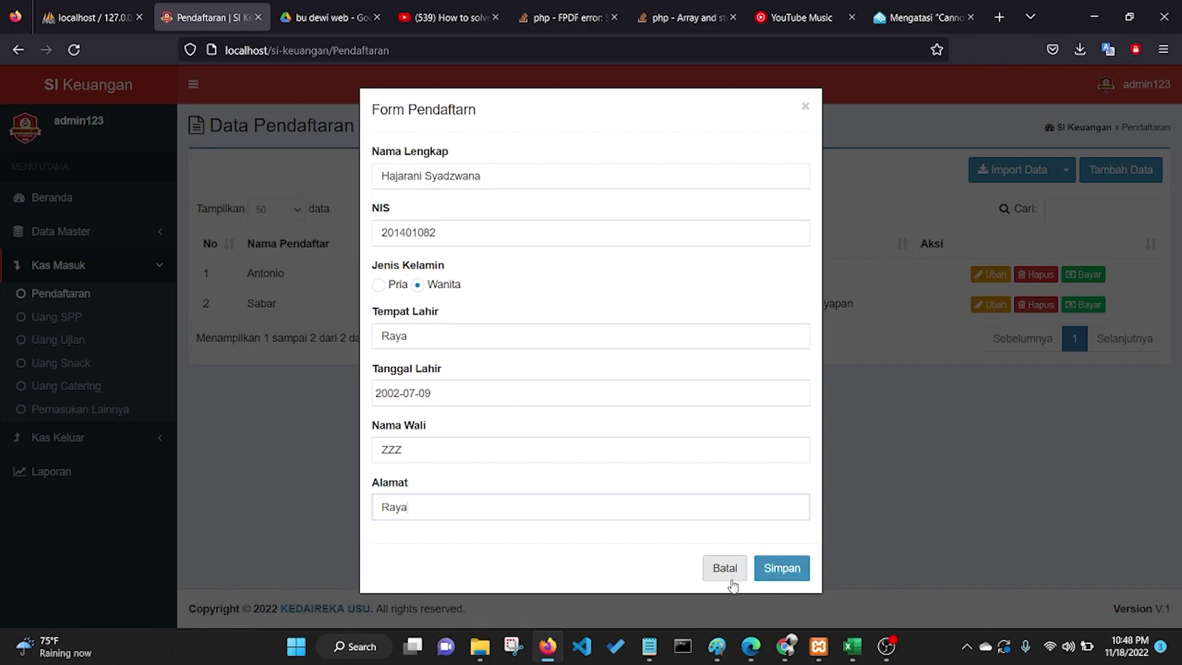
{"action": "left_click", "coordinate": [781, 568]}
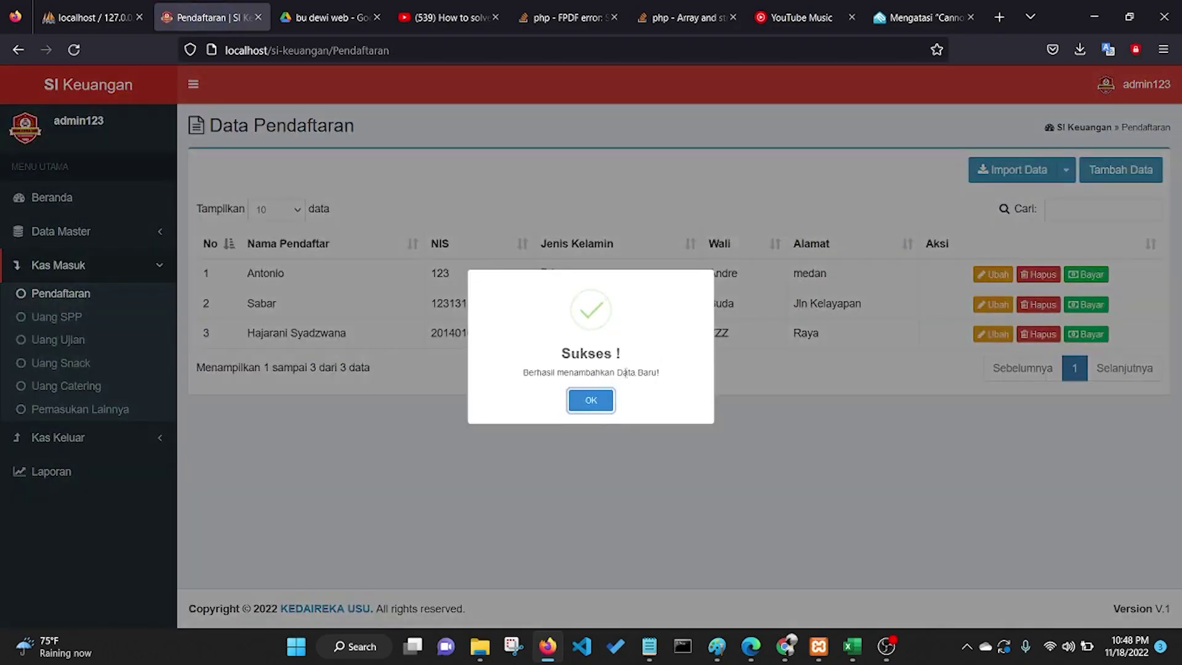
{"action": "left_click", "coordinate": [601, 403]}
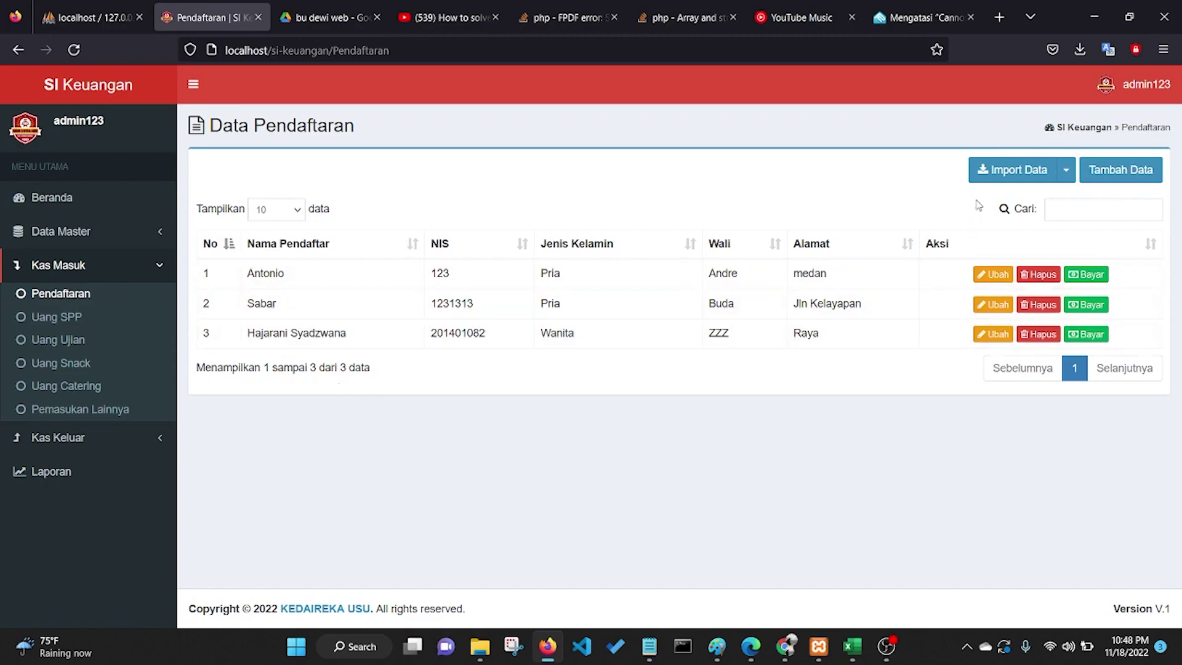
Step: Download the Format Data import template and open Pendaftaran(1).xlsx in Excel
{"action": "left_click", "coordinate": [1065, 175]}
{"action": "left_click", "coordinate": [1068, 178]}
{"action": "left_click", "coordinate": [1067, 178]}
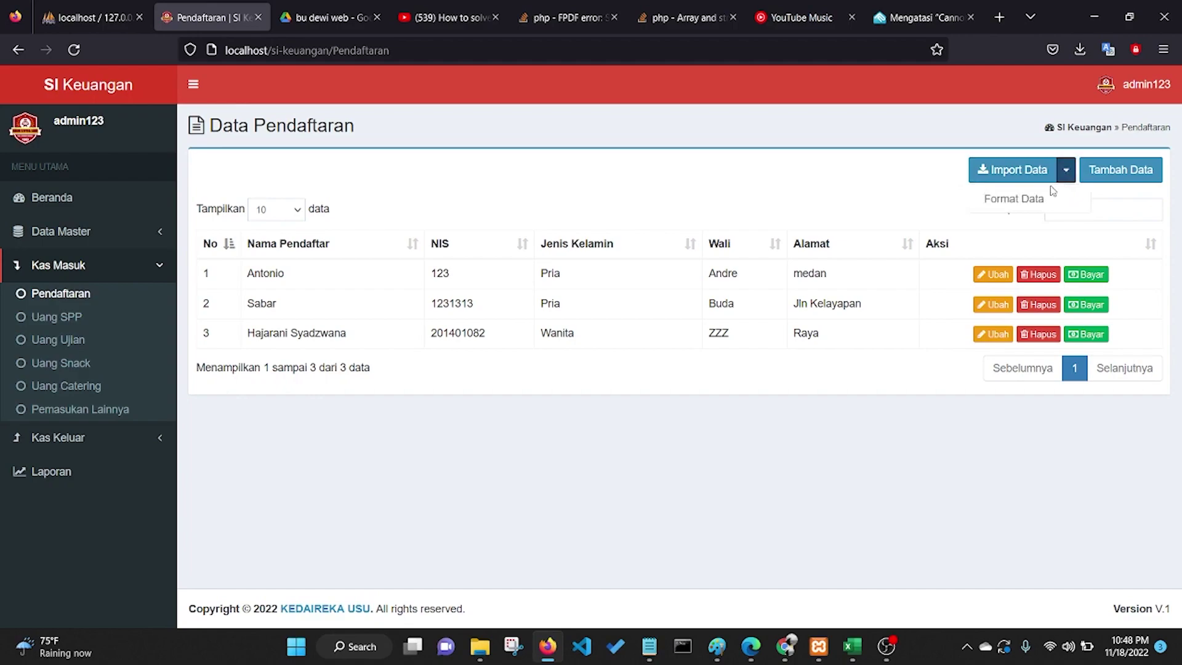
{"action": "left_click", "coordinate": [1022, 198]}
{"action": "left_click", "coordinate": [856, 87]}
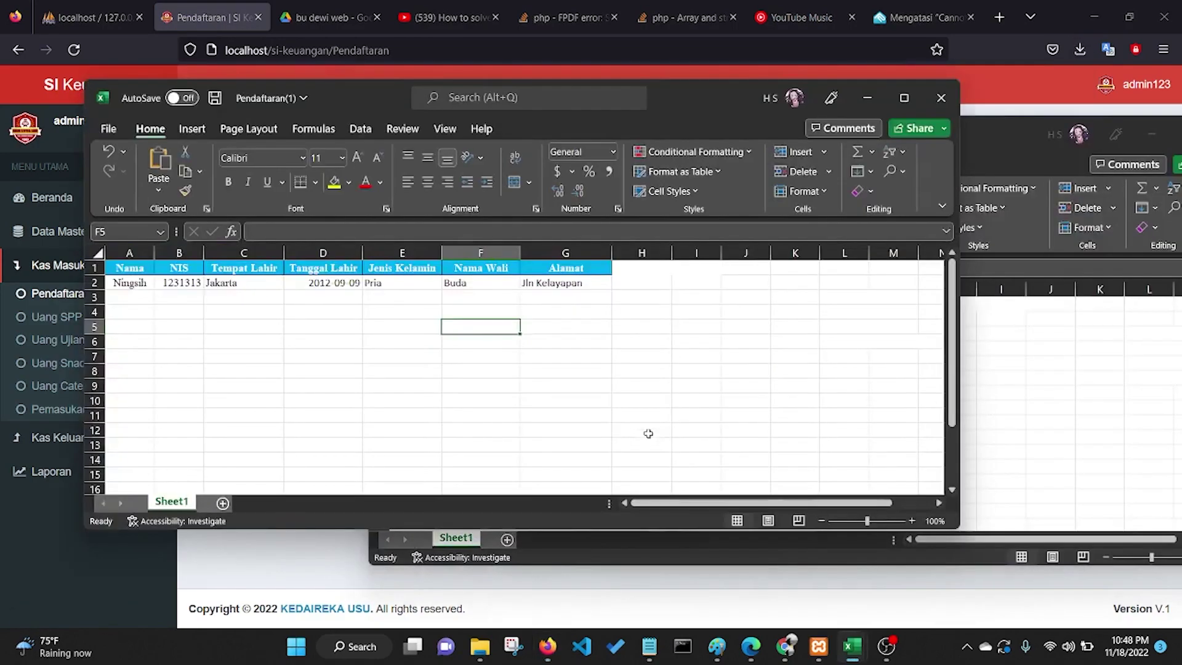
Step: Review the template's Nama, Tempat Lahir and Tanggal Lahir headers and the sample gender Pria
{"action": "left_click", "coordinate": [133, 270]}
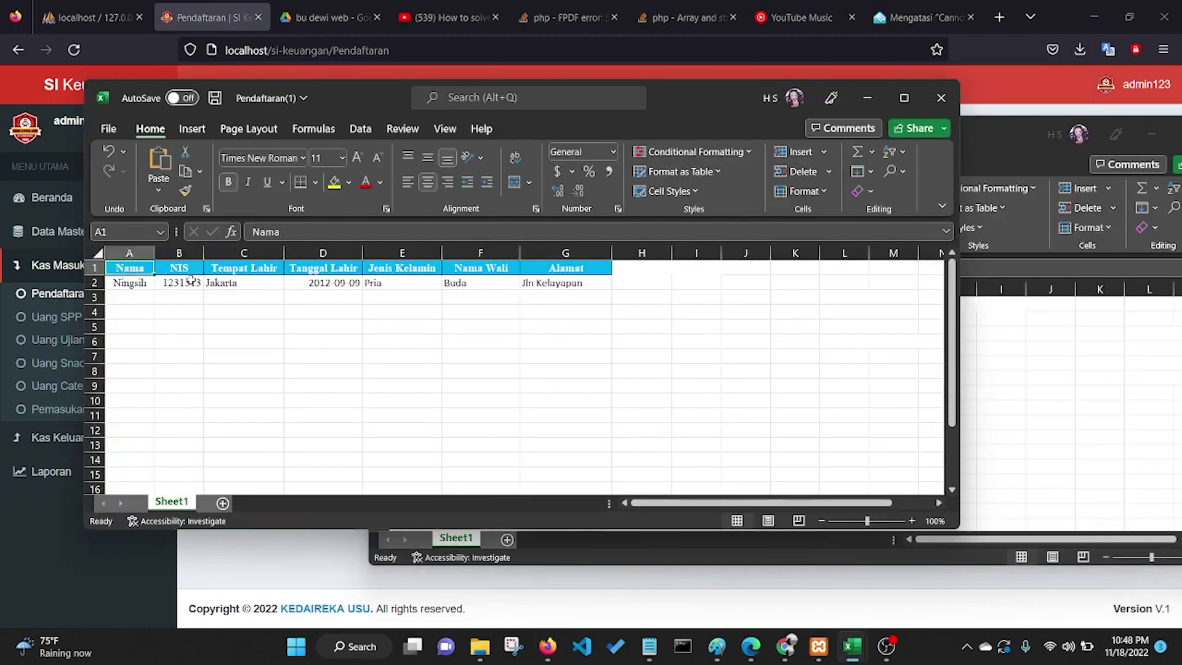
{"action": "left_click", "coordinate": [227, 267]}
{"action": "left_click", "coordinate": [326, 269]}
{"action": "left_click", "coordinate": [414, 281]}
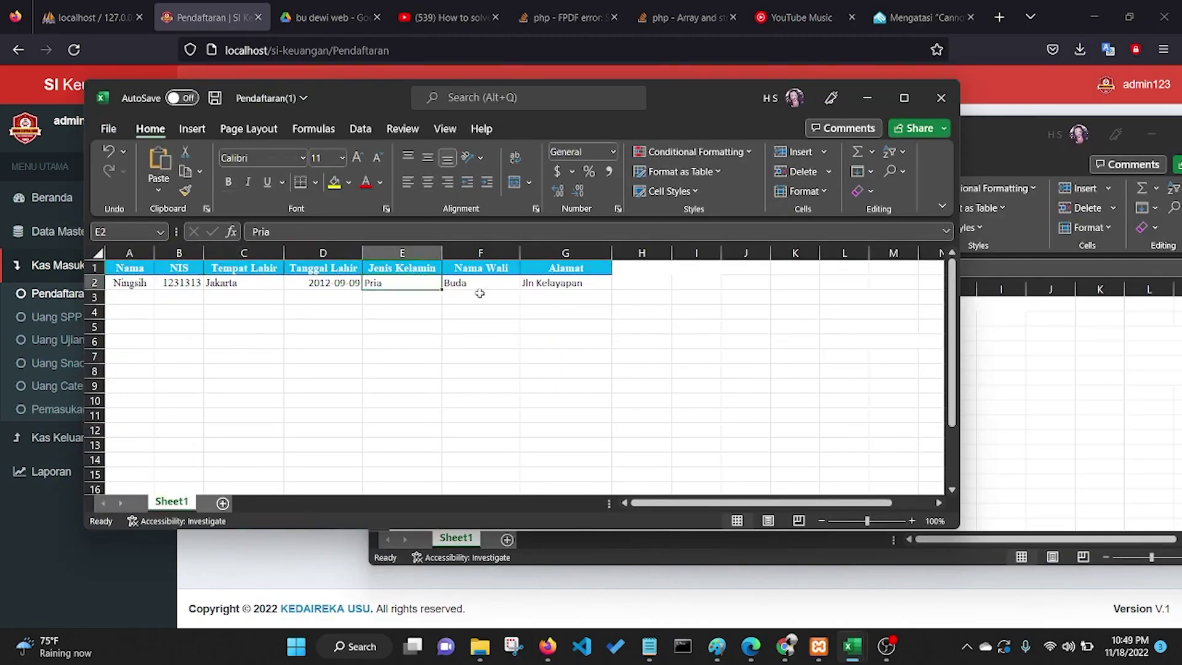
{"action": "left_click", "coordinate": [660, 657]}
{"action": "left_click", "coordinate": [580, 581]}
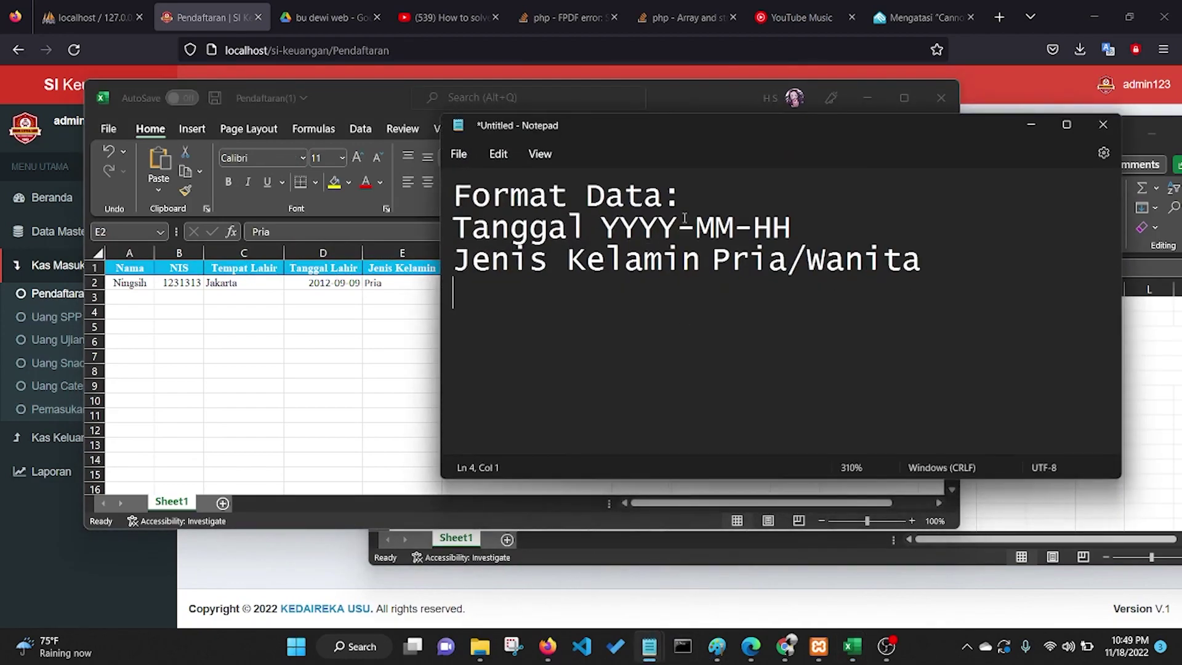
{"action": "left_click_drag", "start_coordinate": [705, 120], "coordinate": [880, 133]}
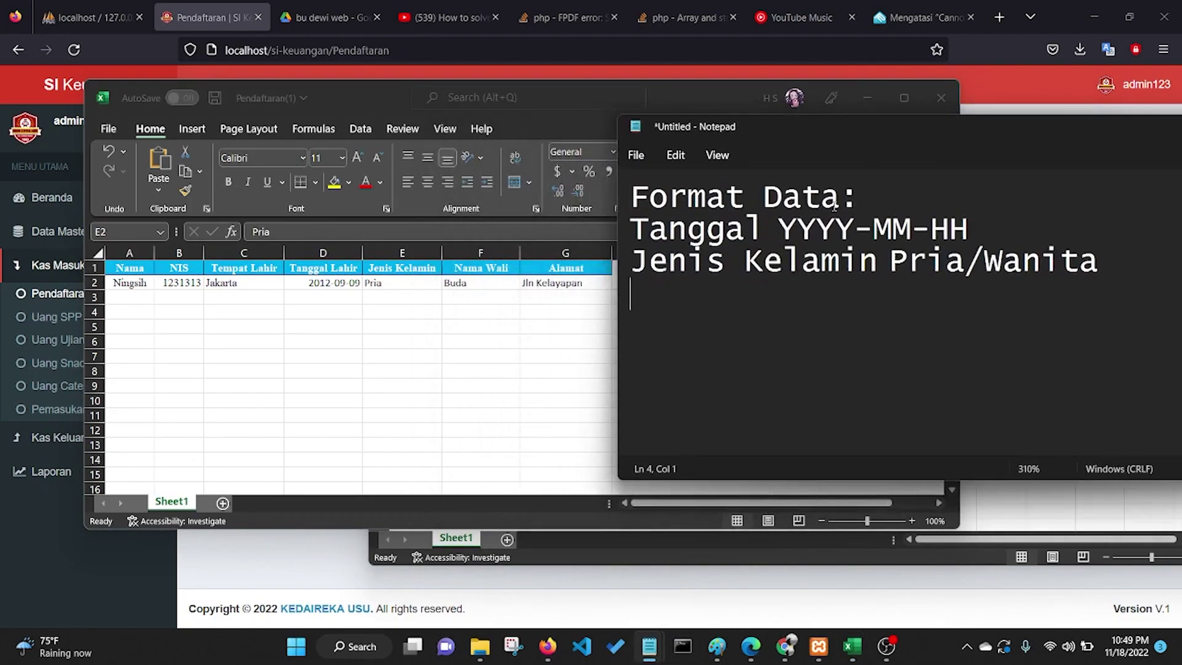
{"action": "left_click_drag", "start_coordinate": [778, 224], "coordinate": [971, 226]}
{"action": "left_click", "coordinate": [918, 230]}
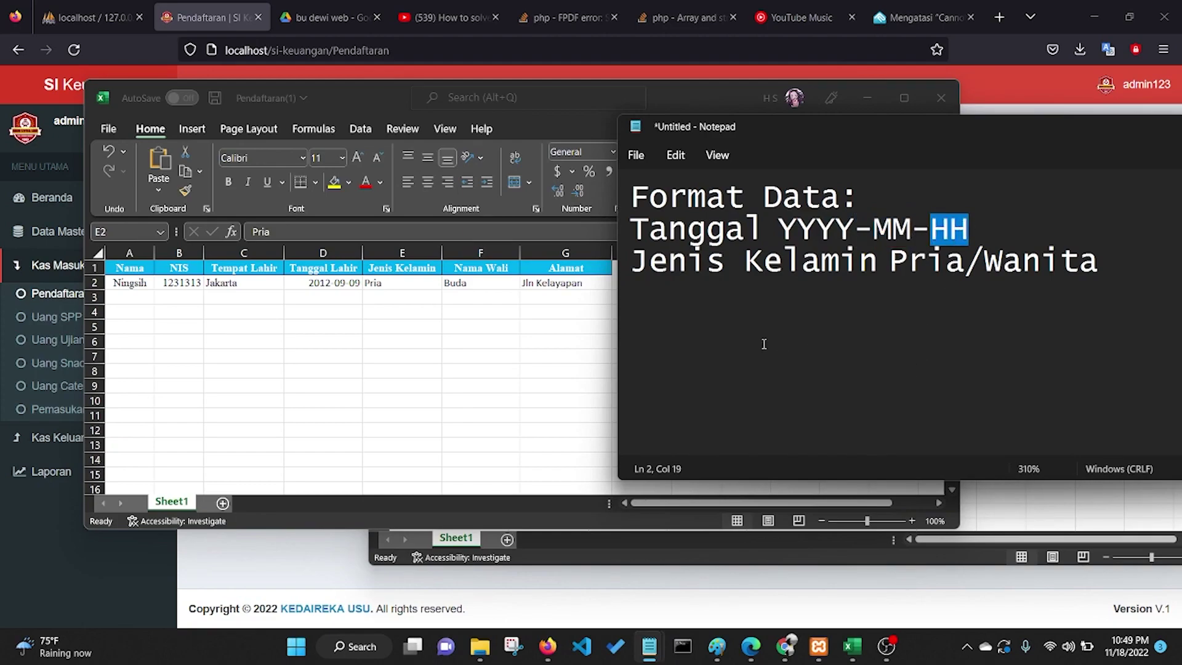
{"action": "left_click_drag", "start_coordinate": [637, 262], "coordinate": [768, 262]}
{"action": "left_click_drag", "start_coordinate": [926, 333], "coordinate": [1078, 259]}
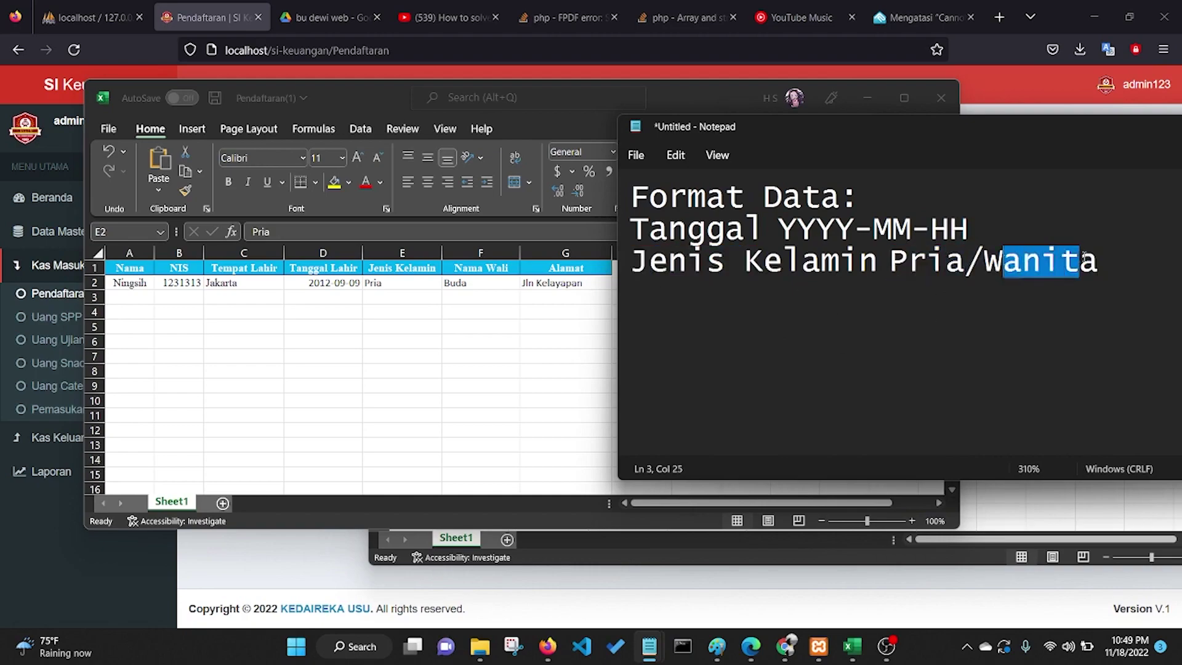
{"action": "left_click_drag", "start_coordinate": [889, 260], "coordinate": [907, 260]}
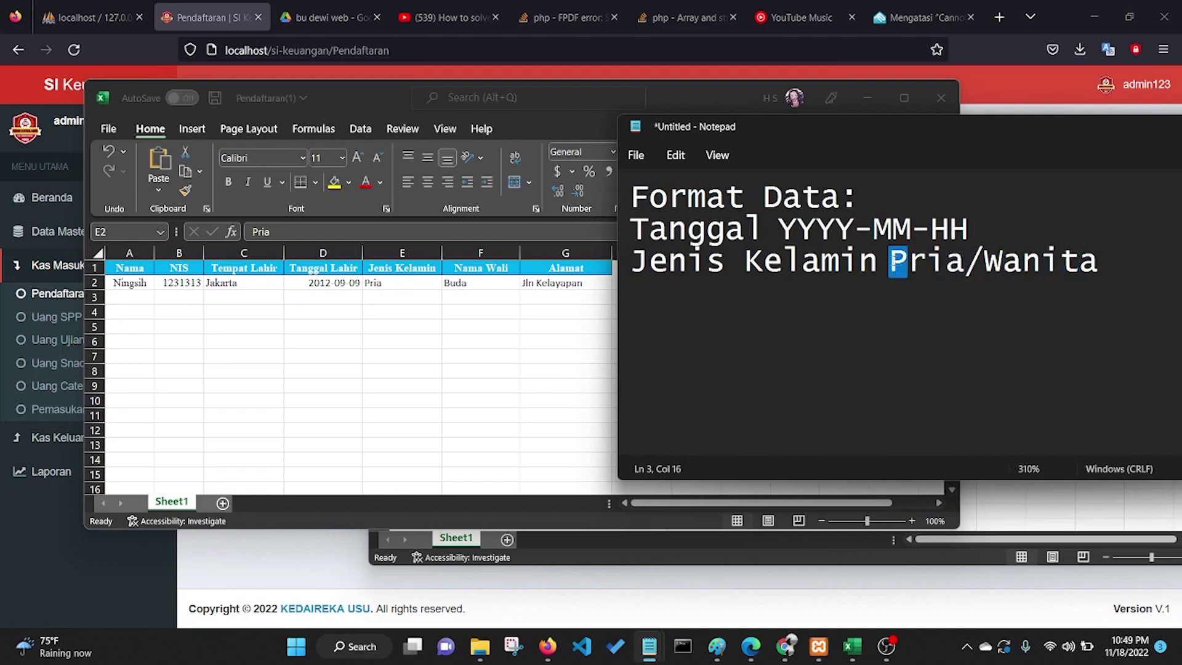
{"action": "left_click_drag", "start_coordinate": [1004, 271], "coordinate": [986, 274]}
{"action": "left_click_drag", "start_coordinate": [1017, 134], "coordinate": [649, 199]}
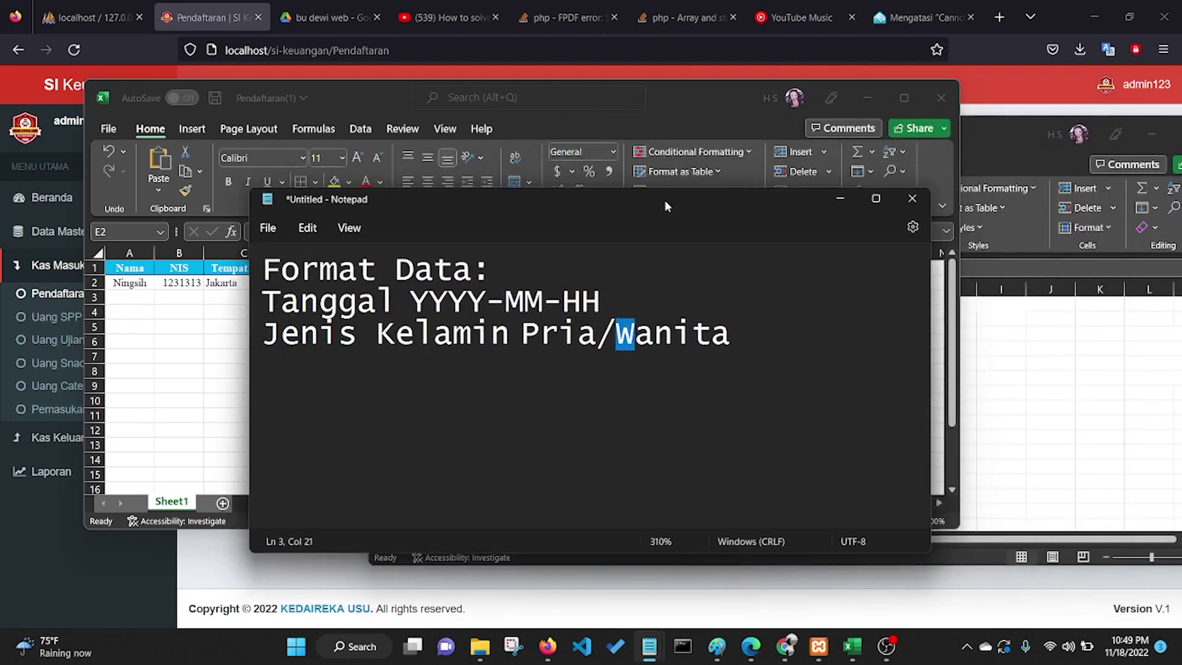
{"action": "left_click", "coordinate": [838, 198]}
Step: Switch to the filled Pendaftaran workbook and highlight its five registrant rows A2:G6
{"action": "left_click", "coordinate": [860, 99]}
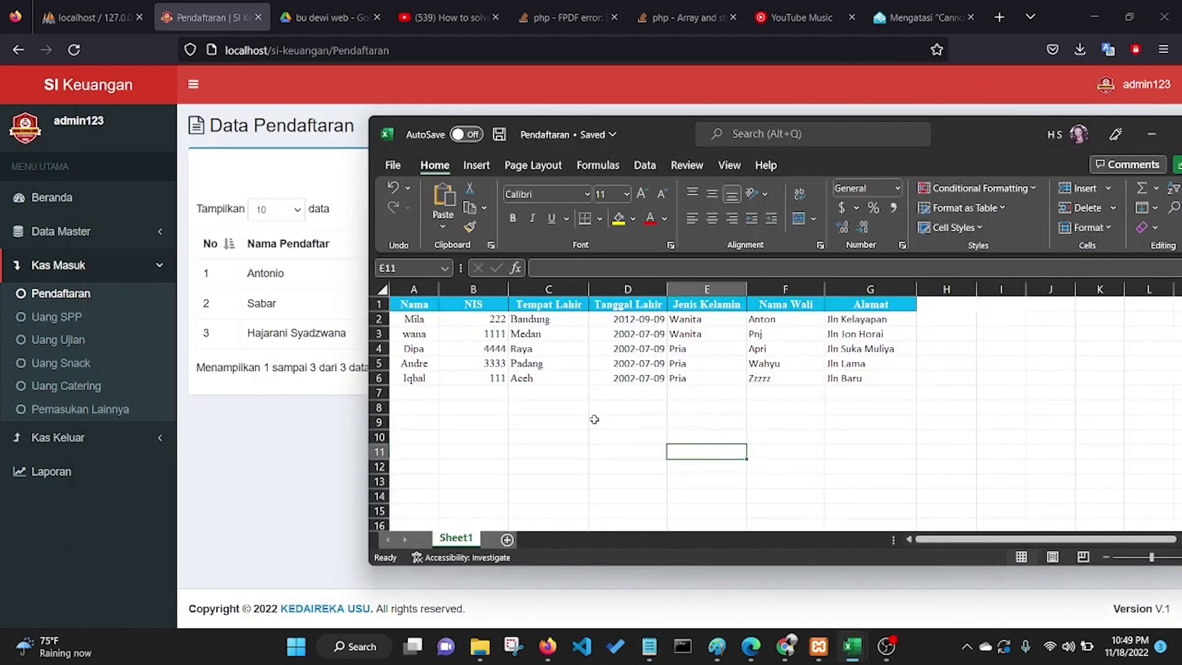
{"action": "mouse_move", "coordinate": [414, 317]}
{"action": "left_mouse_down"}
{"action": "mouse_move", "coordinate": [708, 379]}
{"action": "mouse_move", "coordinate": [850, 381]}
{"action": "left_mouse_up"}
{"action": "left_click", "coordinate": [798, 448]}
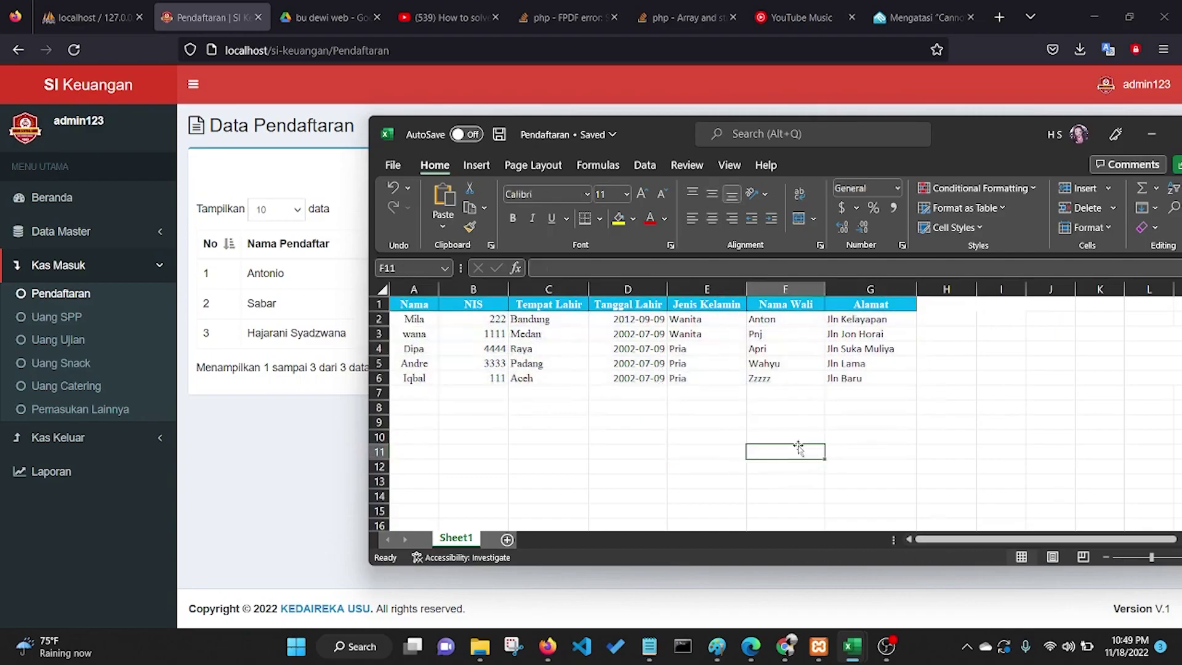
Step: Narrow the Excel window, check the Tanggal Lahir and Jenis Kelamin columns, then minimize Excel
{"action": "left_click_drag", "start_coordinate": [947, 155], "coordinate": [660, 131]}
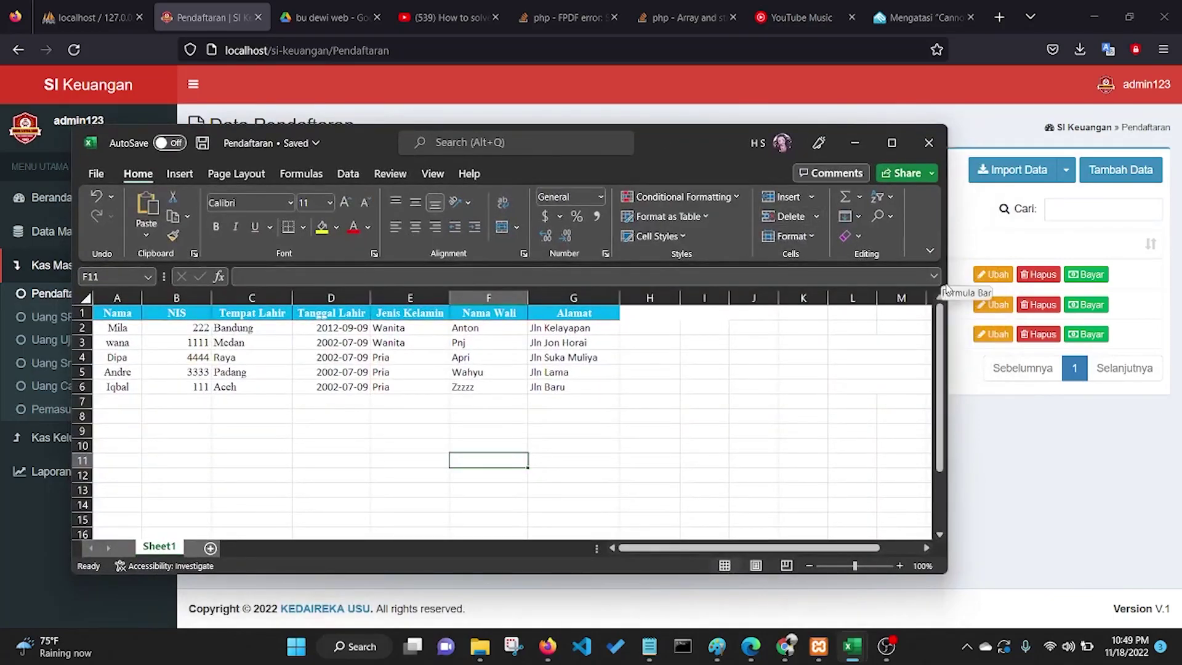
{"action": "left_click_drag", "start_coordinate": [943, 290], "coordinate": [737, 286]}
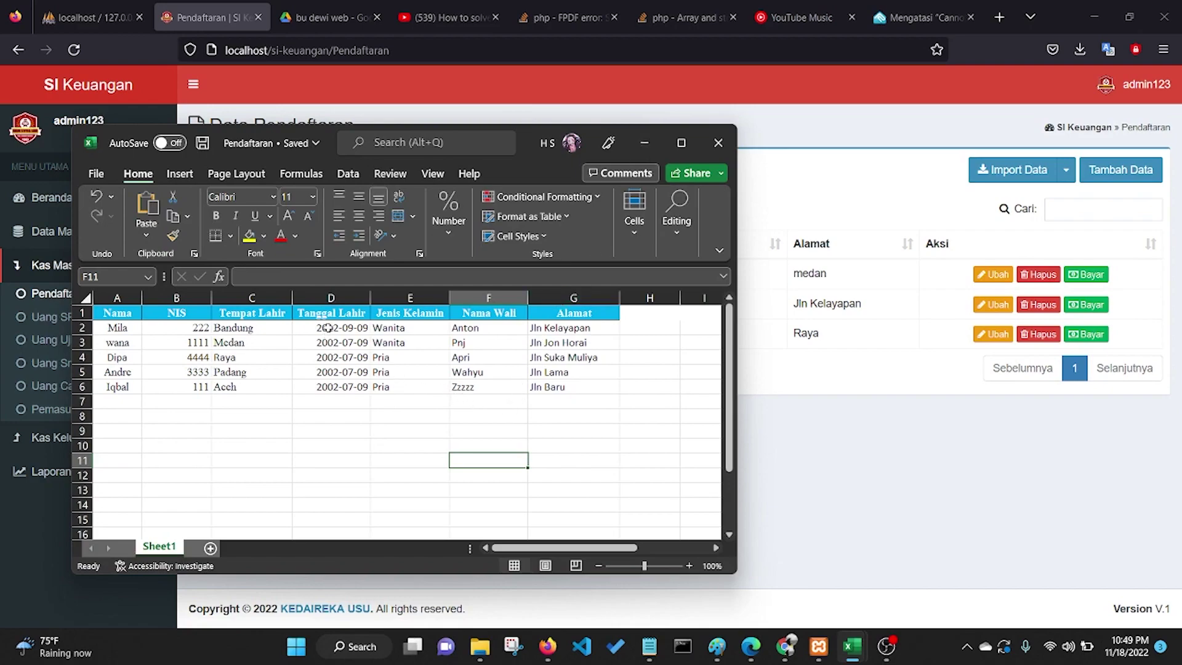
{"action": "left_click_drag", "start_coordinate": [340, 312], "coordinate": [337, 388]}
{"action": "left_click_drag", "start_coordinate": [407, 313], "coordinate": [405, 384]}
{"action": "left_click", "coordinate": [572, 427]}
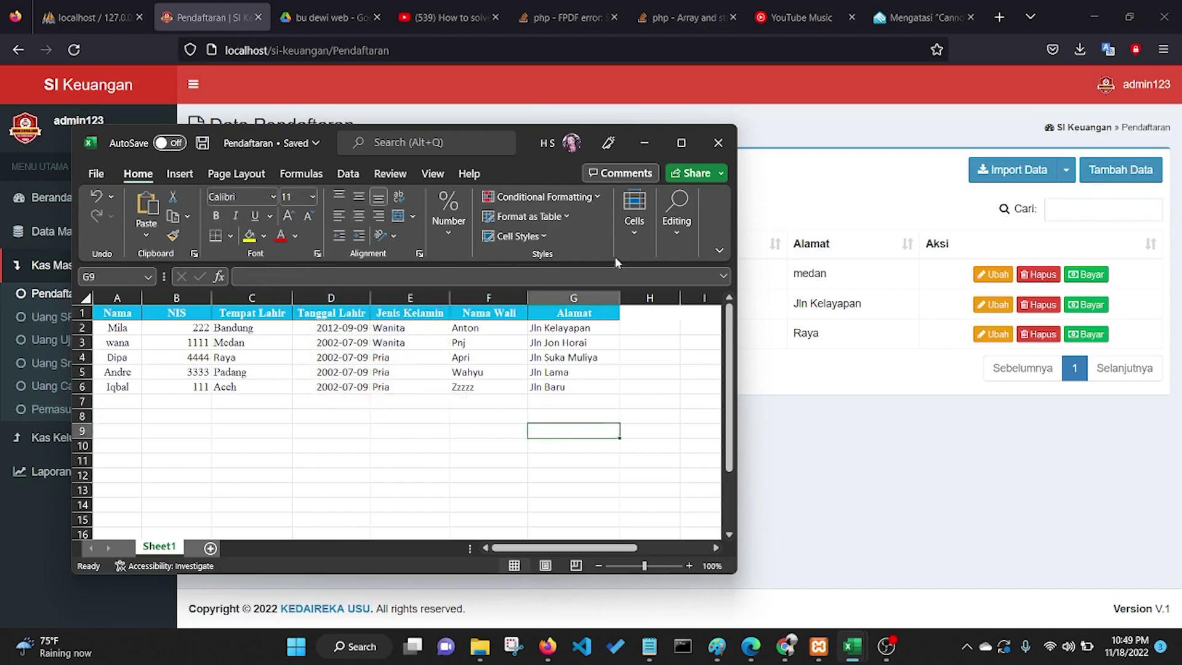
{"action": "left_click", "coordinate": [643, 142]}
Step: Import Pendaftaran.xlsx from Downloads through Import Data and acknowledge the success message
{"action": "left_click", "coordinate": [981, 175]}
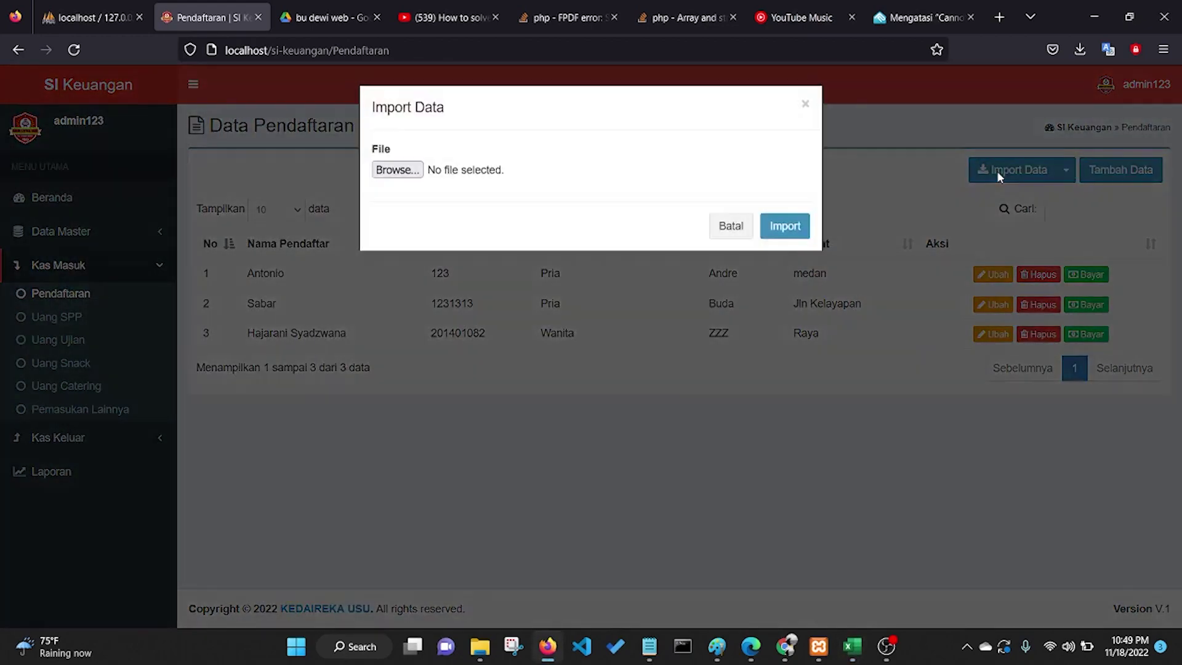
{"action": "left_click", "coordinate": [416, 173]}
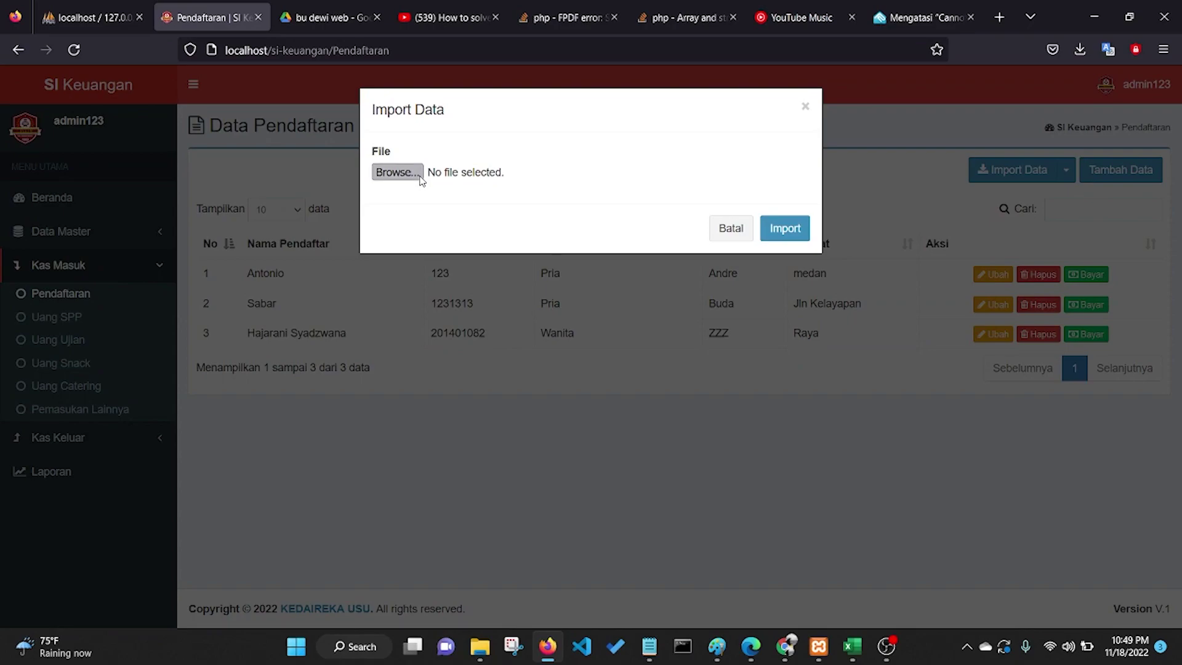
{"action": "left_click", "coordinate": [219, 167]}
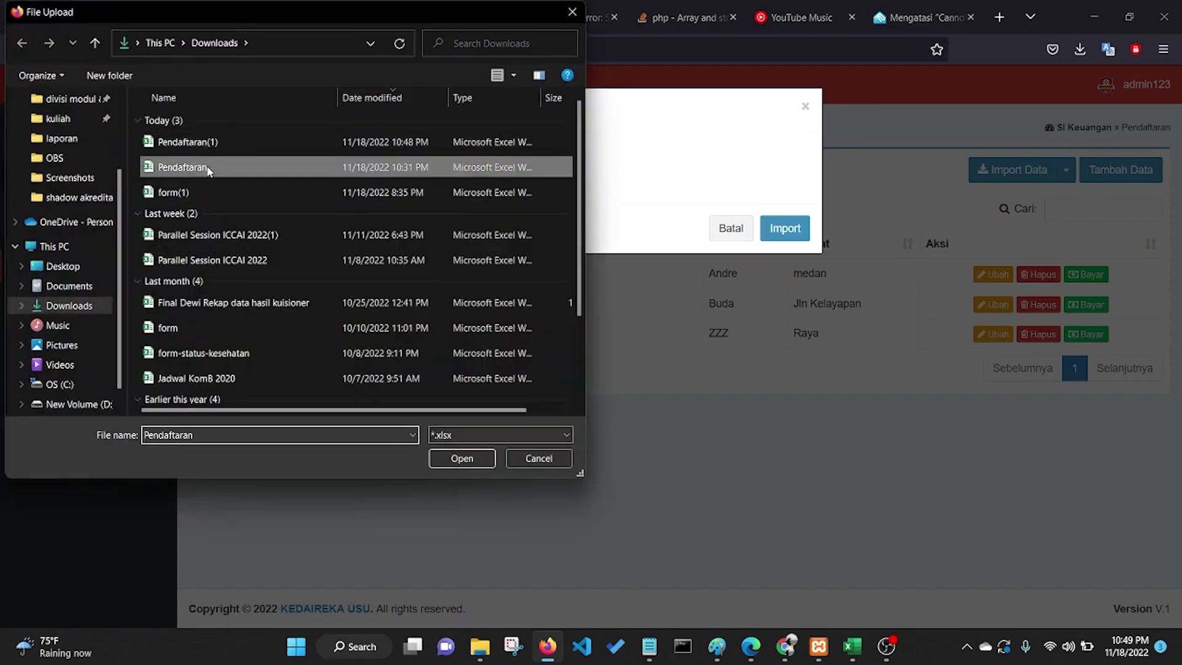
{"action": "left_click", "coordinate": [463, 458]}
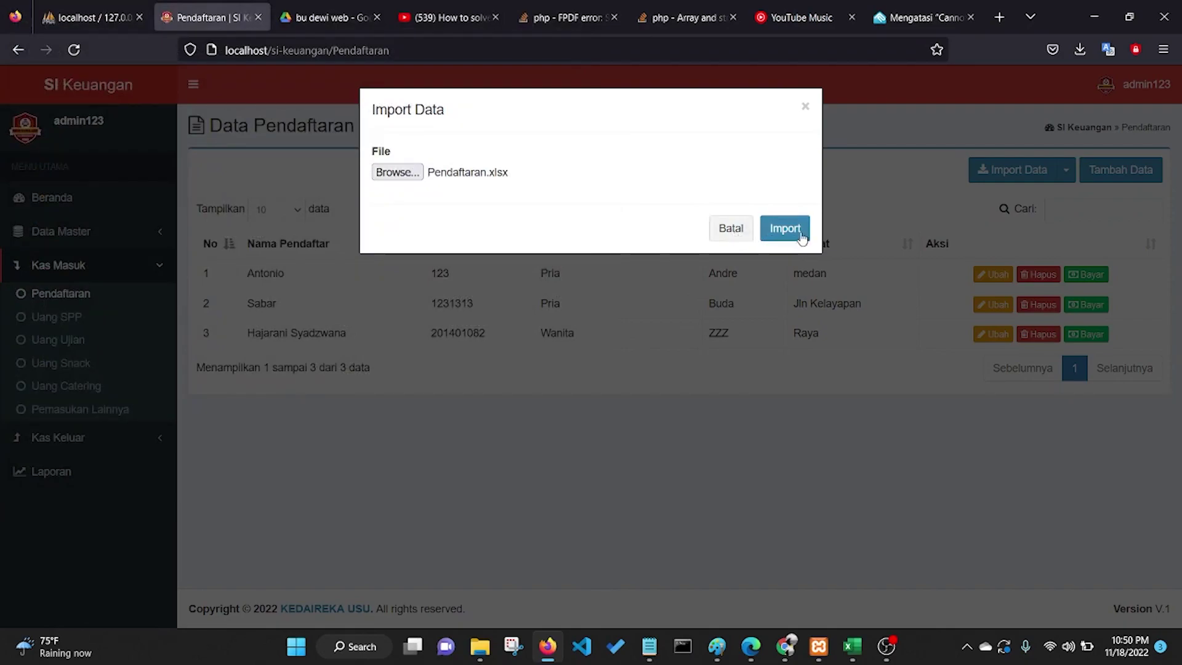
{"action": "left_click", "coordinate": [785, 231]}
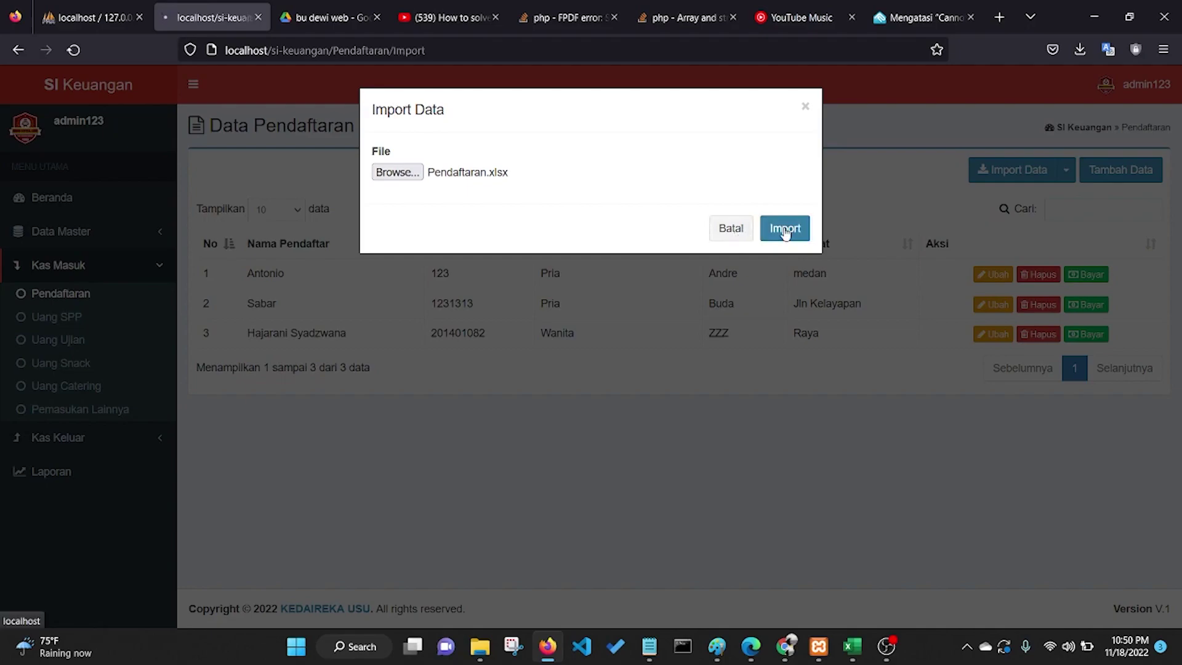
{"action": "left_click", "coordinate": [591, 400]}
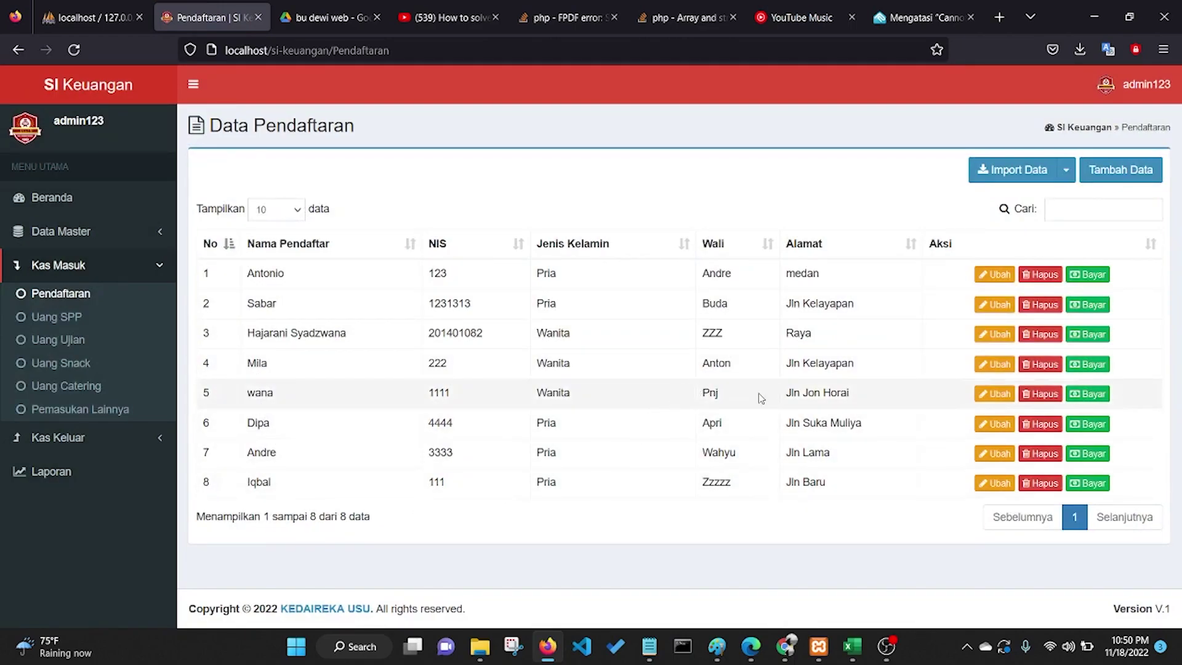
Step: Delete the fourth registrant row with Hapus and confirm, leaving seven entries
{"action": "left_click", "coordinate": [1040, 365]}
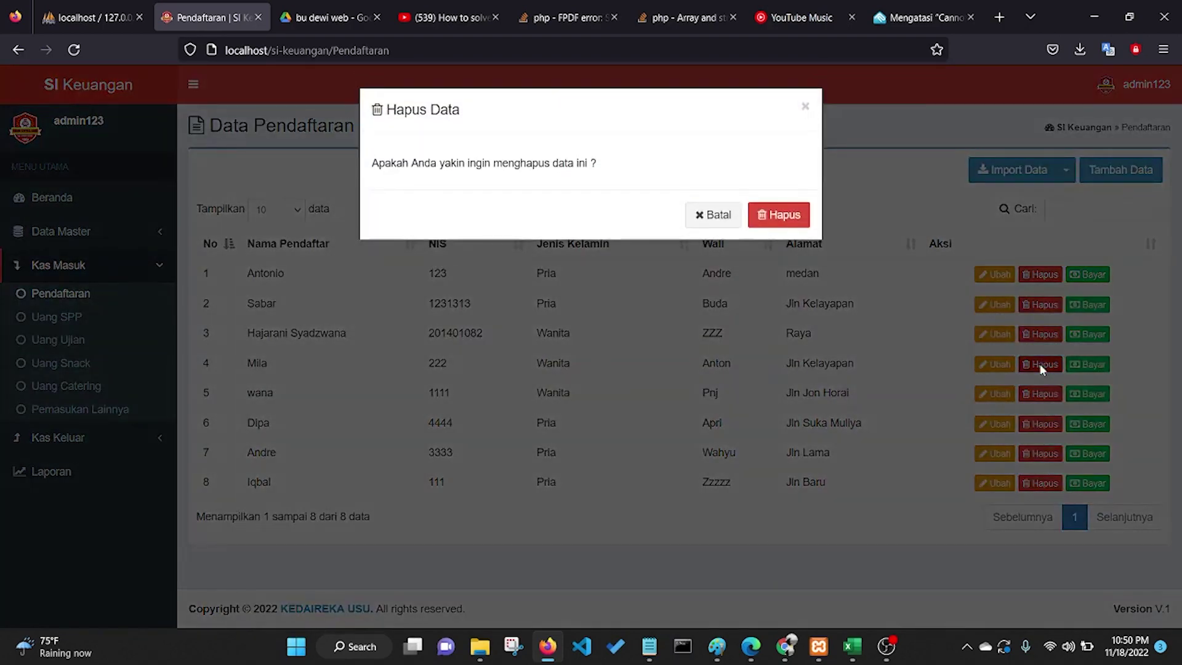
{"action": "left_click", "coordinate": [791, 217]}
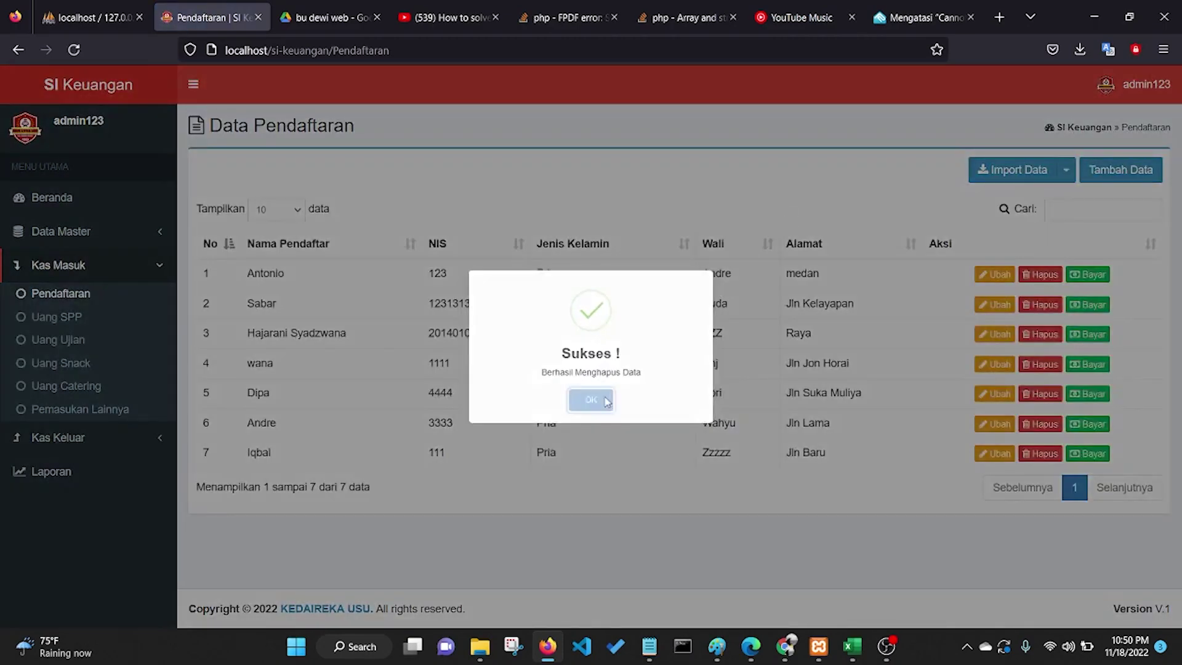
{"action": "left_click", "coordinate": [605, 401]}
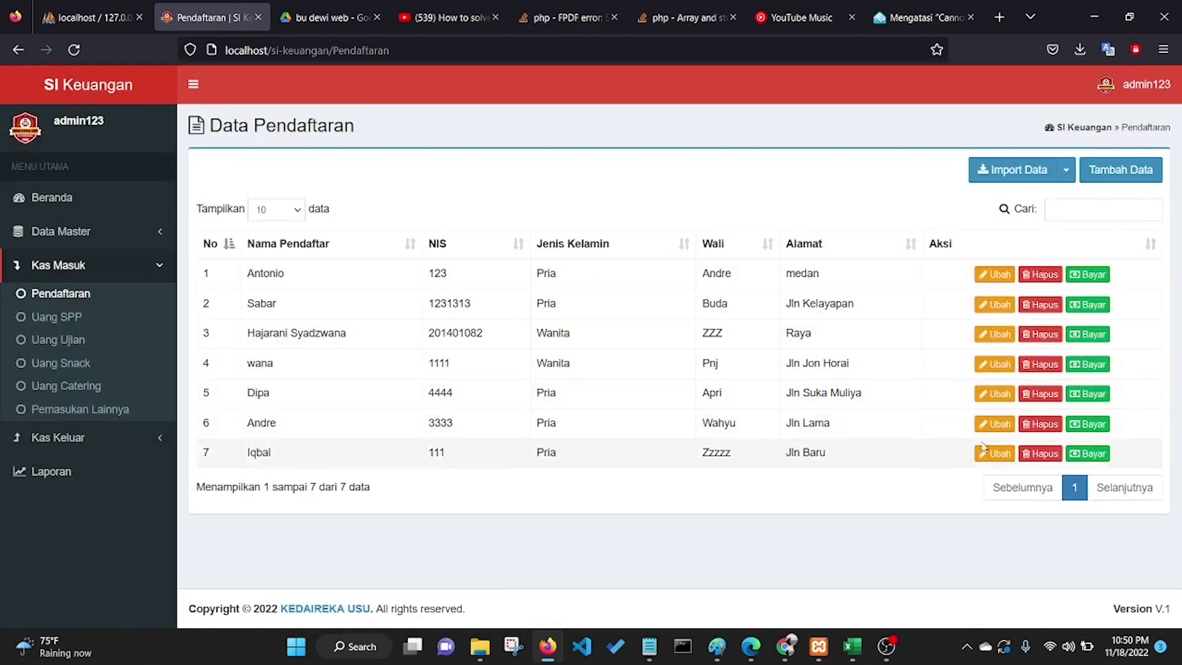
Step: Record the 200.000 registration payment for the second registrant
{"action": "left_click", "coordinate": [1095, 308]}
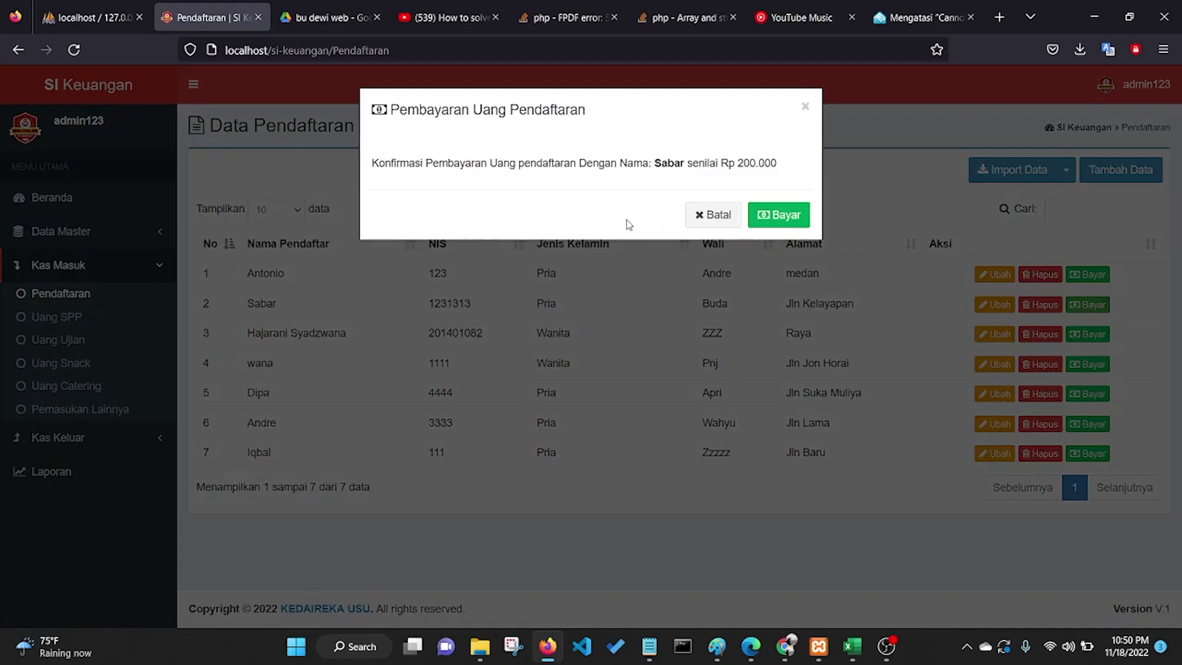
{"action": "left_click_drag", "start_coordinate": [375, 162], "coordinate": [551, 166]}
{"action": "left_click", "coordinate": [522, 186]}
{"action": "left_click_drag", "start_coordinate": [654, 163], "coordinate": [786, 164]}
{"action": "left_click", "coordinate": [780, 192]}
{"action": "left_click", "coordinate": [779, 219]}
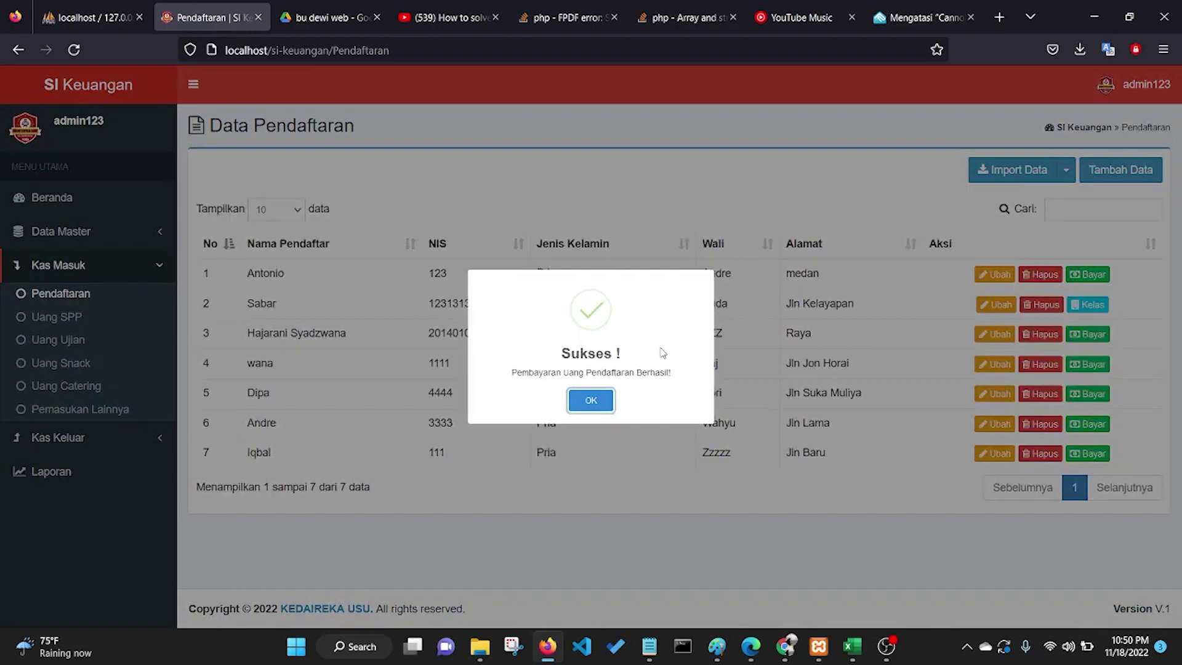
{"action": "left_click", "coordinate": [596, 400]}
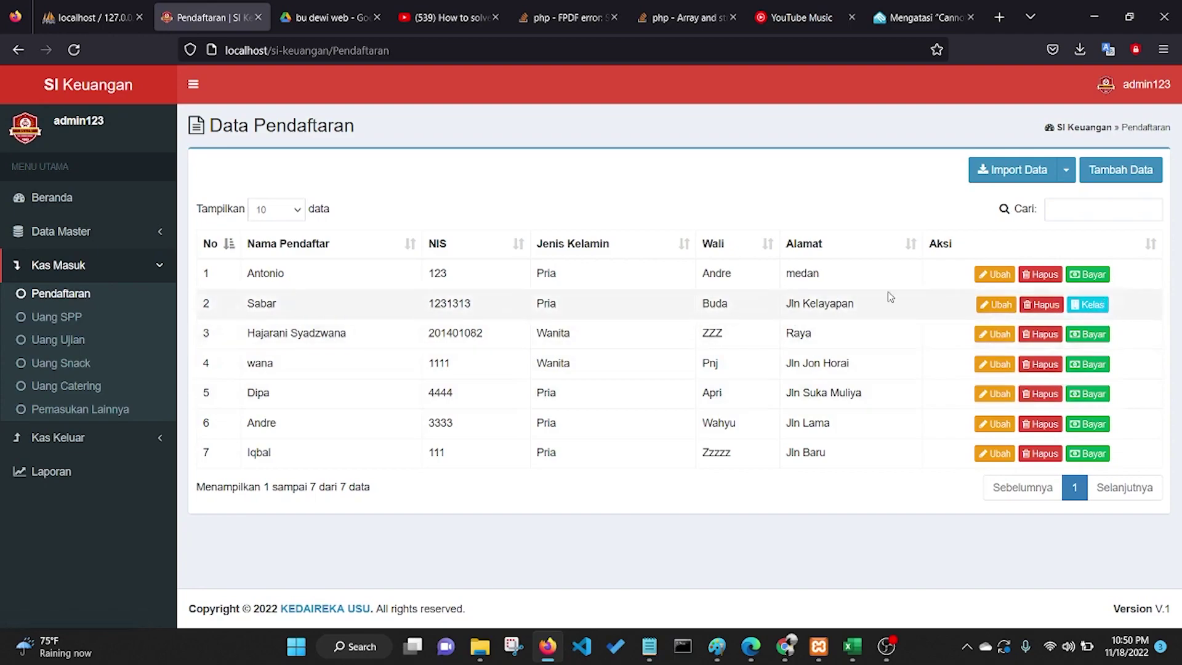
Step: Assign the paid registrant to Kelas 1B as a new student
{"action": "left_click", "coordinate": [1081, 308]}
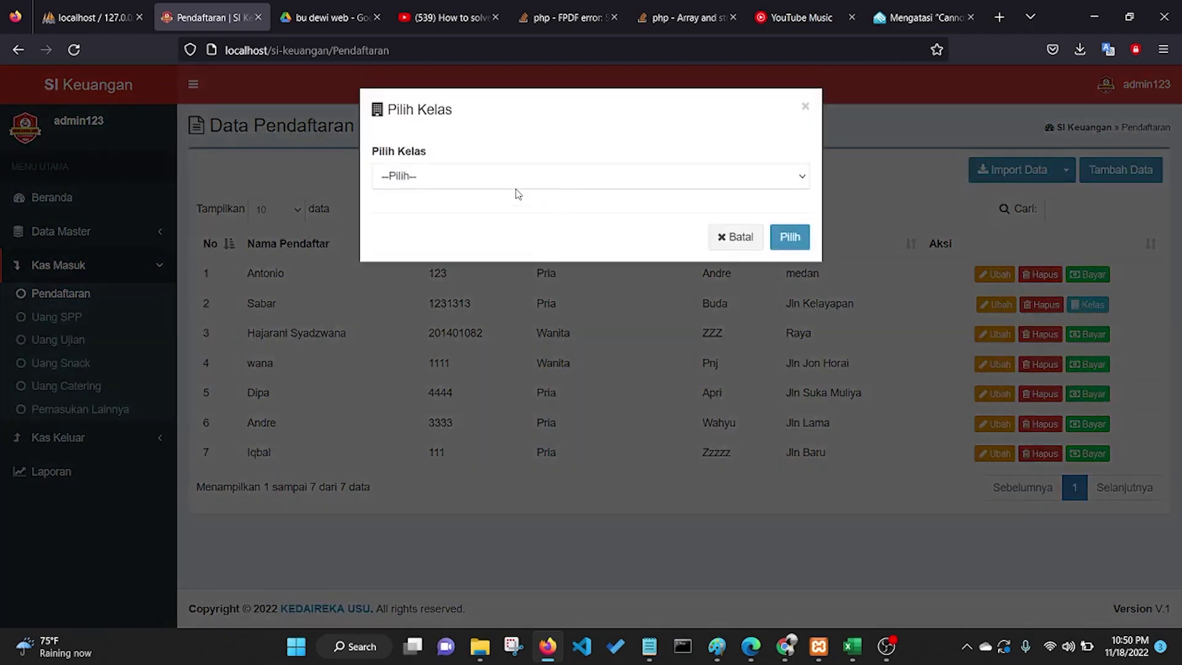
{"action": "left_click", "coordinate": [498, 179]}
{"action": "left_click", "coordinate": [486, 241]}
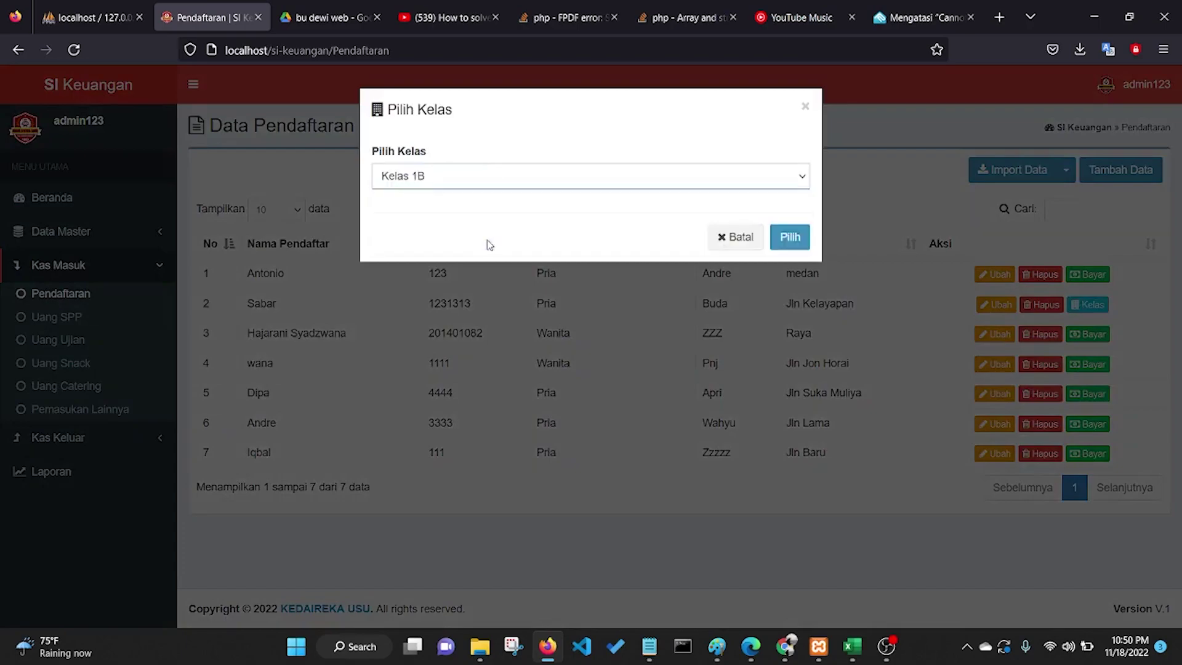
{"action": "left_click", "coordinate": [789, 239]}
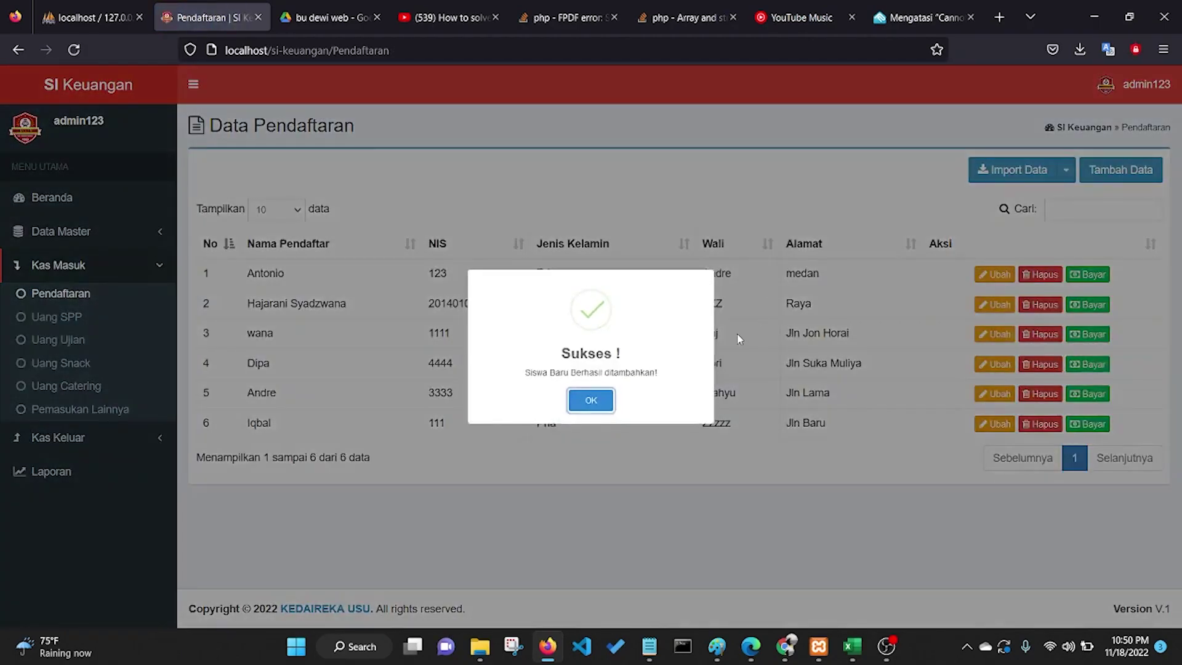
{"action": "left_click", "coordinate": [596, 404]}
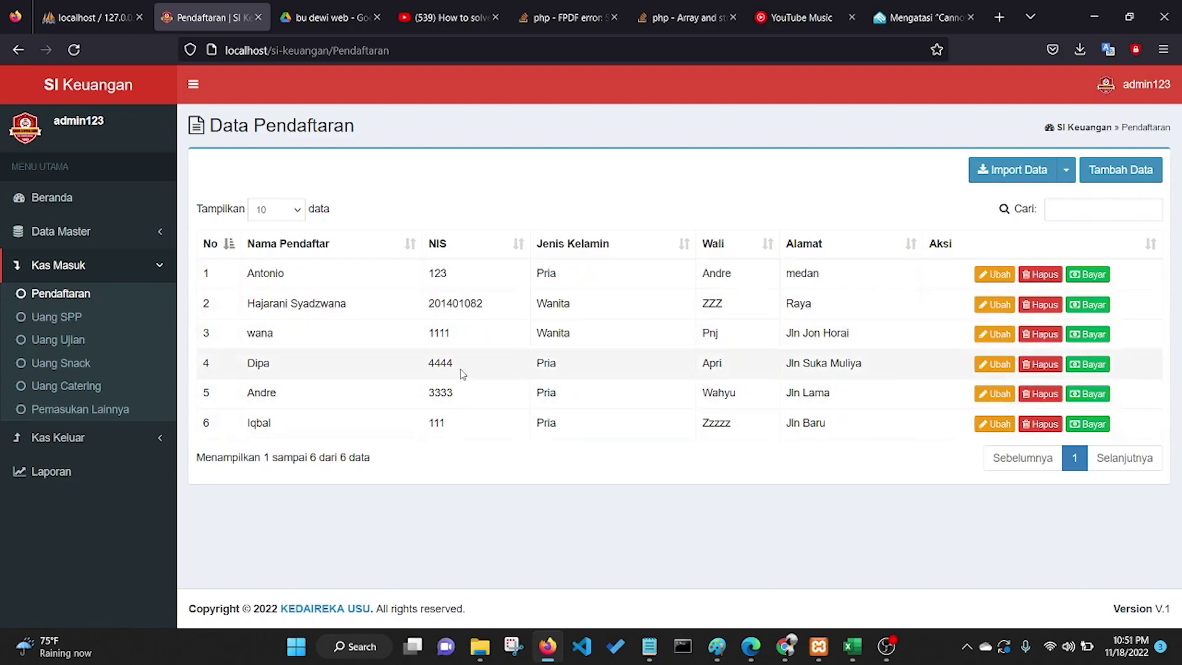
Step: Open the Uang SPP page and select Kelas 1B in the class selector
{"action": "left_click", "coordinate": [59, 323]}
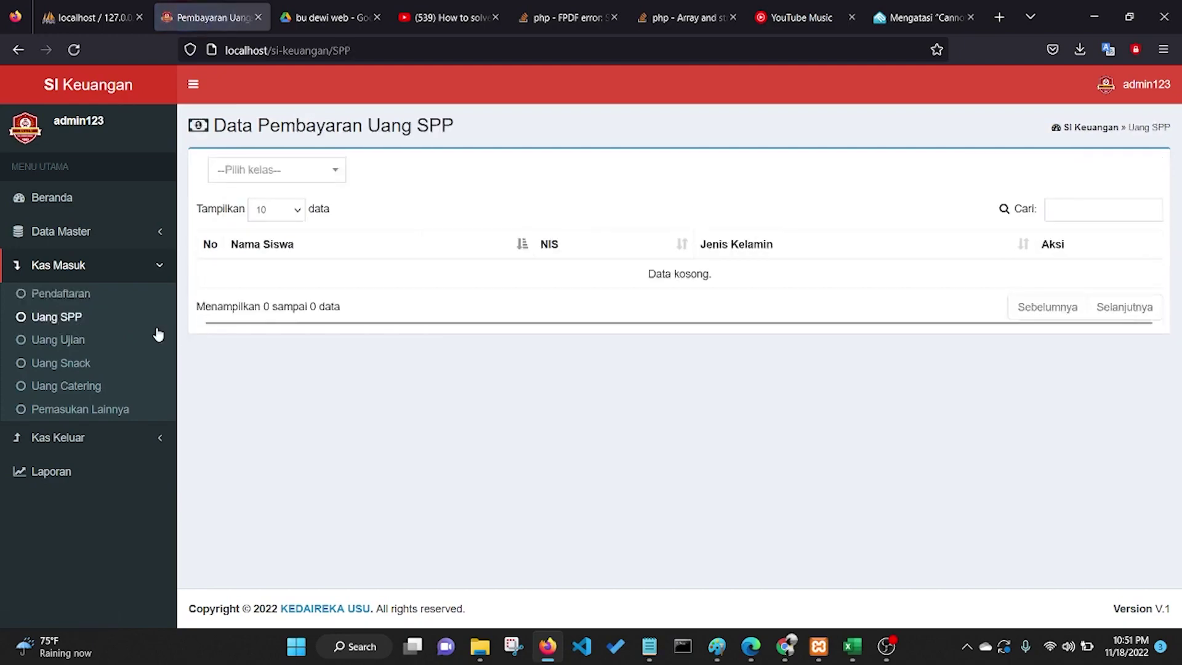
{"action": "left_click", "coordinate": [309, 179]}
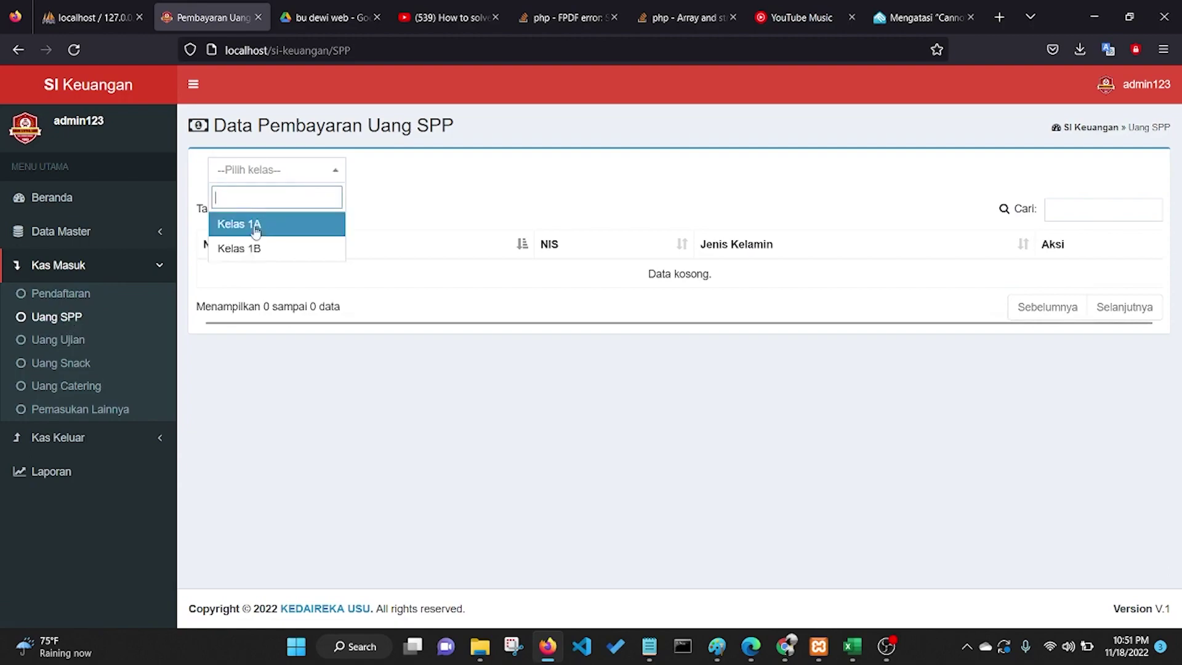
{"action": "left_click", "coordinate": [256, 225]}
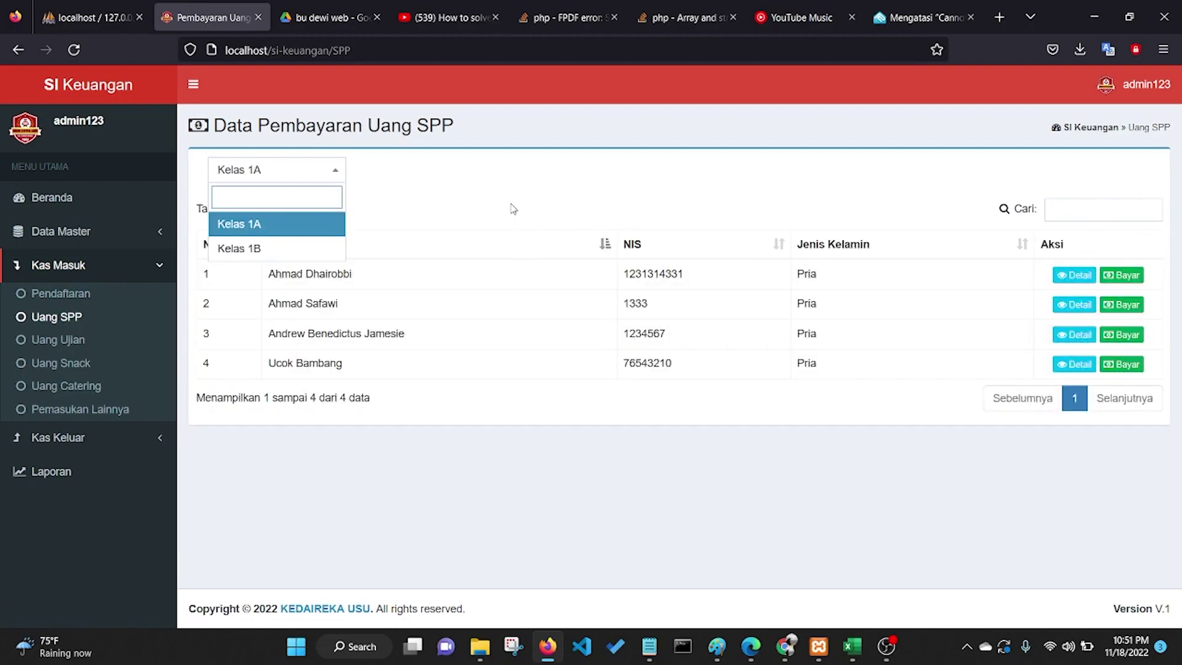
{"action": "left_click", "coordinate": [512, 210]}
{"action": "left_click", "coordinate": [308, 174]}
{"action": "left_click", "coordinate": [271, 250]}
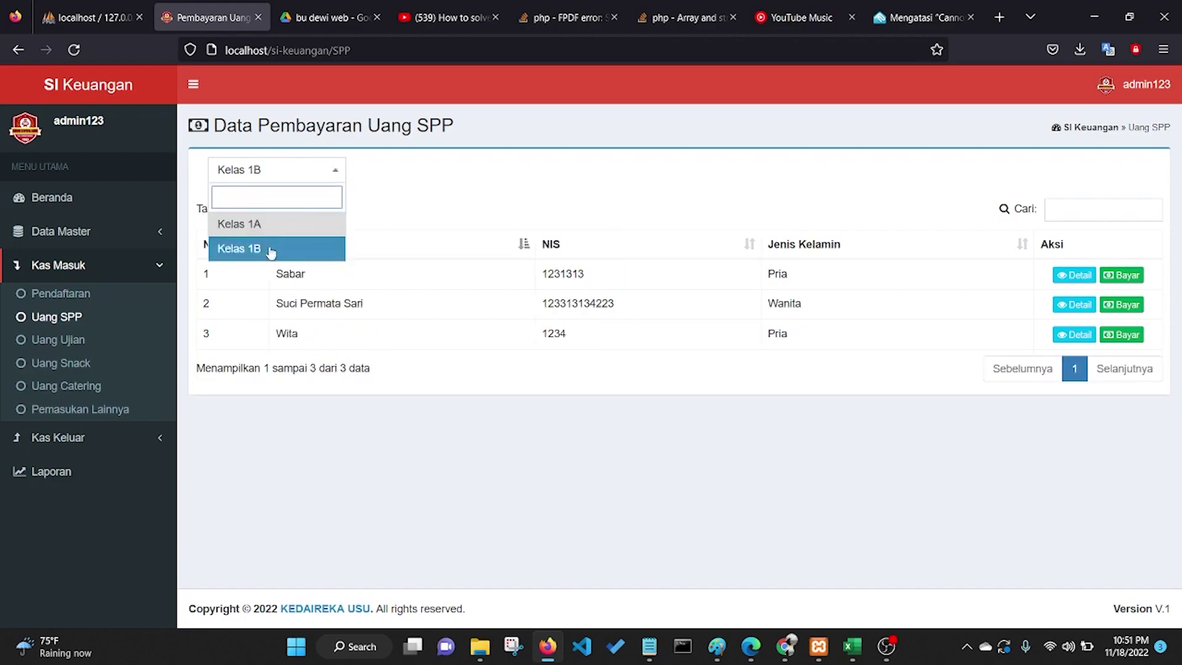
{"action": "key", "text": "Escape"}
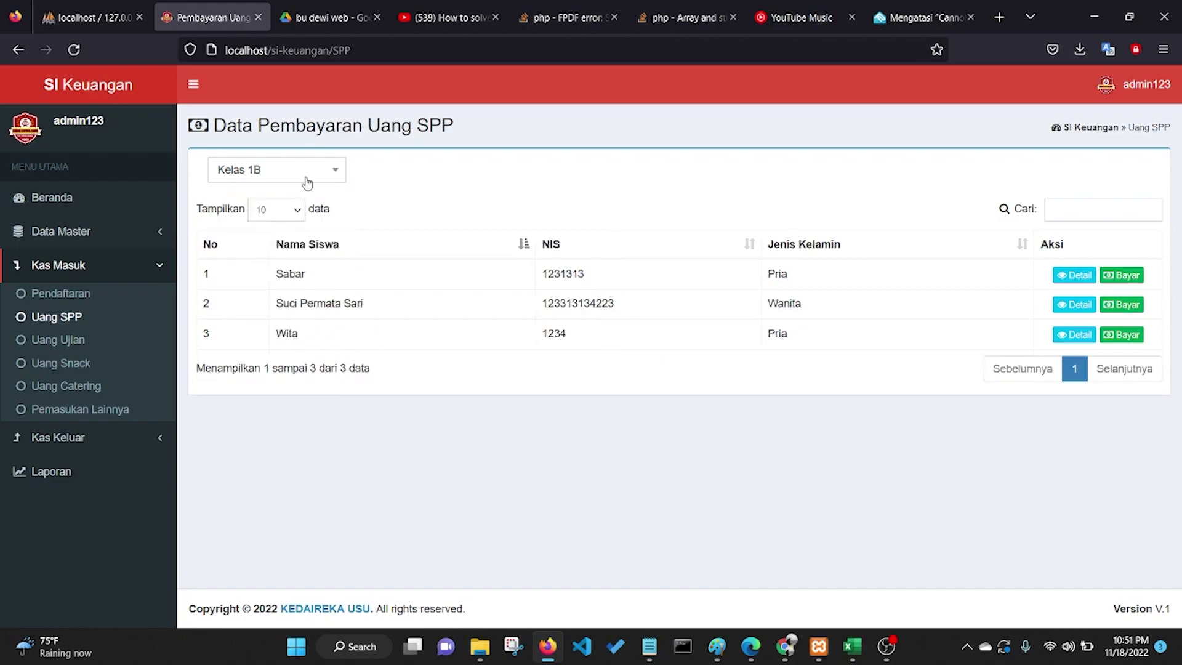
{"action": "left_click", "coordinate": [305, 179]}
{"action": "key", "text": "Up"}
{"action": "key", "text": "Return"}
{"action": "left_click", "coordinate": [301, 177]}
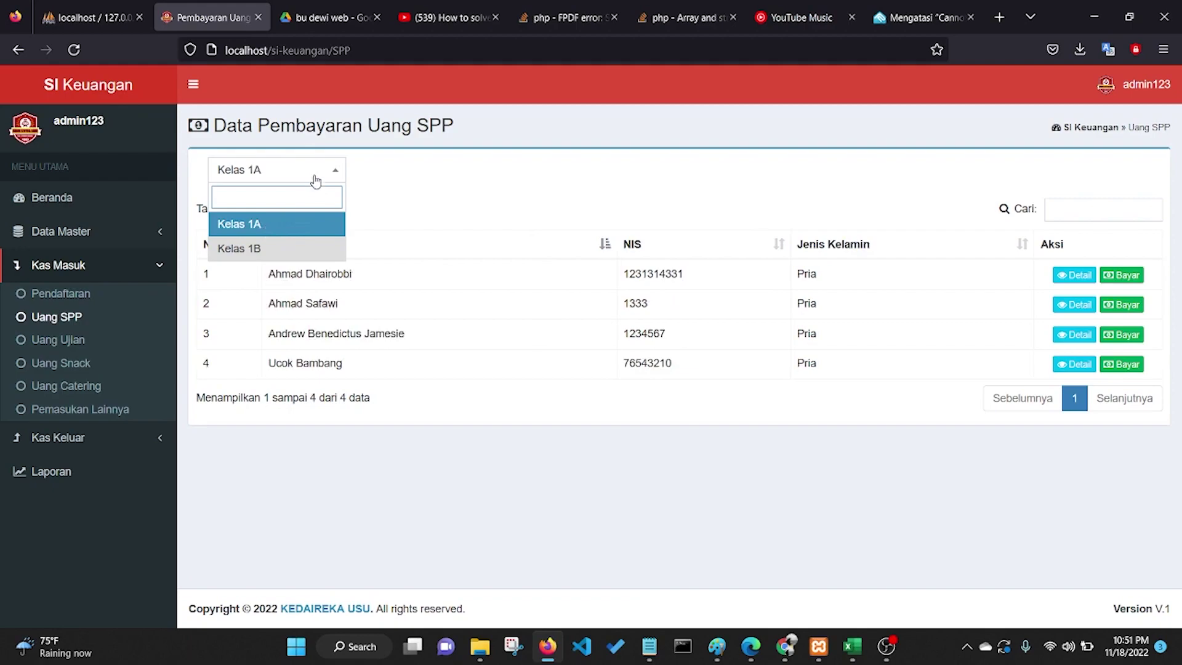
{"action": "left_click", "coordinate": [316, 179]}
{"action": "left_click", "coordinate": [315, 179]}
{"action": "left_click", "coordinate": [290, 249]}
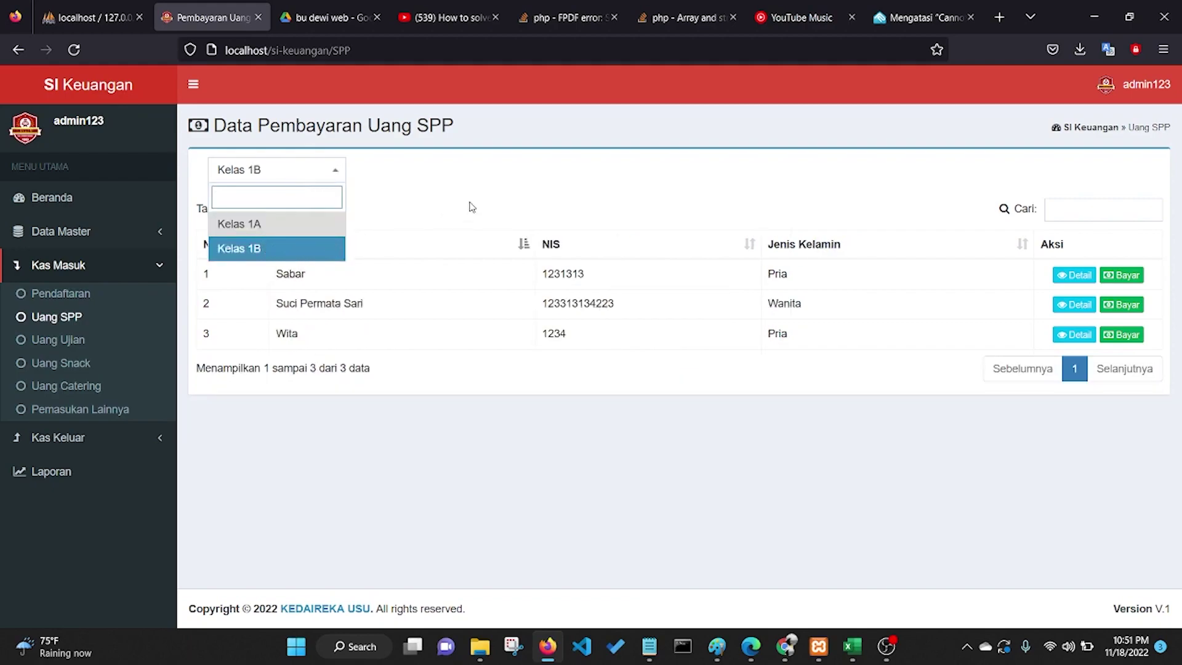
{"action": "left_click", "coordinate": [471, 198]}
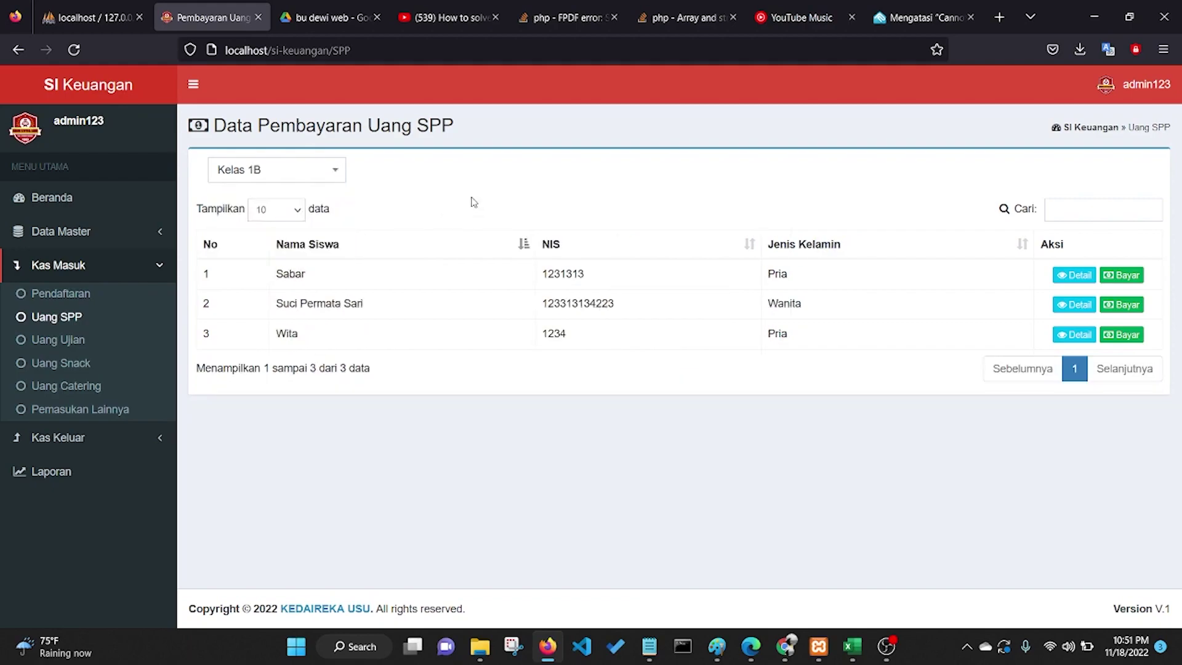
Step: Show 50 rows per page, then try searching 'sab' and clear the search
{"action": "left_click", "coordinate": [301, 215]}
{"action": "left_click", "coordinate": [272, 249]}
{"action": "left_click", "coordinate": [280, 209]}
{"action": "left_click", "coordinate": [258, 266]}
{"action": "left_click", "coordinate": [1088, 209]}
{"action": "type", "text": "saba"}
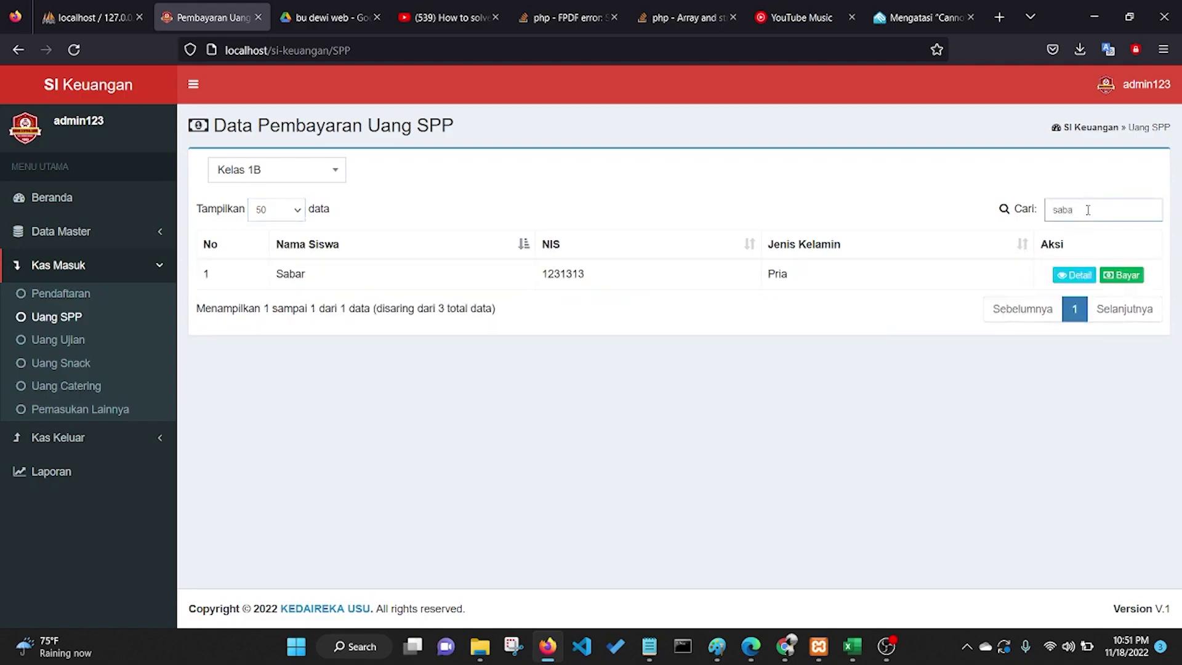
{"action": "key", "text": "BackSpace"}
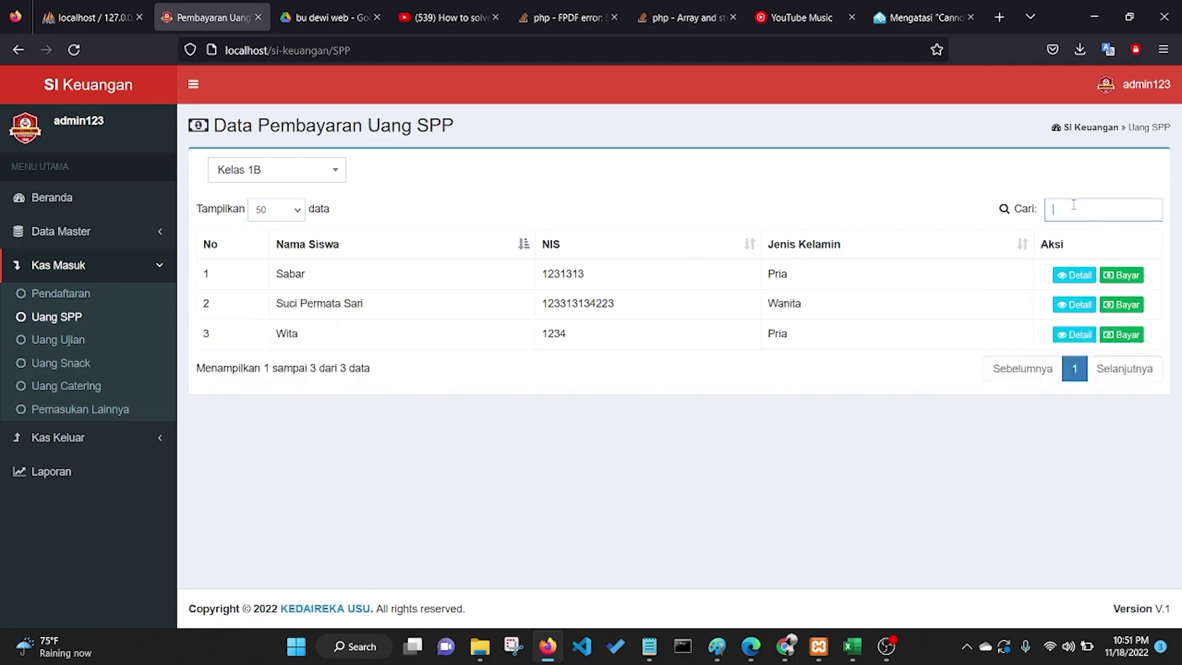
Step: View the first Kelas 1B student's SPP payment history, then return to the SPP page
{"action": "left_click", "coordinate": [1078, 277]}
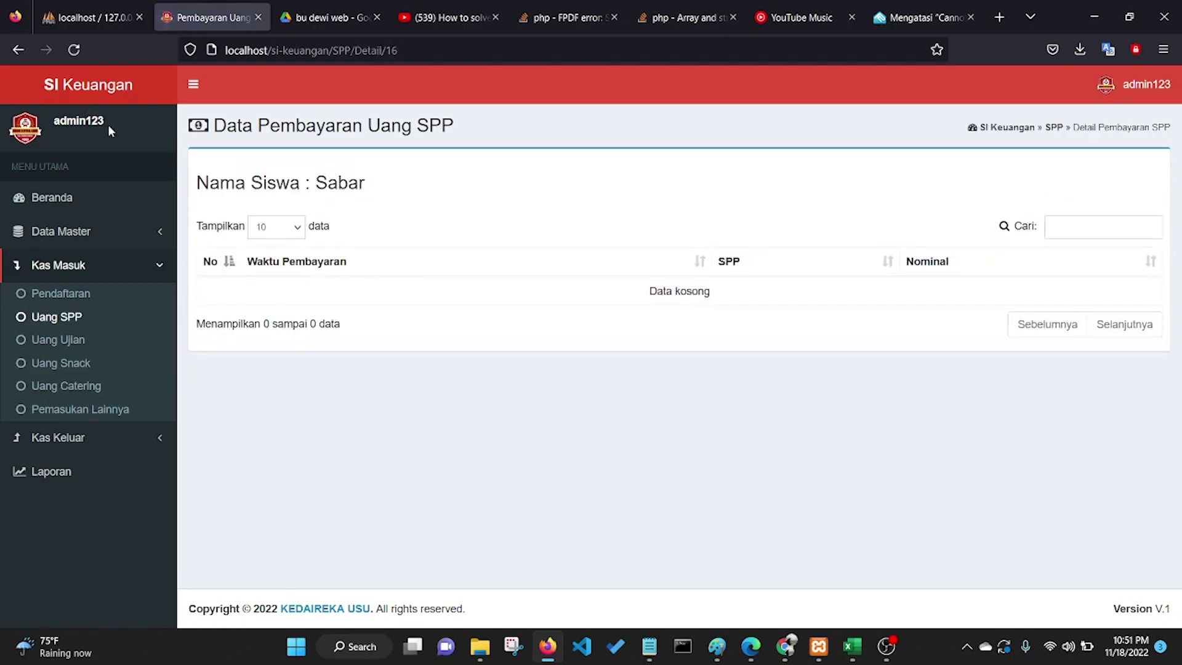
{"action": "left_click", "coordinate": [18, 50]}
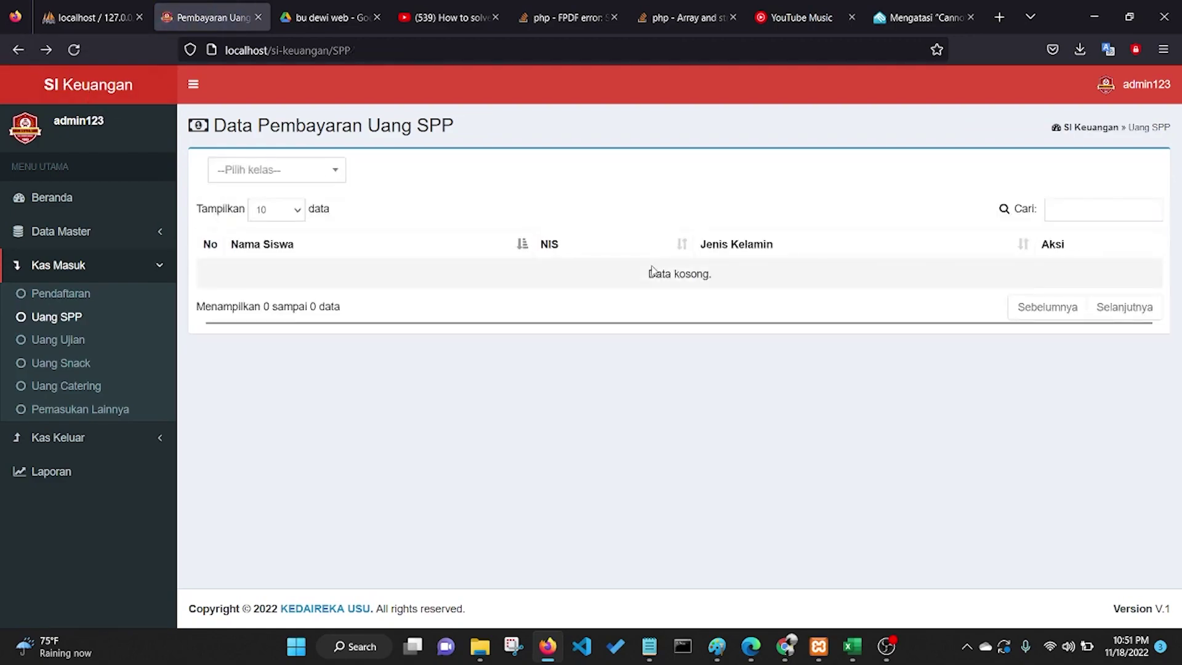
{"action": "left_click", "coordinate": [41, 54]}
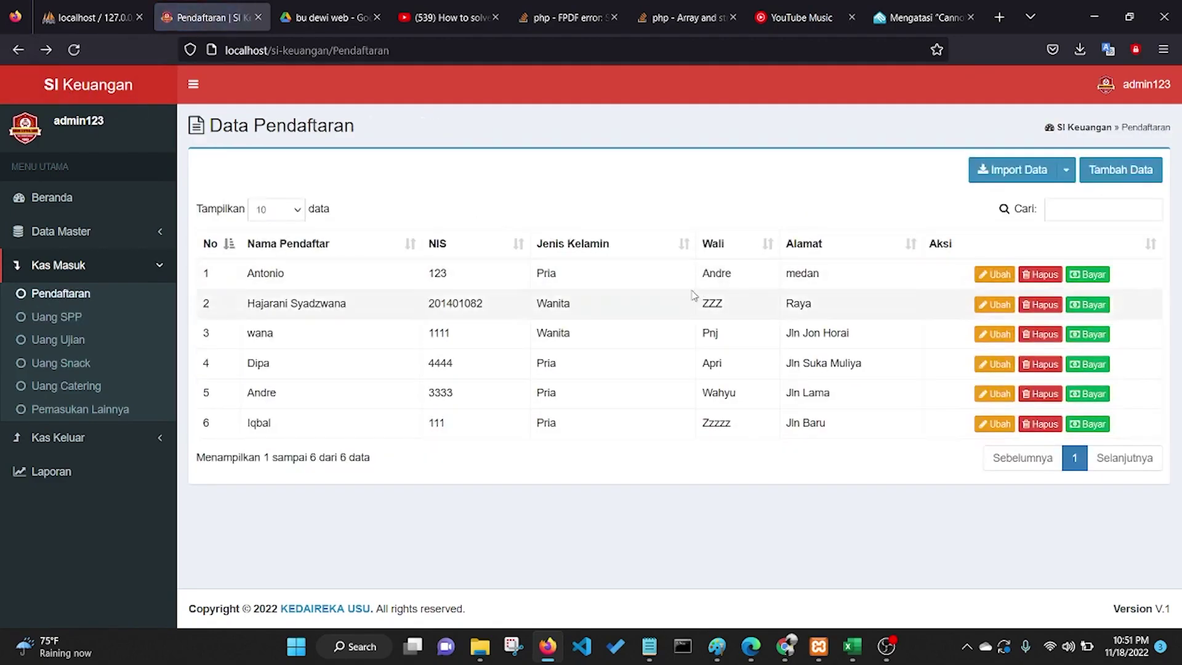
{"action": "left_click", "coordinate": [56, 315]}
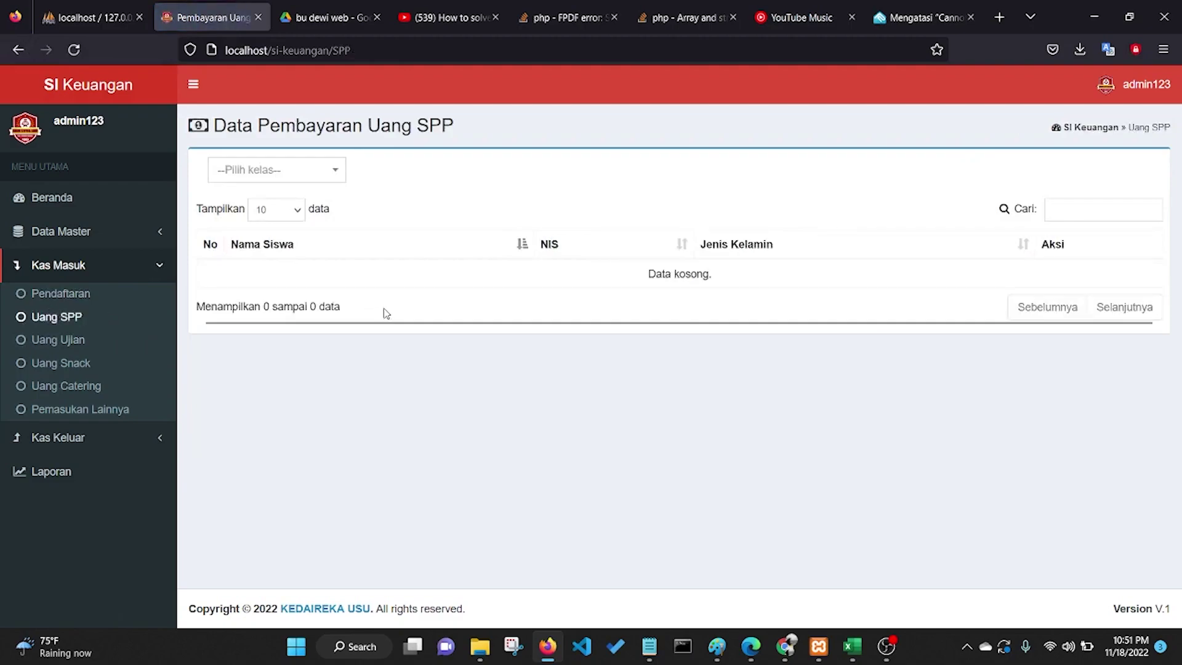
Step: Reselect Kelas 1B and recheck the first student's empty SPP history before going back
{"action": "left_click", "coordinate": [302, 179]}
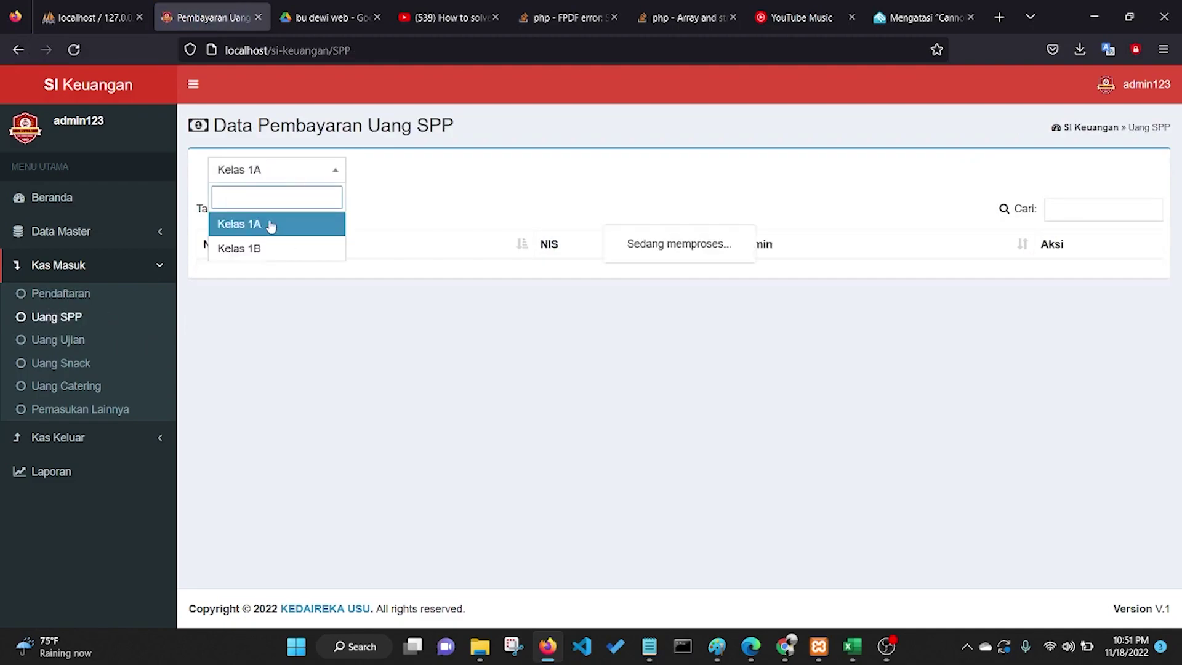
{"action": "left_click", "coordinate": [265, 224]}
{"action": "left_click", "coordinate": [280, 248]}
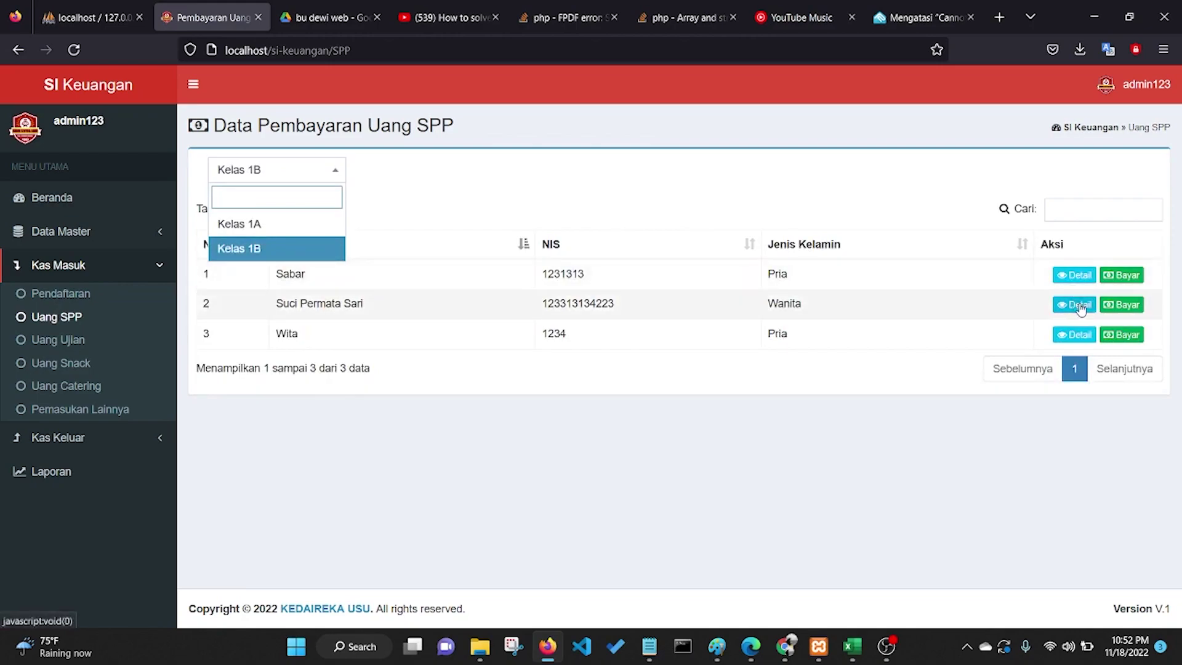
{"action": "left_click", "coordinate": [908, 193]}
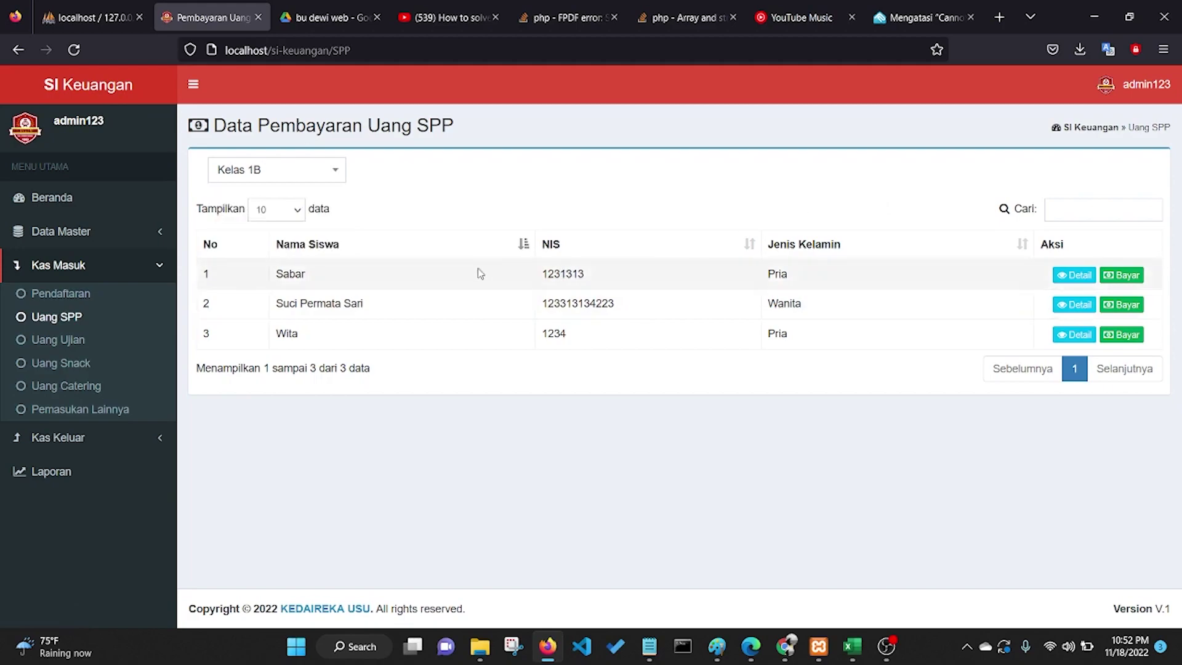
{"action": "left_click", "coordinate": [1074, 275]}
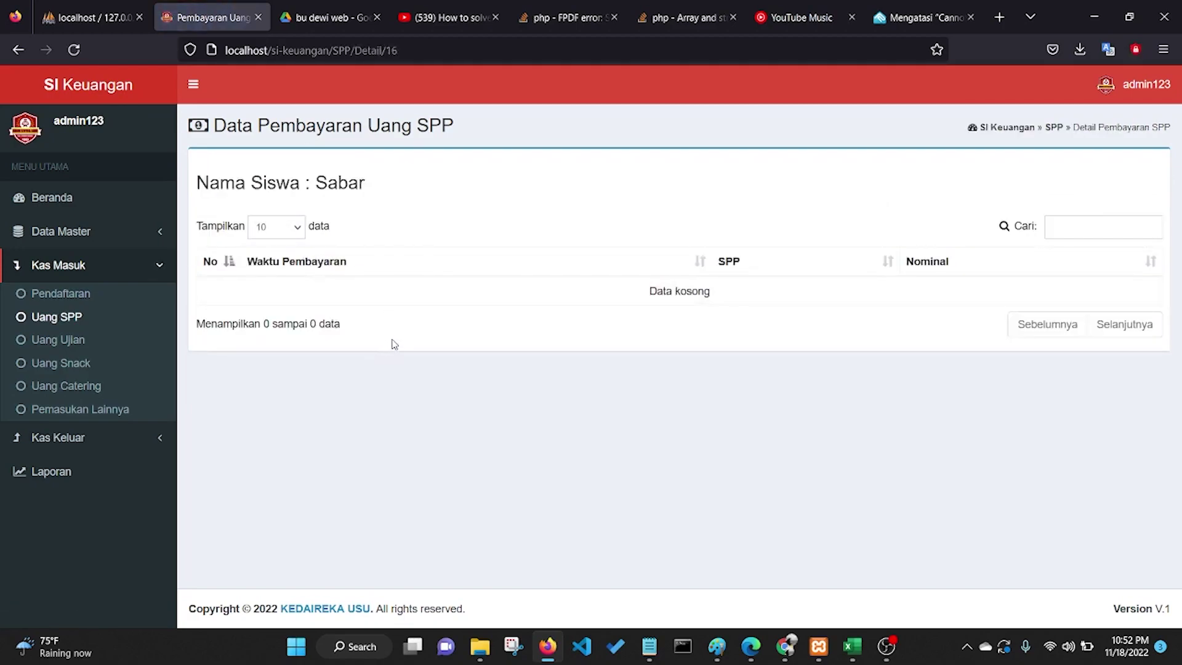
{"action": "left_click", "coordinate": [18, 50]}
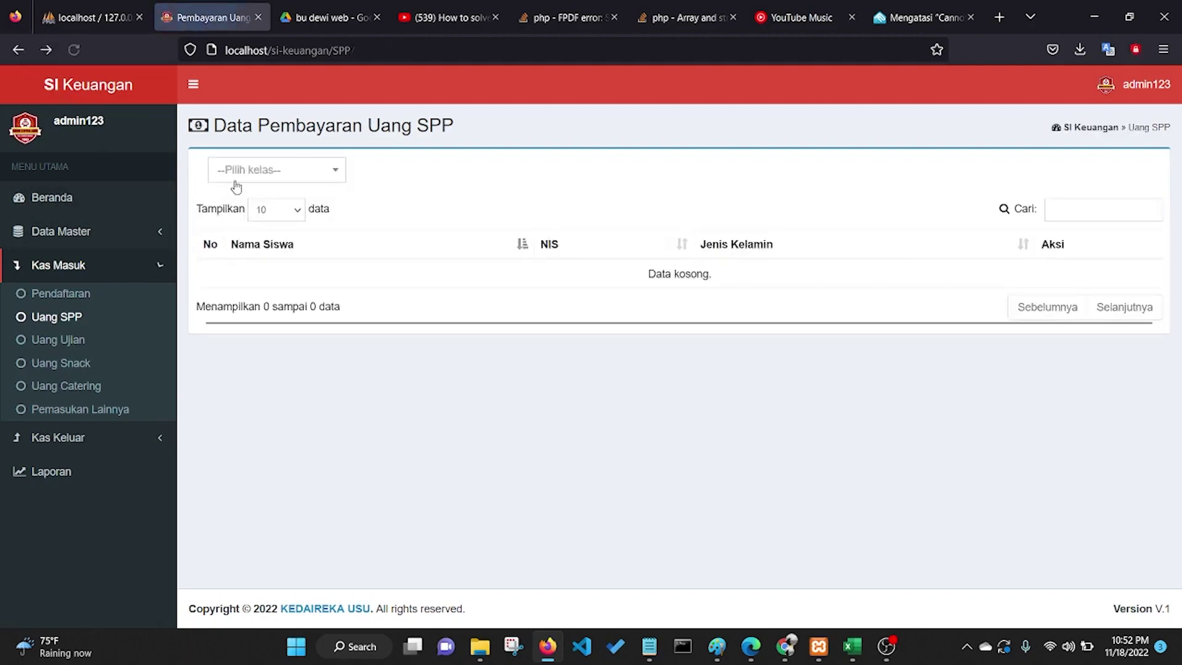
{"action": "left_click", "coordinate": [306, 171]}
Step: Record a 70.000 November-2022 SPP payment for the first Kelas 1B student
{"action": "left_click", "coordinate": [289, 248]}
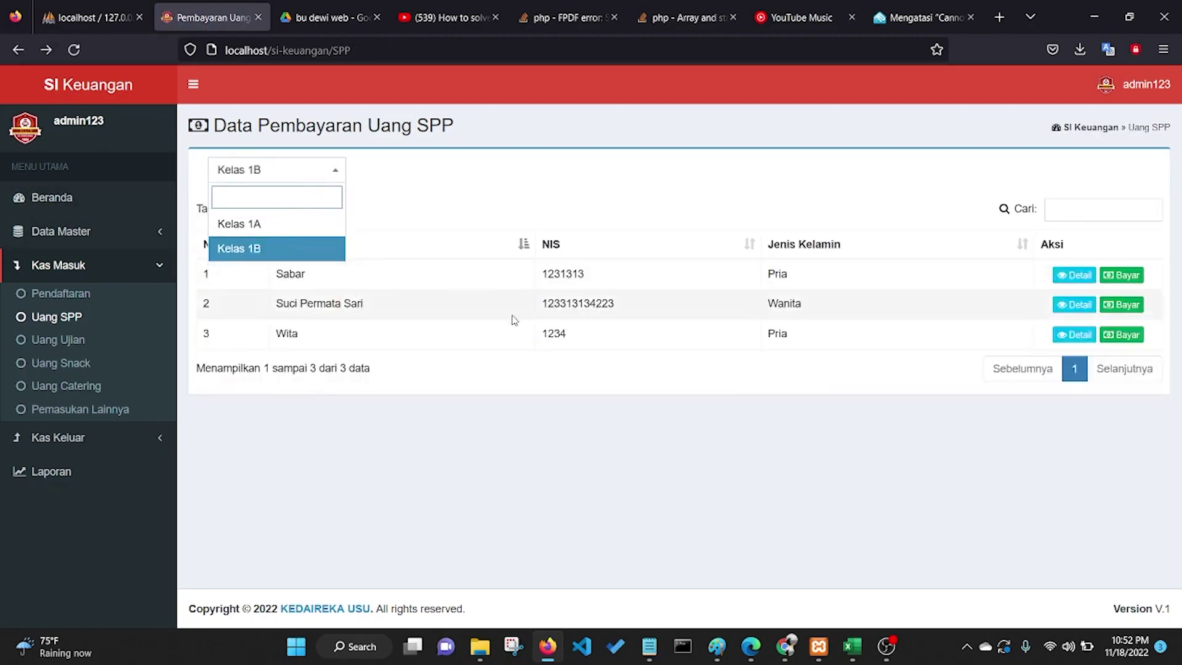
{"action": "left_click", "coordinate": [1124, 280]}
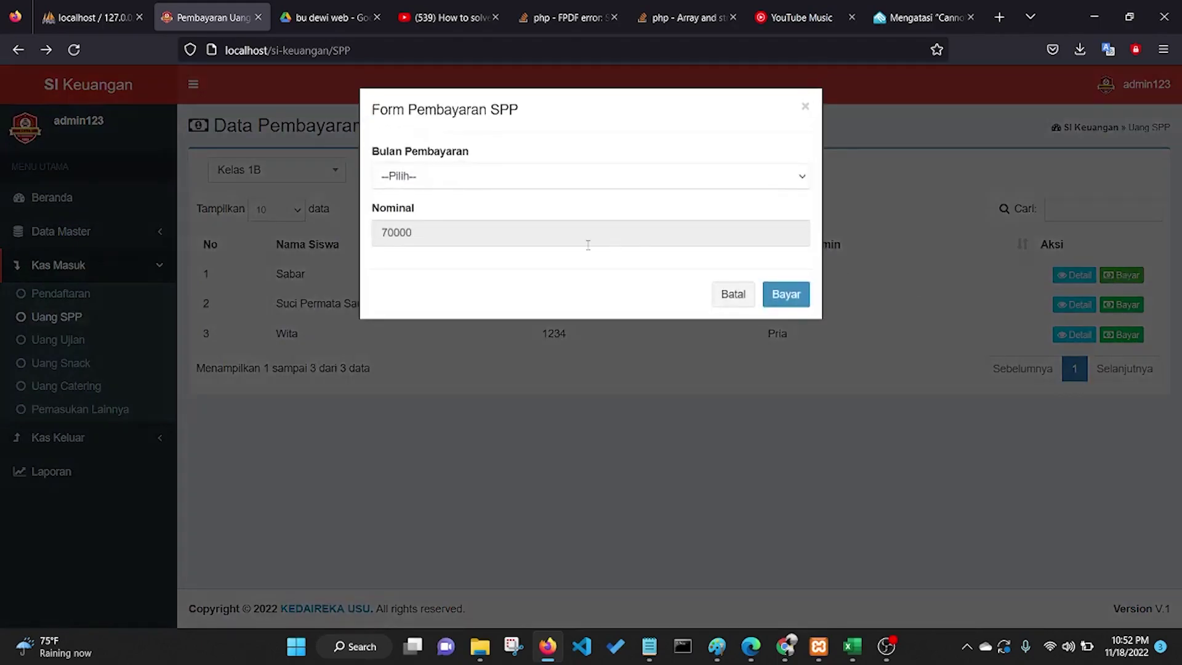
{"action": "left_click", "coordinate": [507, 180]}
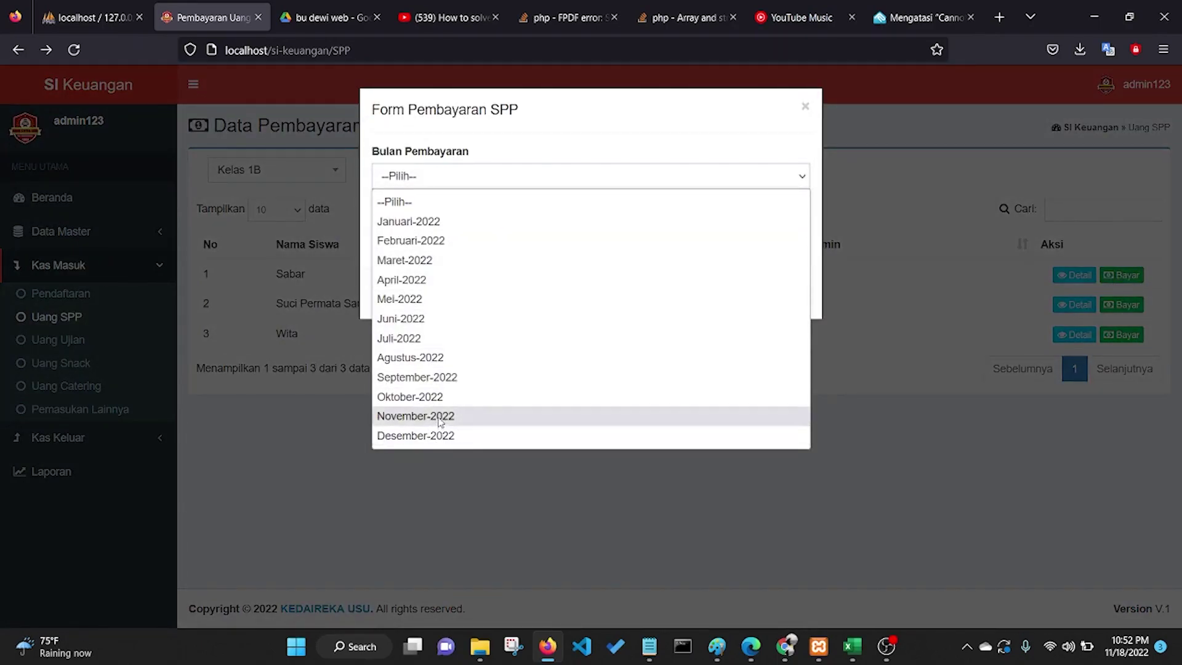
{"action": "left_click", "coordinate": [533, 414]}
{"action": "left_click", "coordinate": [792, 294]}
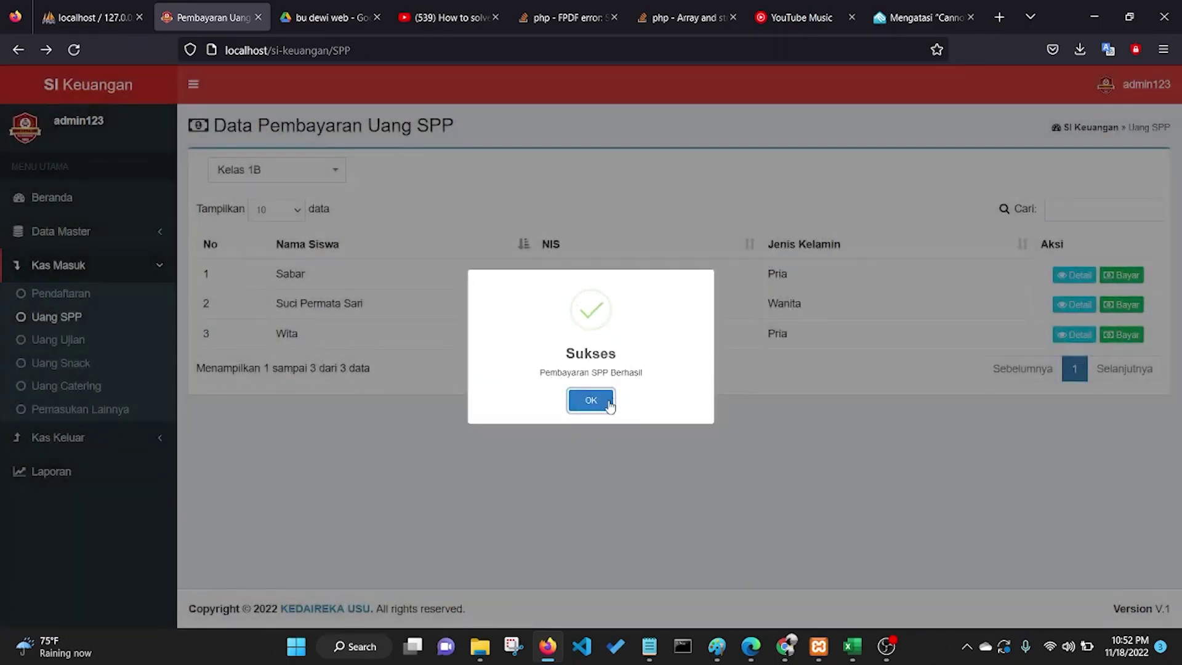
{"action": "left_click", "coordinate": [610, 400]}
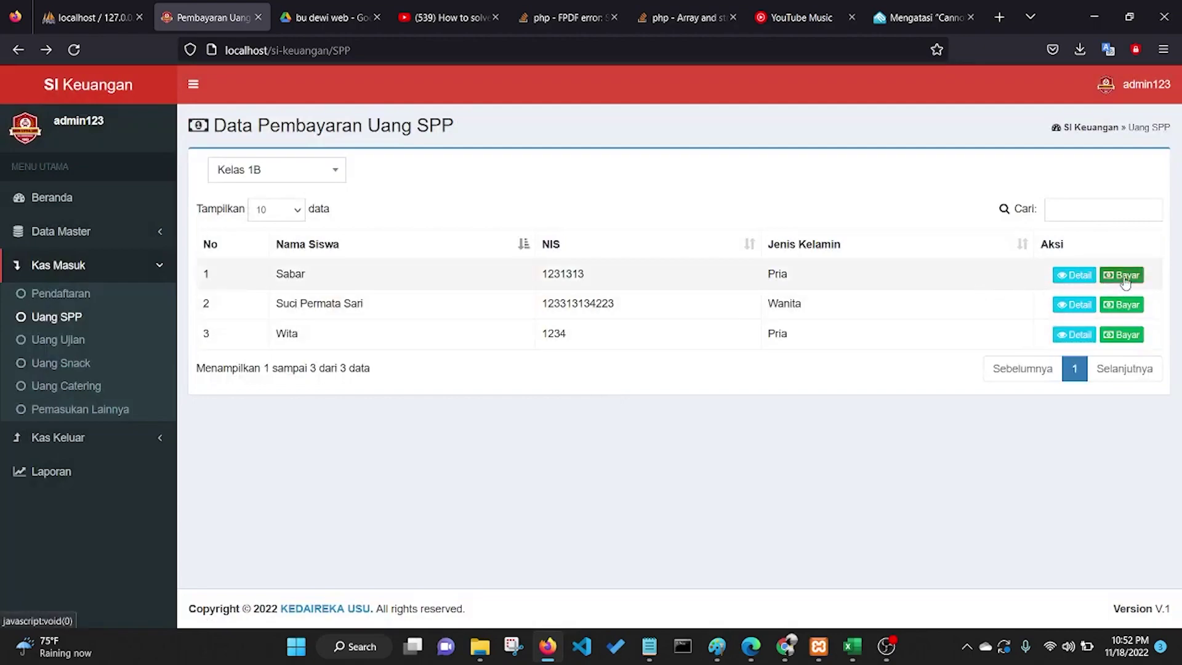
Step: Record a 70.000 Maret-2022 SPP payment for the same student and view their history
{"action": "left_click", "coordinate": [1121, 275]}
{"action": "left_click", "coordinate": [511, 175]}
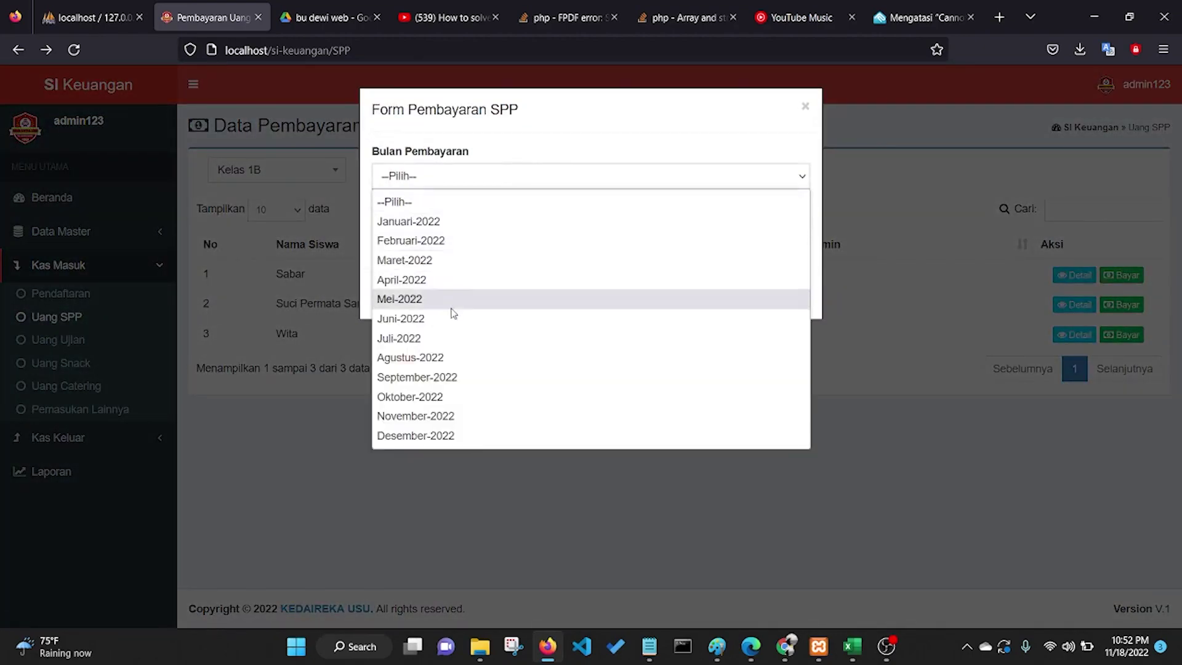
{"action": "left_click", "coordinate": [430, 261]}
{"action": "left_click", "coordinate": [778, 294]}
{"action": "left_click", "coordinate": [590, 401]}
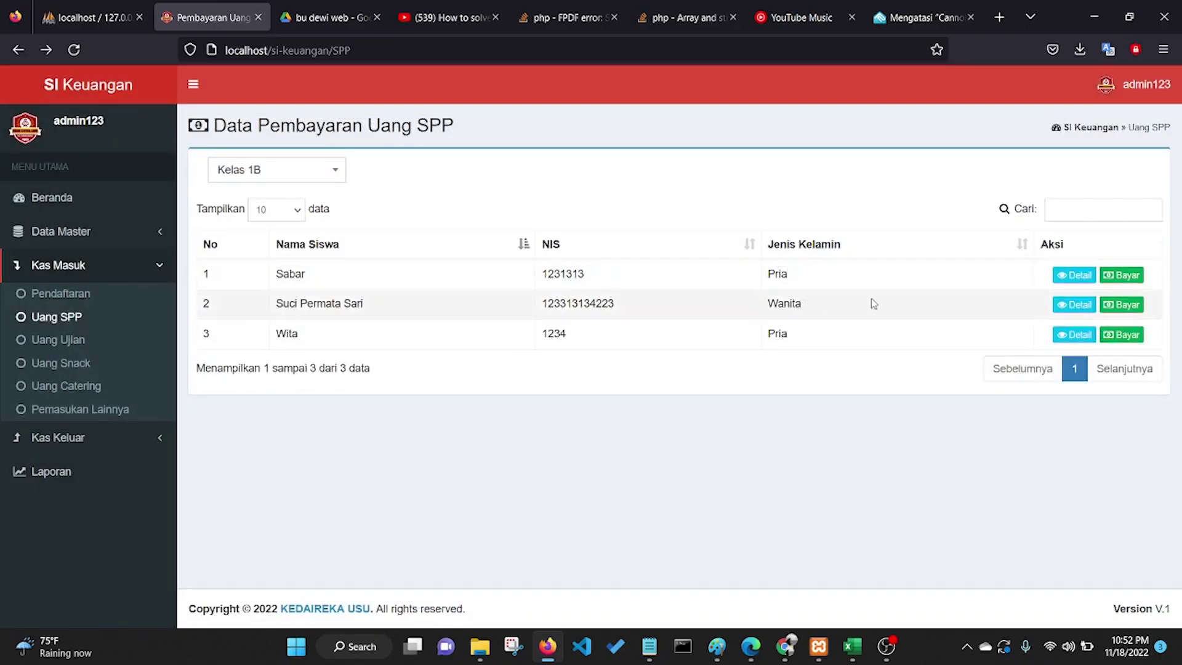
{"action": "left_click", "coordinate": [1071, 277]}
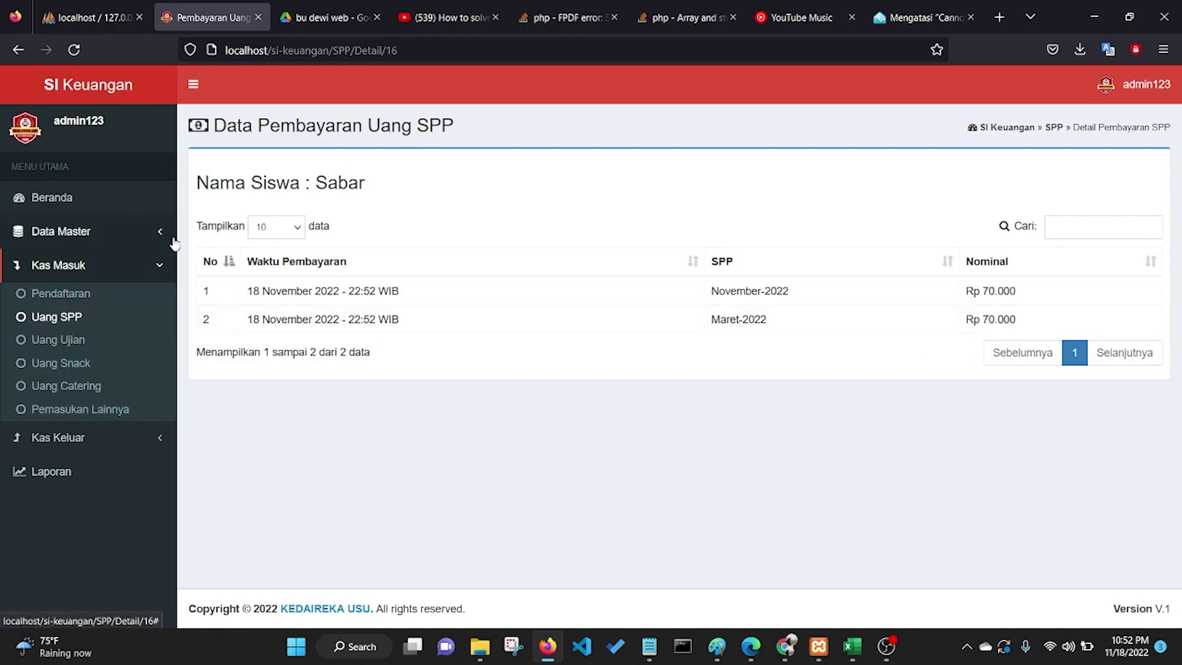
Step: Return to the Kelas 1B SPP list, try the search 'ria', then filter by '123'
{"action": "left_click", "coordinate": [19, 49]}
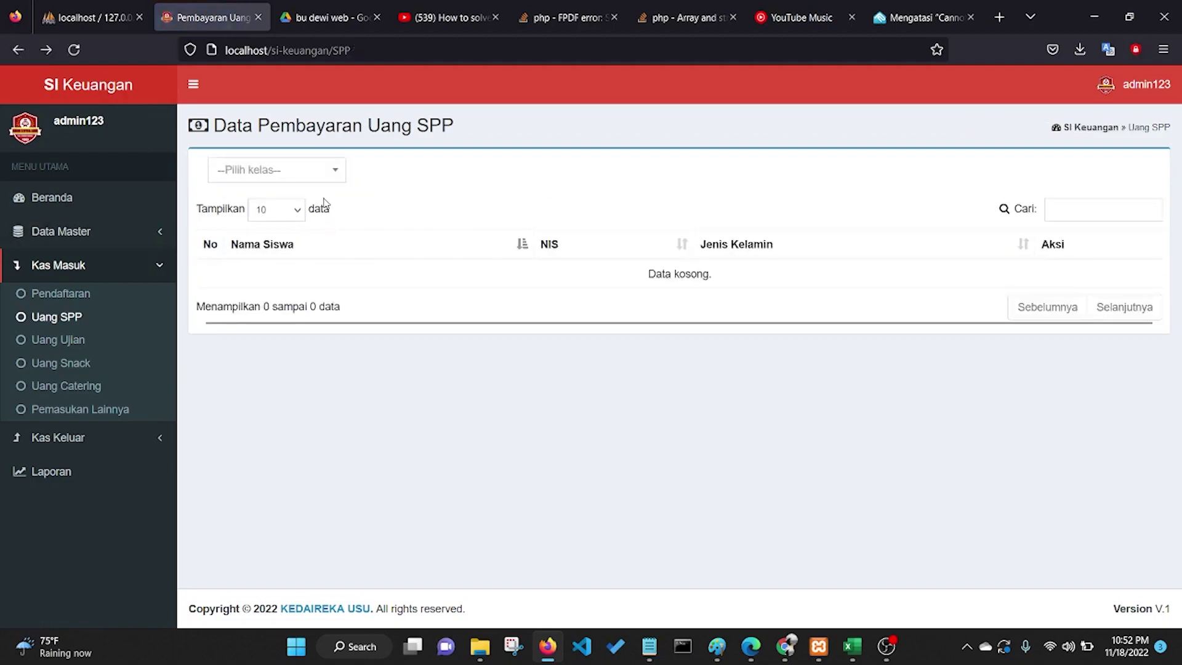
{"action": "left_click", "coordinate": [322, 175]}
{"action": "left_click", "coordinate": [248, 249]}
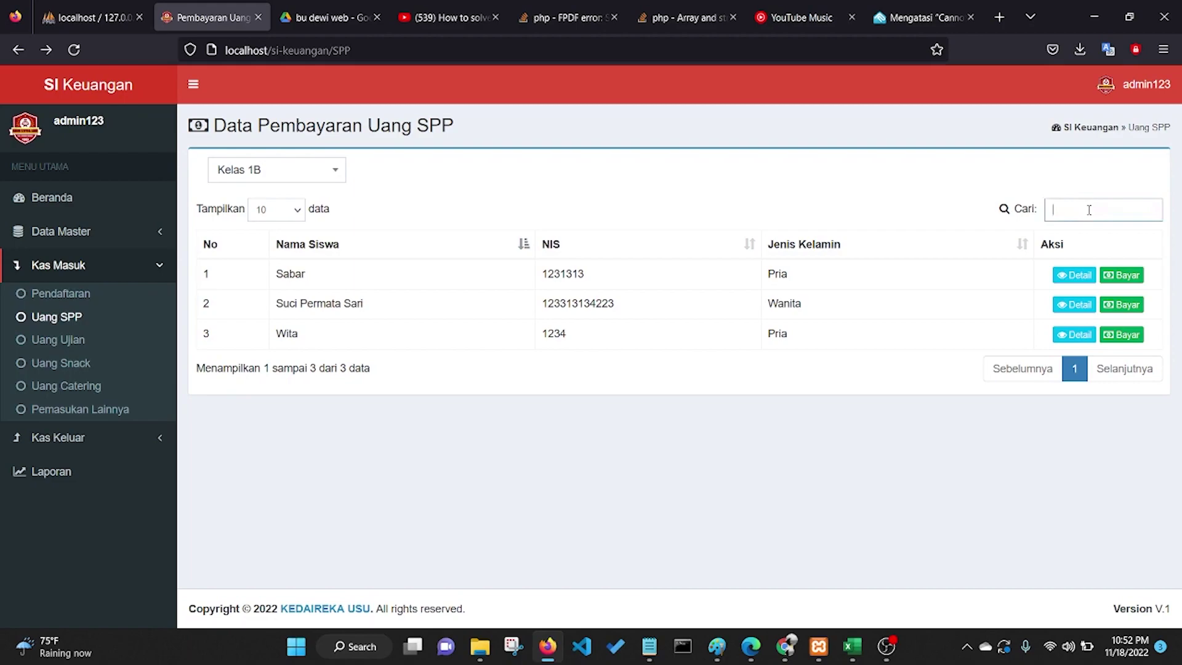
{"action": "type", "text": "ria"}
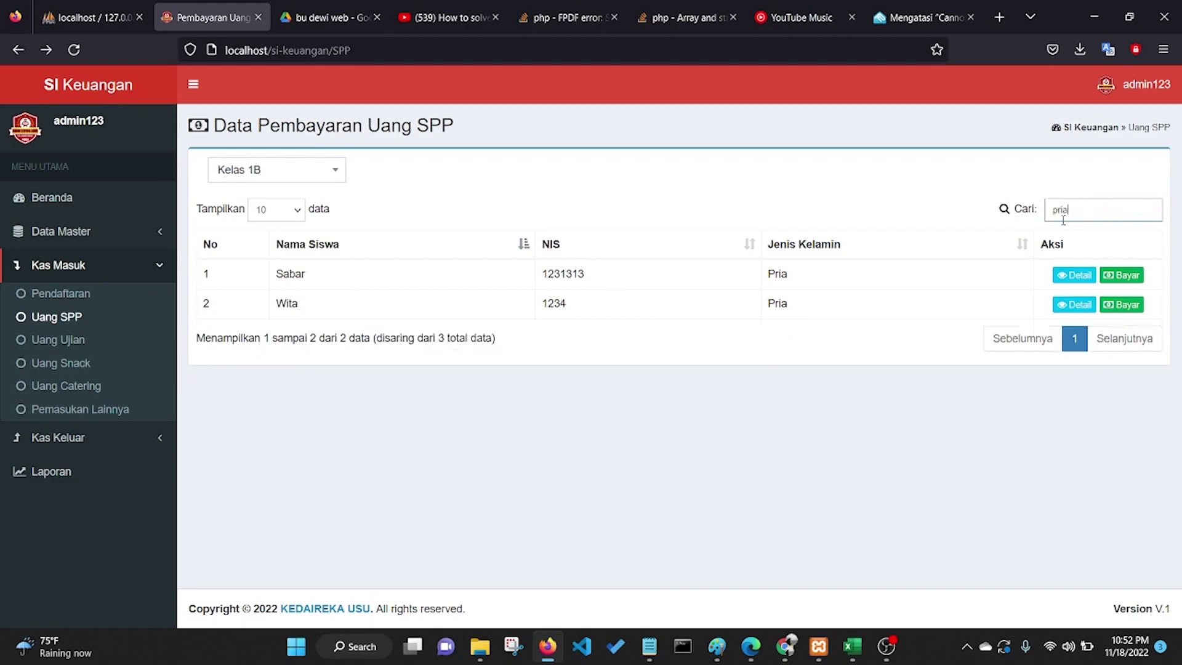
{"action": "left_click_drag", "start_coordinate": [1063, 210], "coordinate": [1039, 214]}
{"action": "key", "text": "BackSpace"}
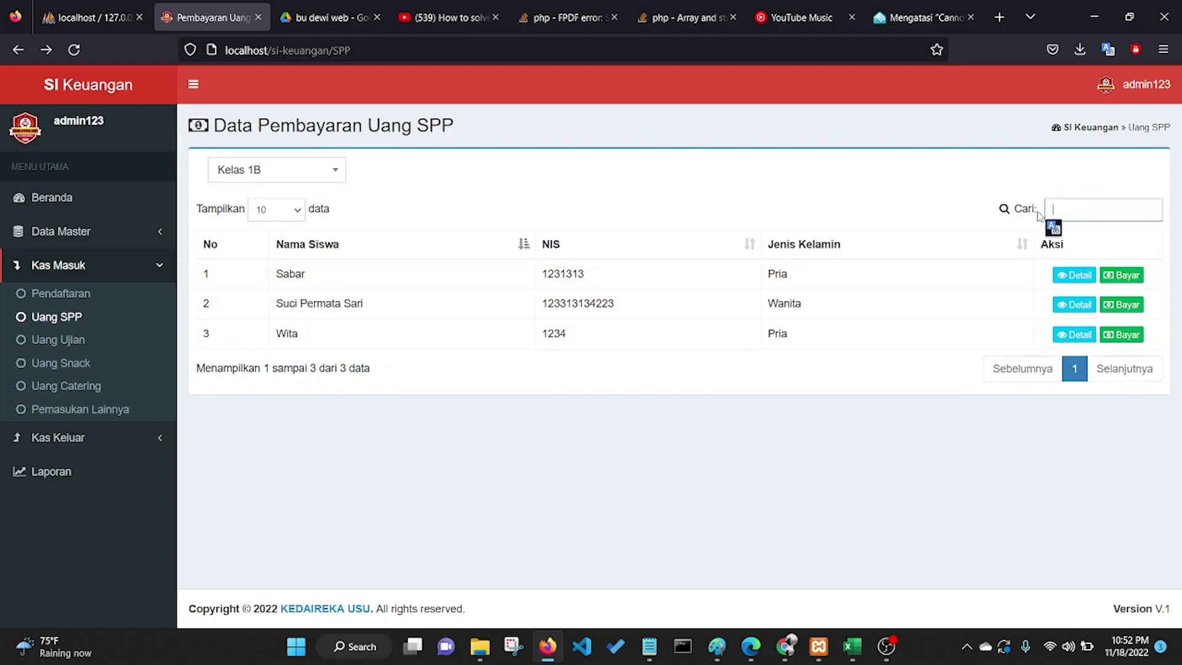
{"action": "type", "text": "1234"}
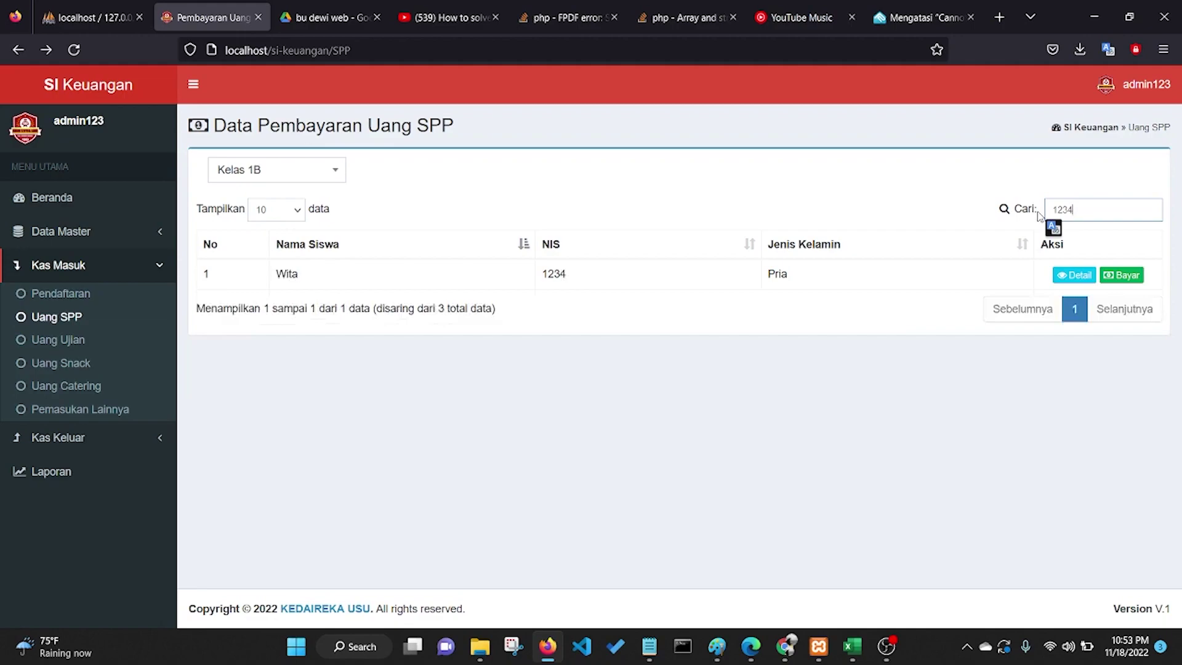
Step: Show the Kelas 1A Uang Ujian list at 50 entries per page and try searching 'pruco'
{"action": "left_click", "coordinate": [68, 347]}
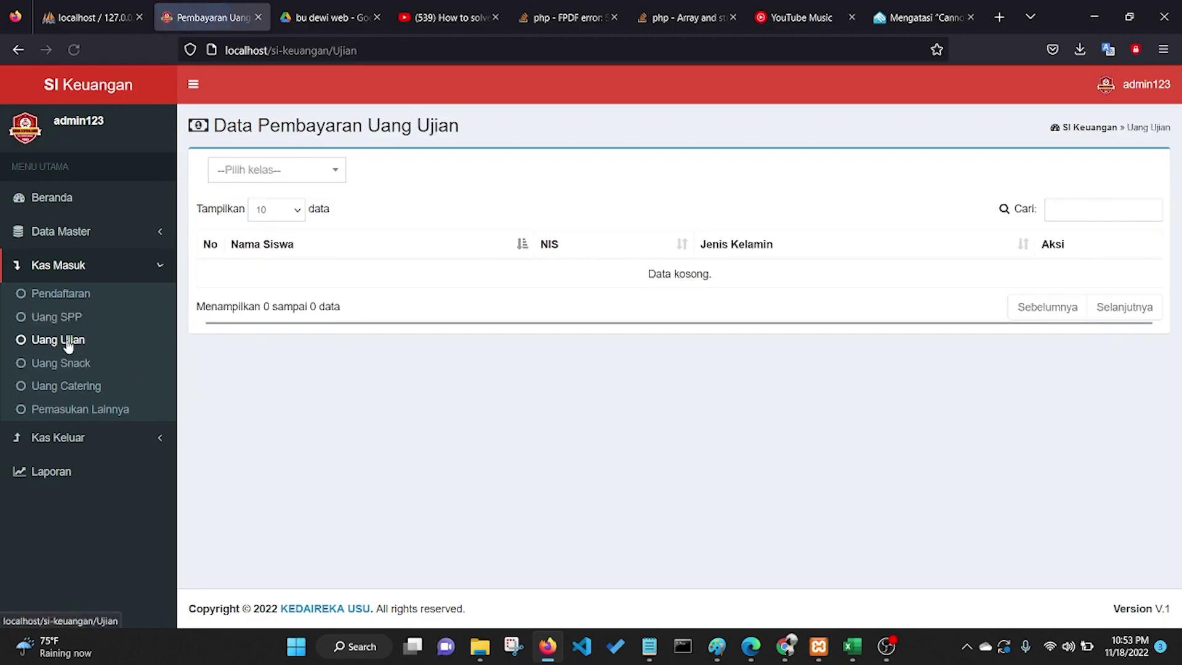
{"action": "left_click", "coordinate": [303, 173]}
{"action": "left_click", "coordinate": [270, 225]}
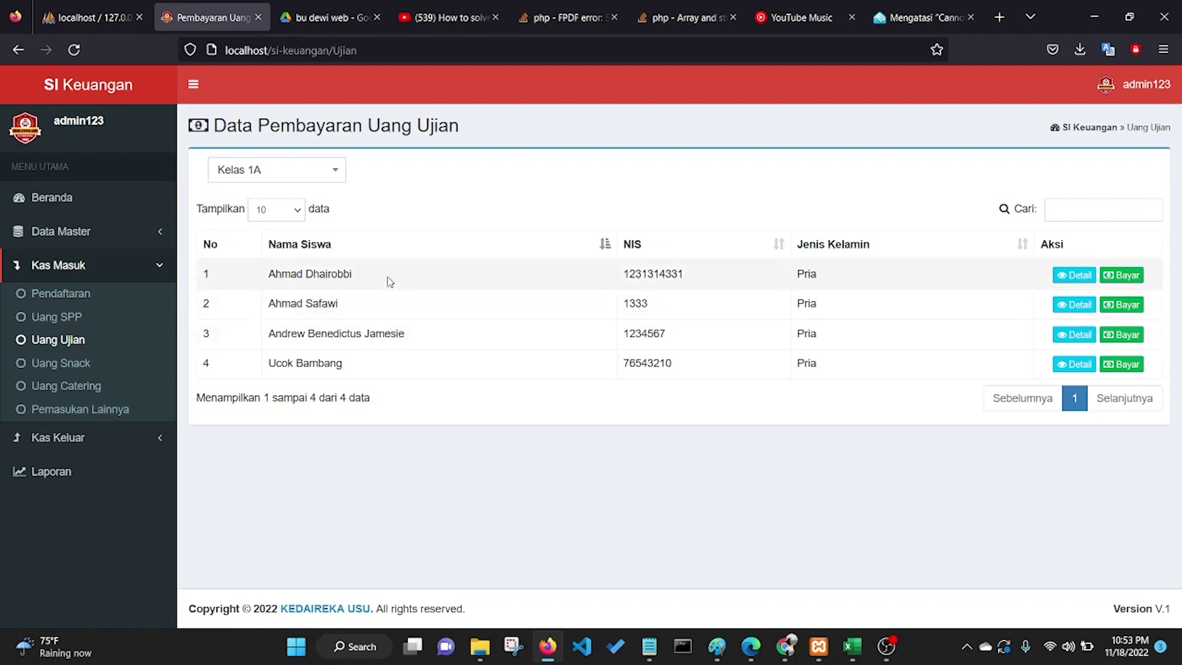
{"action": "left_click", "coordinate": [287, 210]}
{"action": "left_click", "coordinate": [298, 210]}
{"action": "left_click", "coordinate": [298, 210]}
{"action": "left_click", "coordinate": [278, 267]}
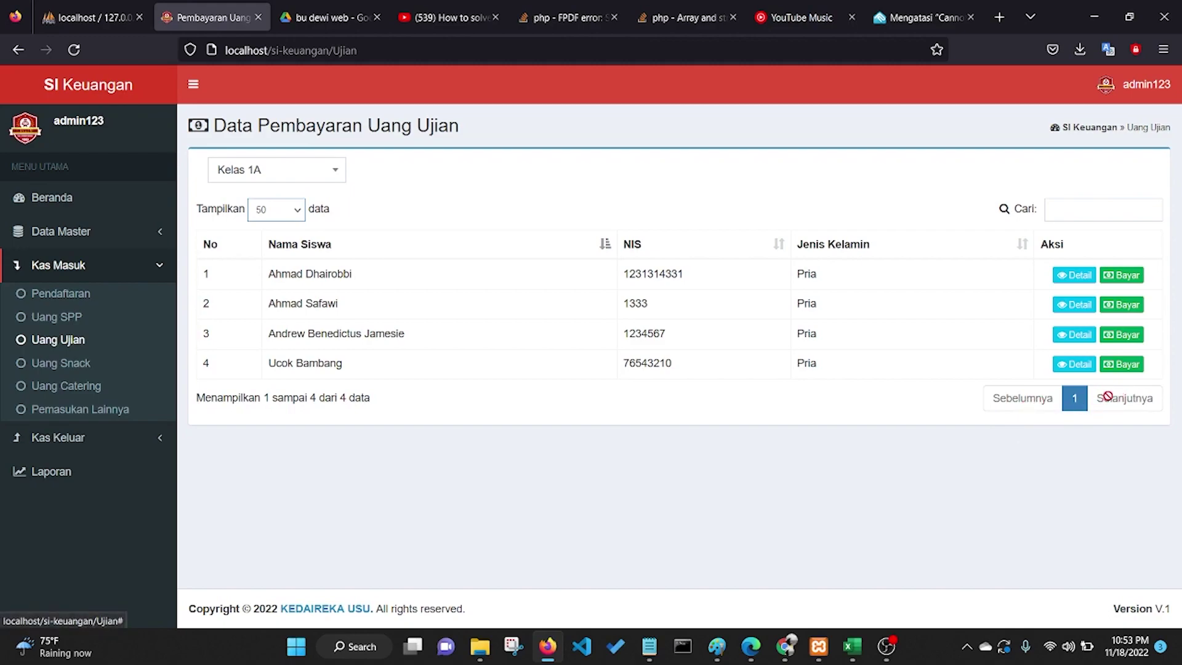
{"action": "left_click", "coordinate": [1085, 210]}
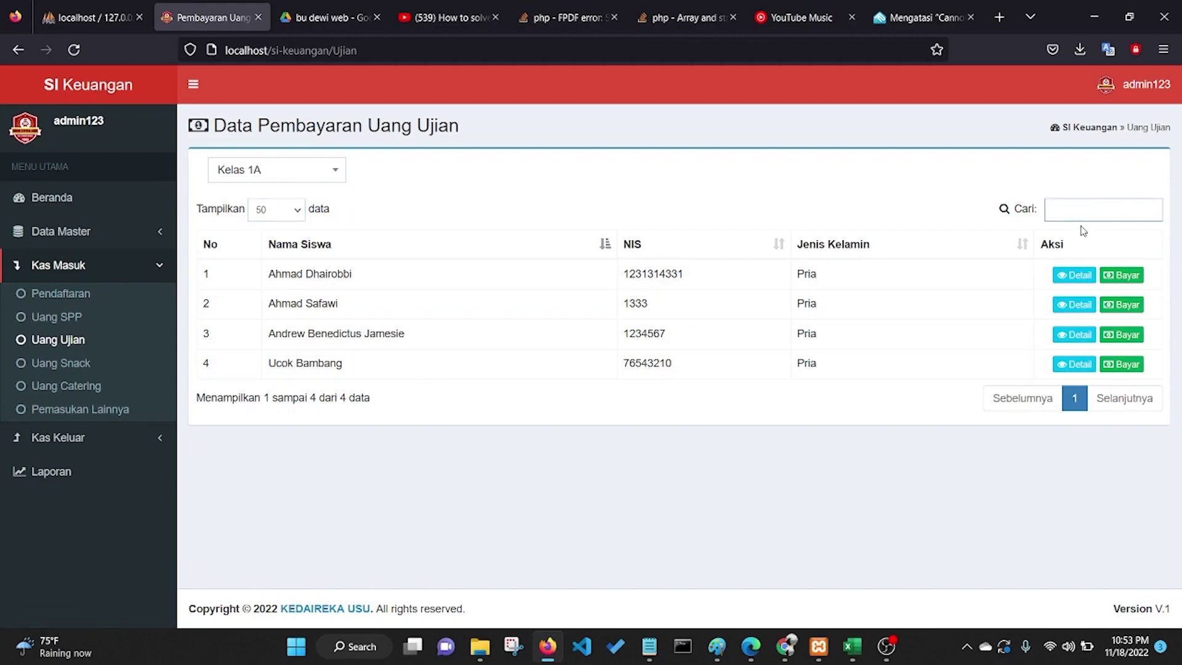
{"action": "type", "text": "pruco"}
Step: Attempt a Ganjil-2022 exam payment for the first Kelas 1A student, rejected as already paid
{"action": "left_click", "coordinate": [1115, 278]}
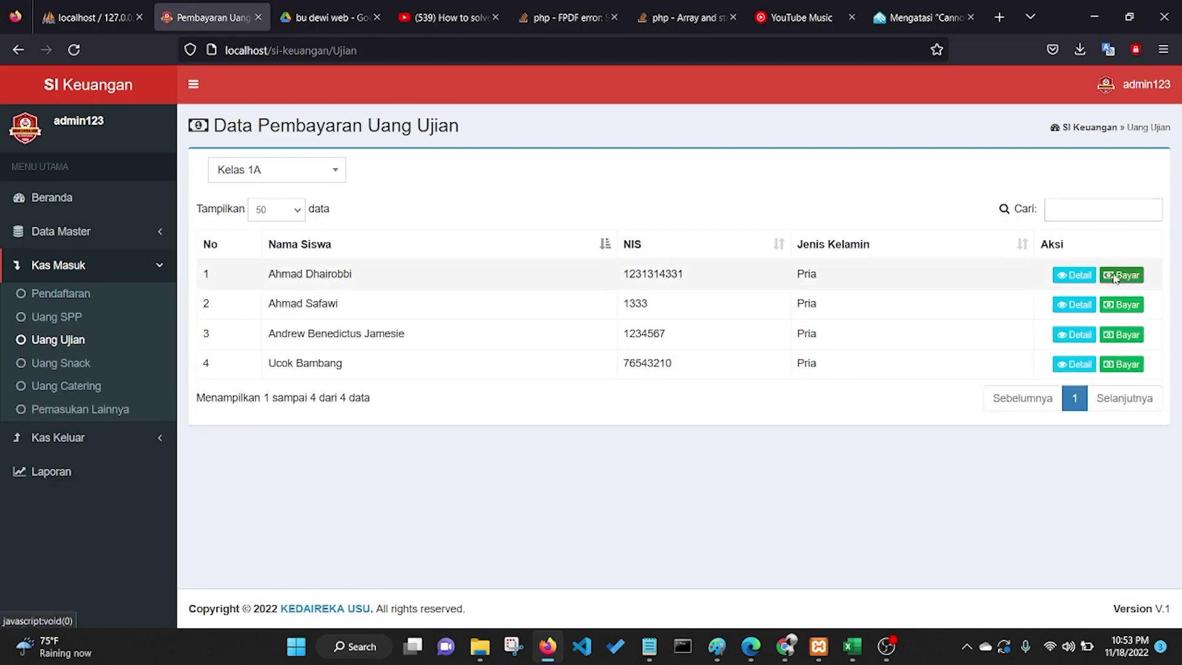
{"action": "left_click", "coordinate": [588, 181]}
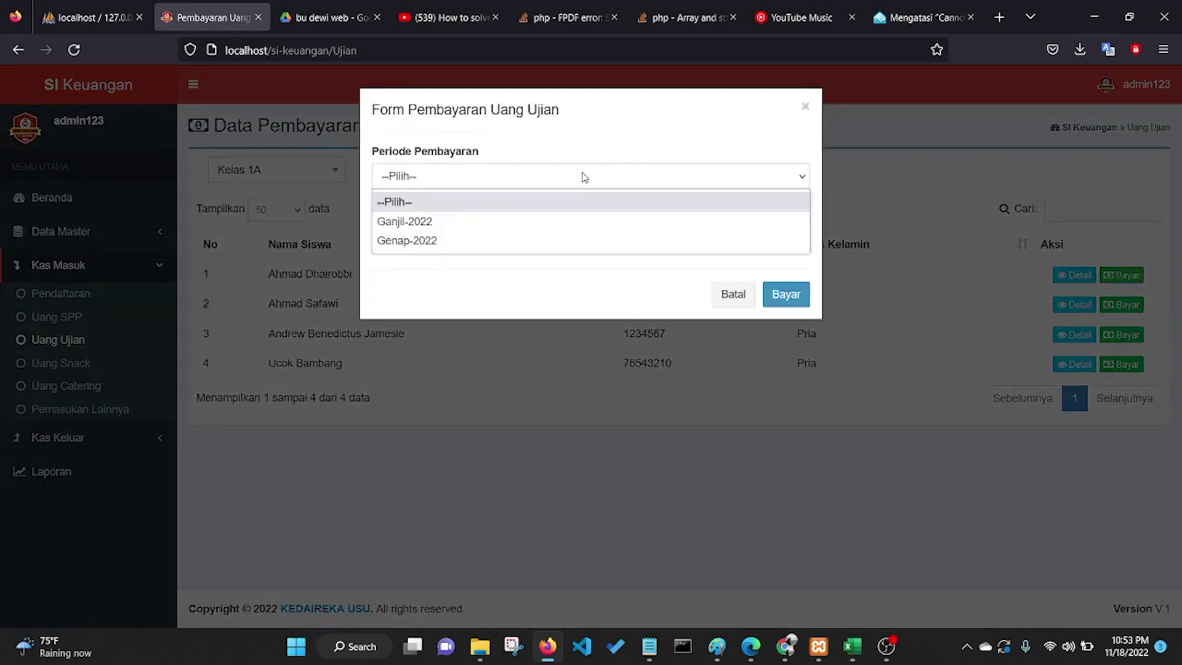
{"action": "left_click", "coordinate": [467, 227]}
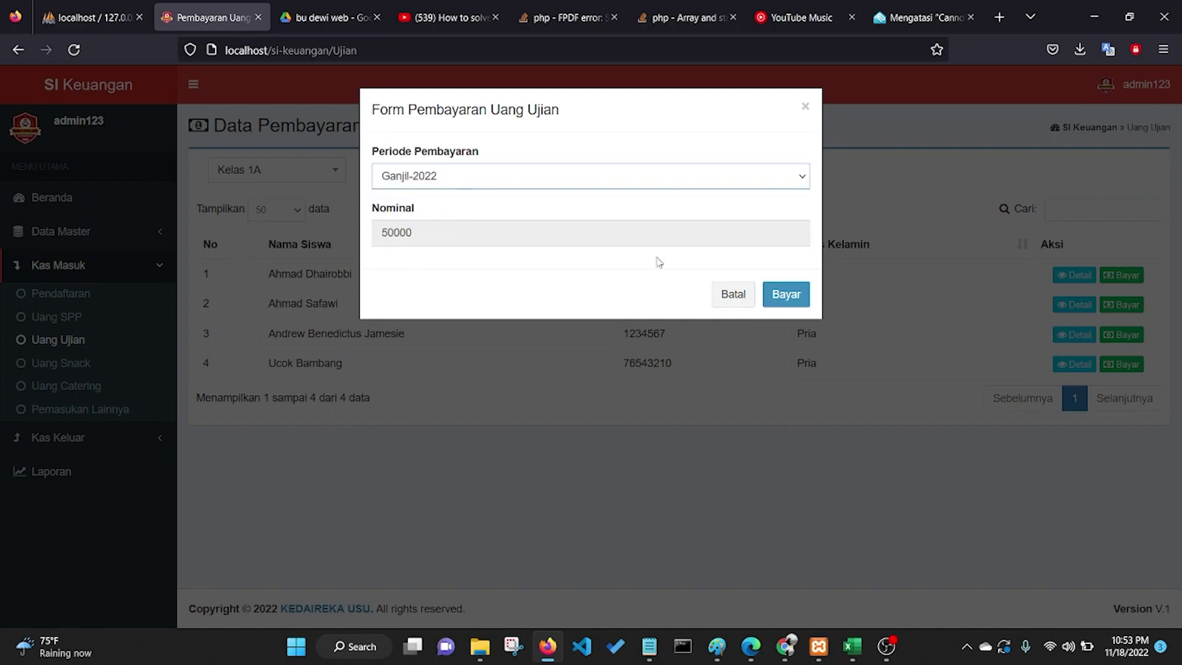
{"action": "left_click", "coordinate": [795, 297]}
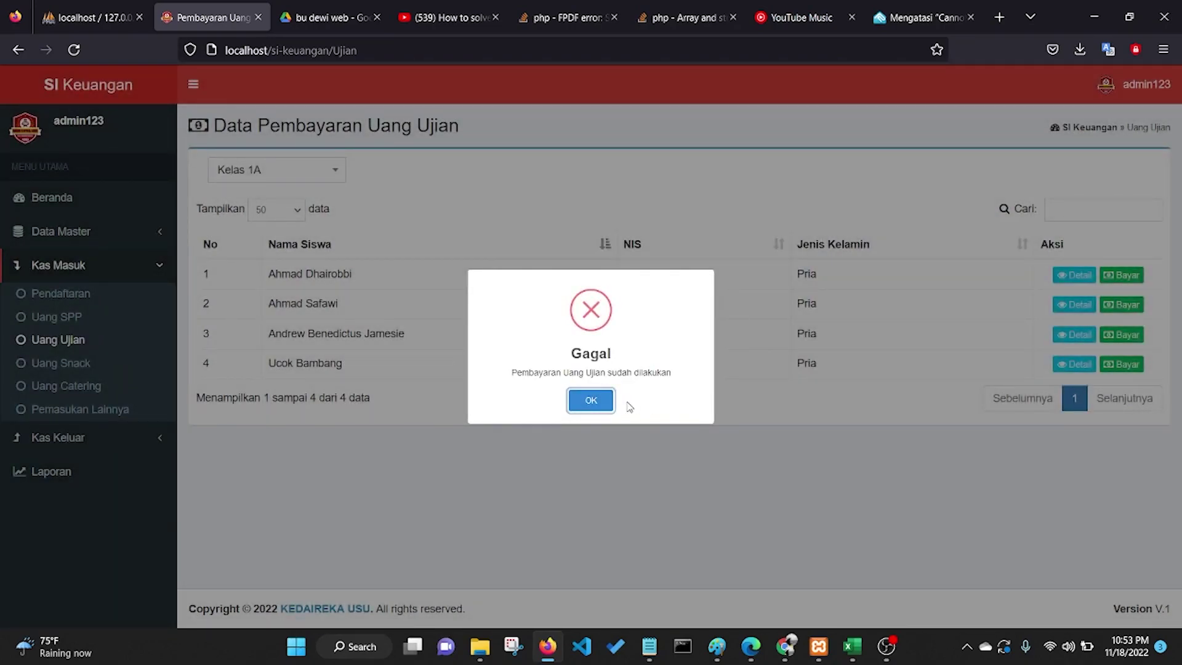
{"action": "left_click", "coordinate": [607, 407]}
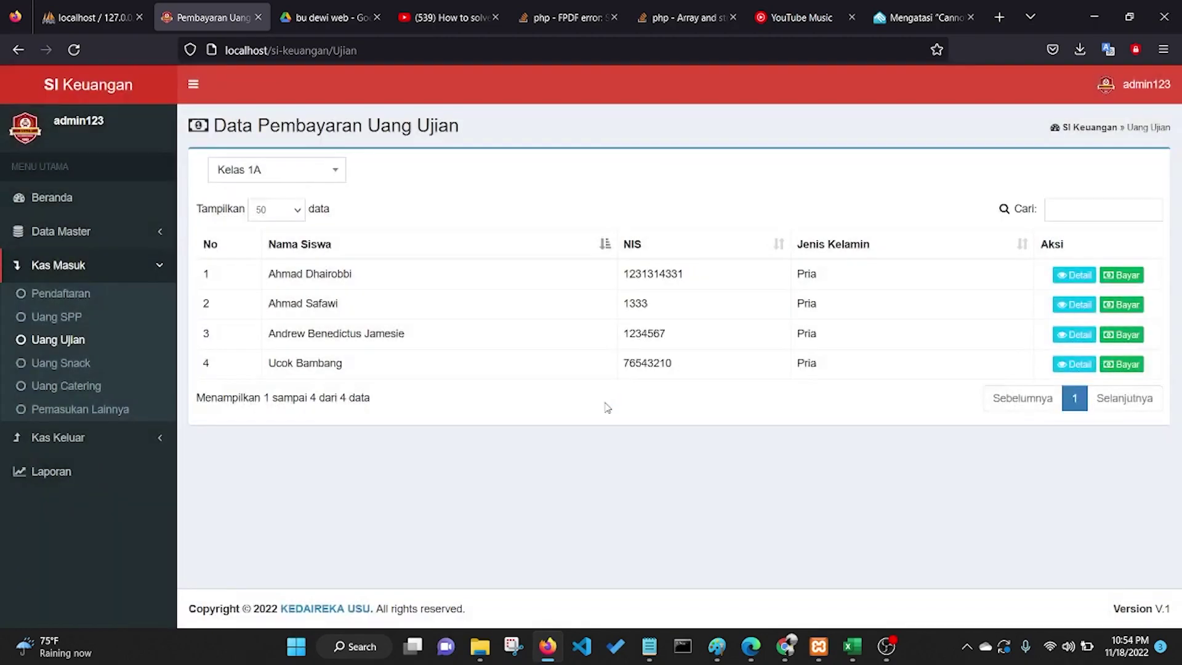
Step: Save a 50000 Genap-2022 exam payment for that student instead
{"action": "left_click", "coordinate": [1126, 276]}
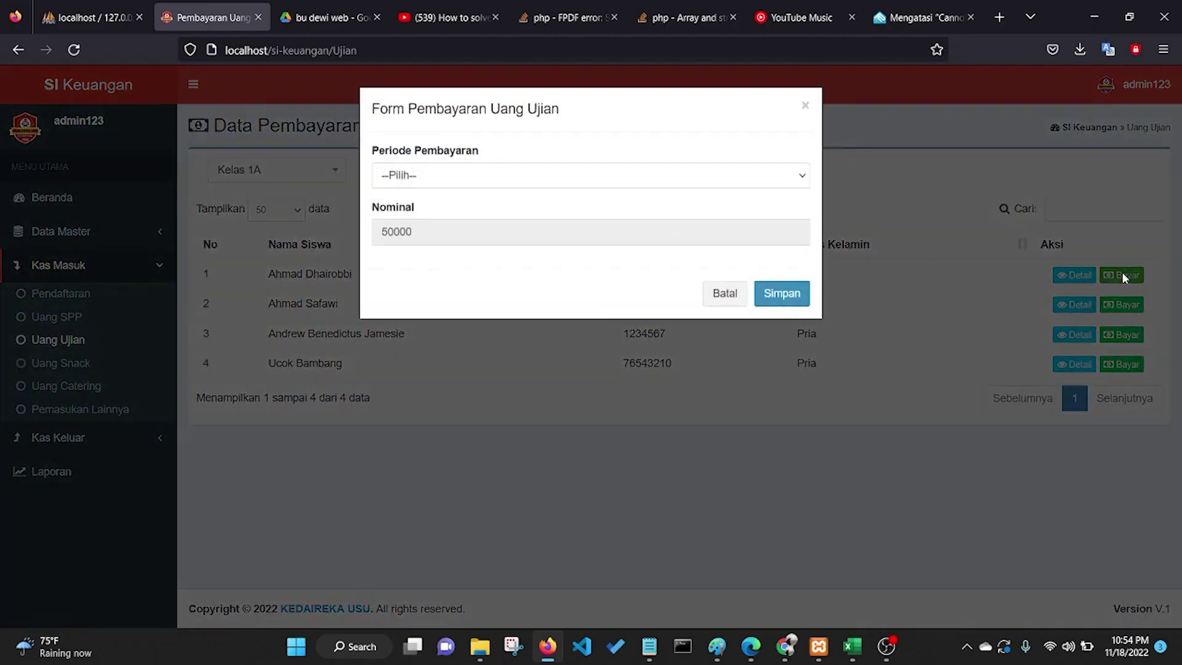
{"action": "left_click", "coordinate": [625, 179]}
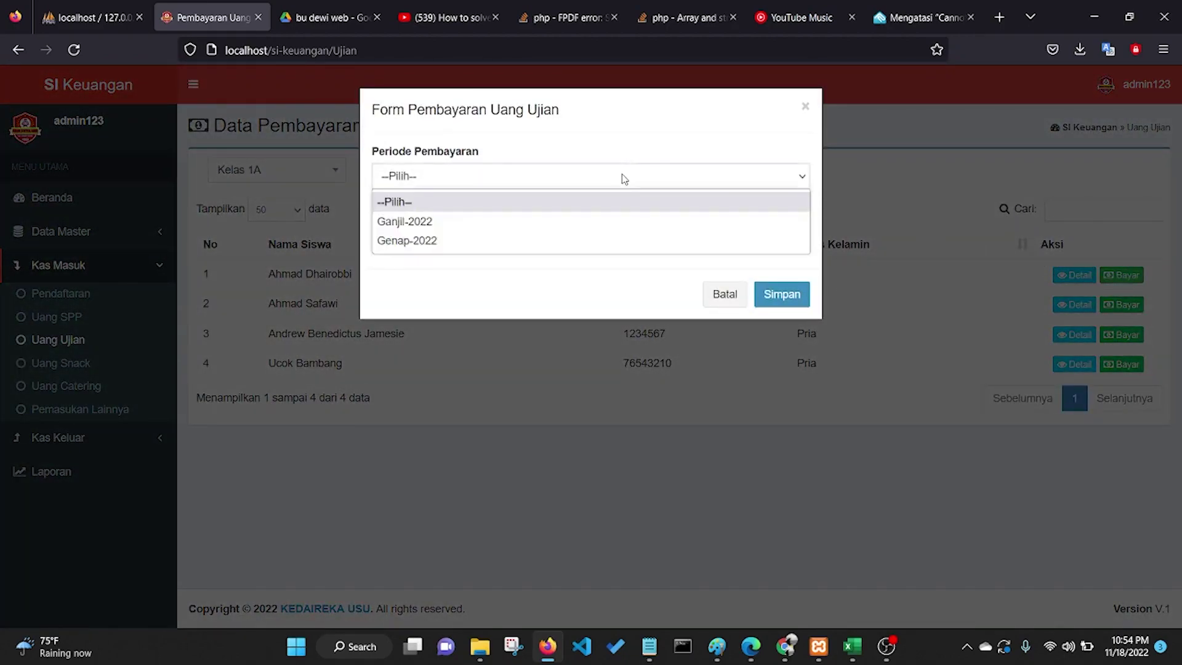
{"action": "left_click", "coordinate": [479, 223]}
{"action": "left_click", "coordinate": [689, 179]}
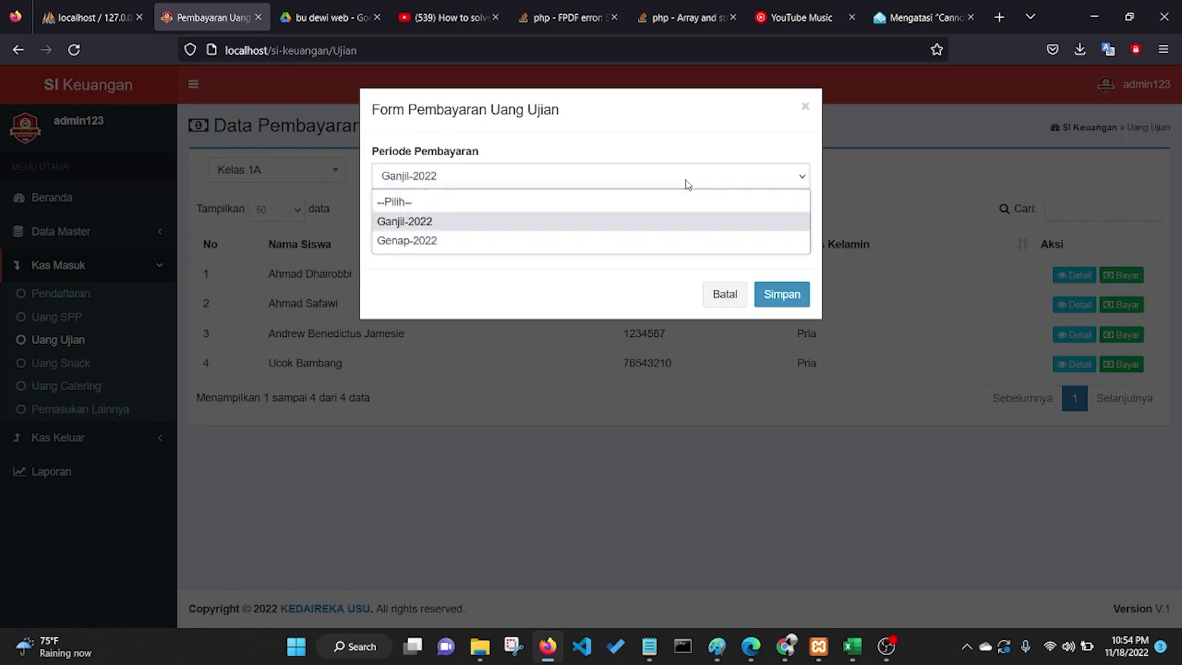
{"action": "left_click", "coordinate": [503, 251]}
{"action": "left_click", "coordinate": [761, 306]}
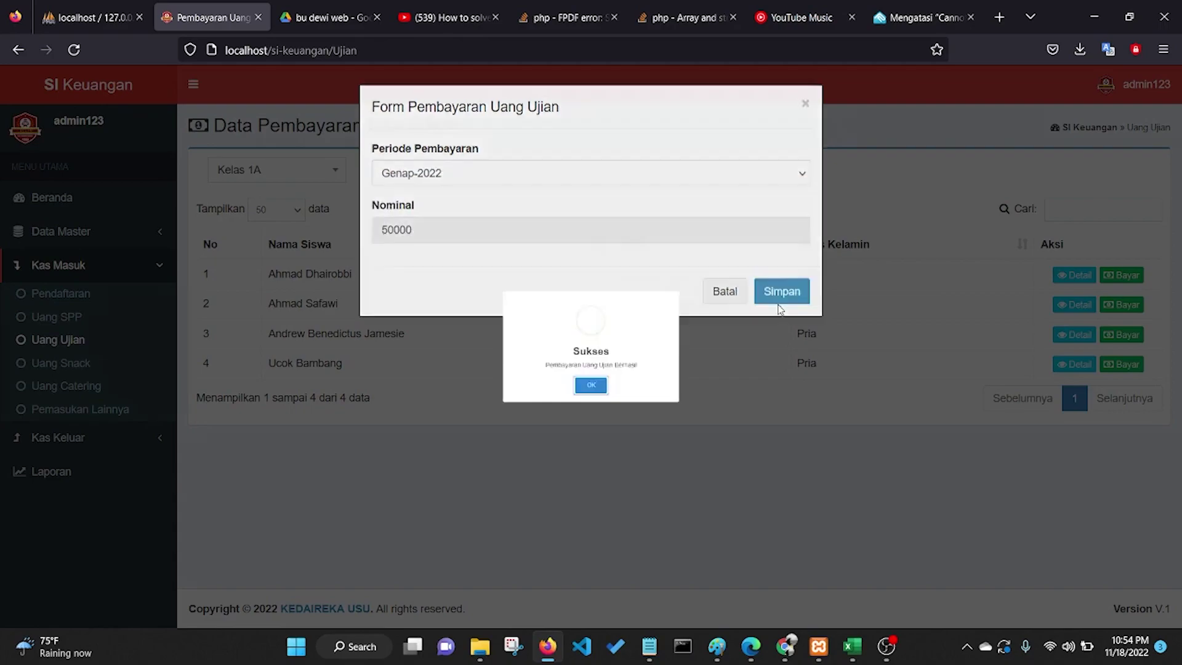
{"action": "left_click", "coordinate": [590, 401]}
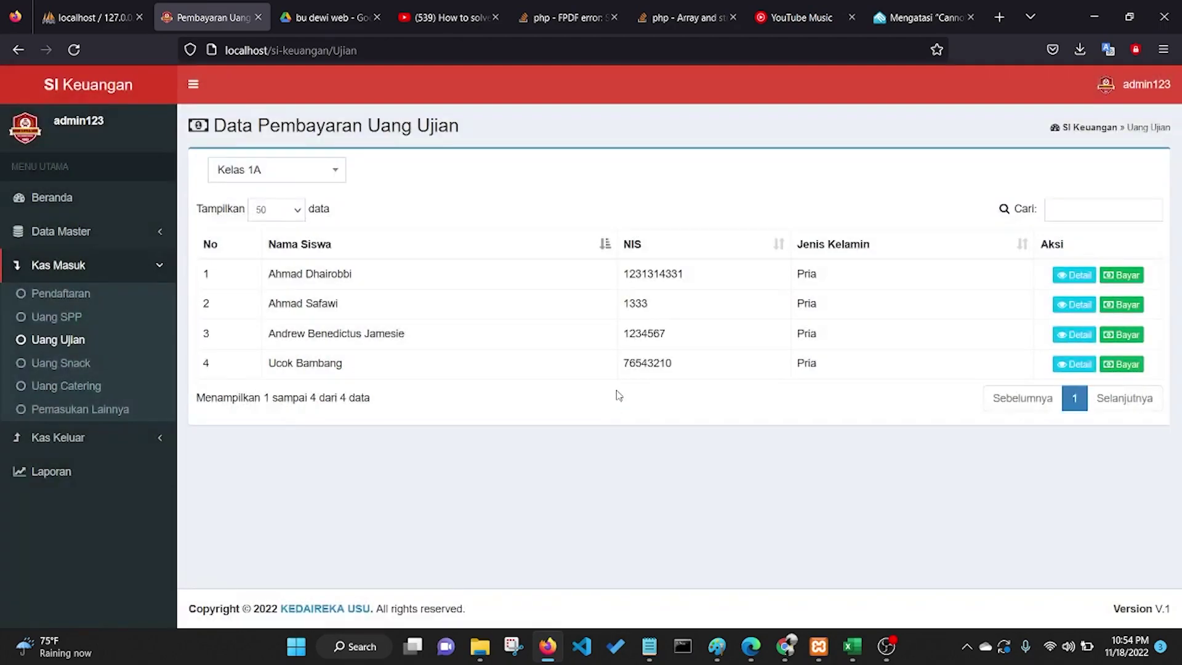
Step: Check the first Kelas 1A student's exam payments sorted by Nominal, then go back
{"action": "left_click", "coordinate": [1070, 281]}
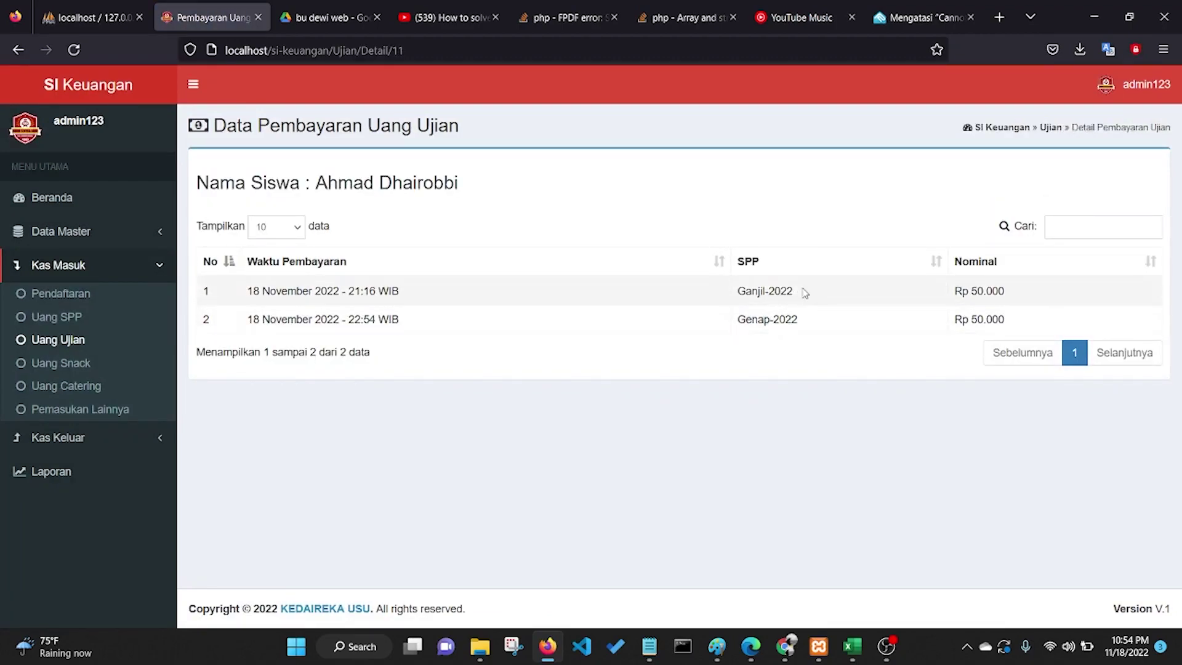
{"action": "left_click", "coordinate": [1104, 227]}
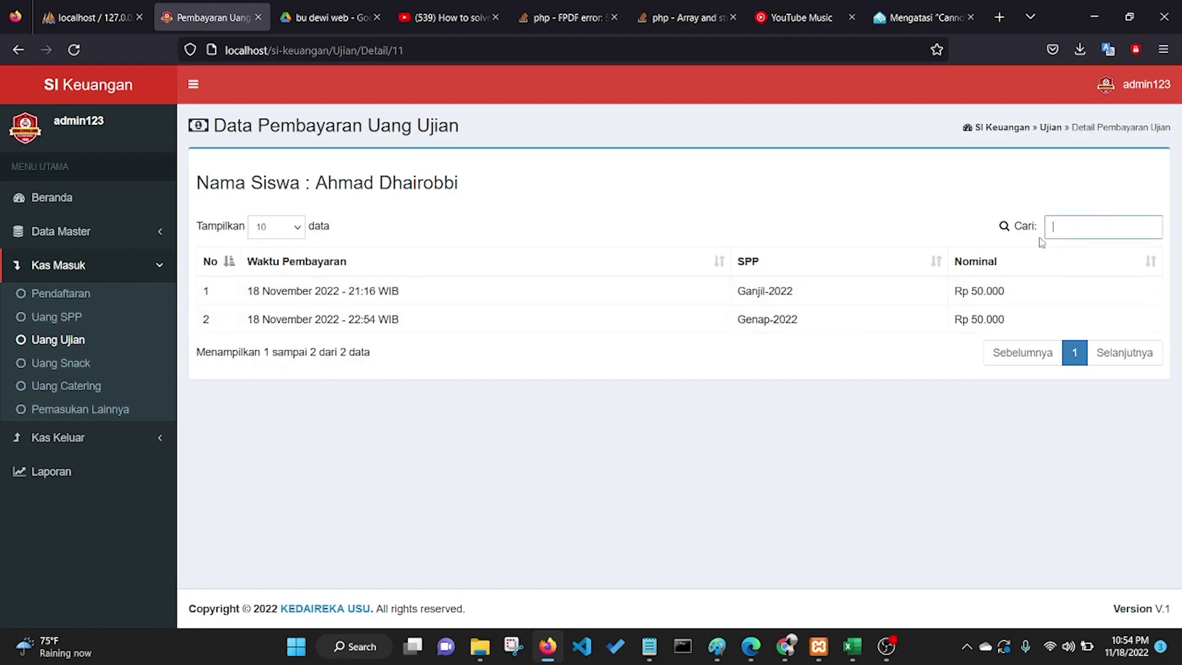
{"action": "left_click", "coordinate": [1149, 260]}
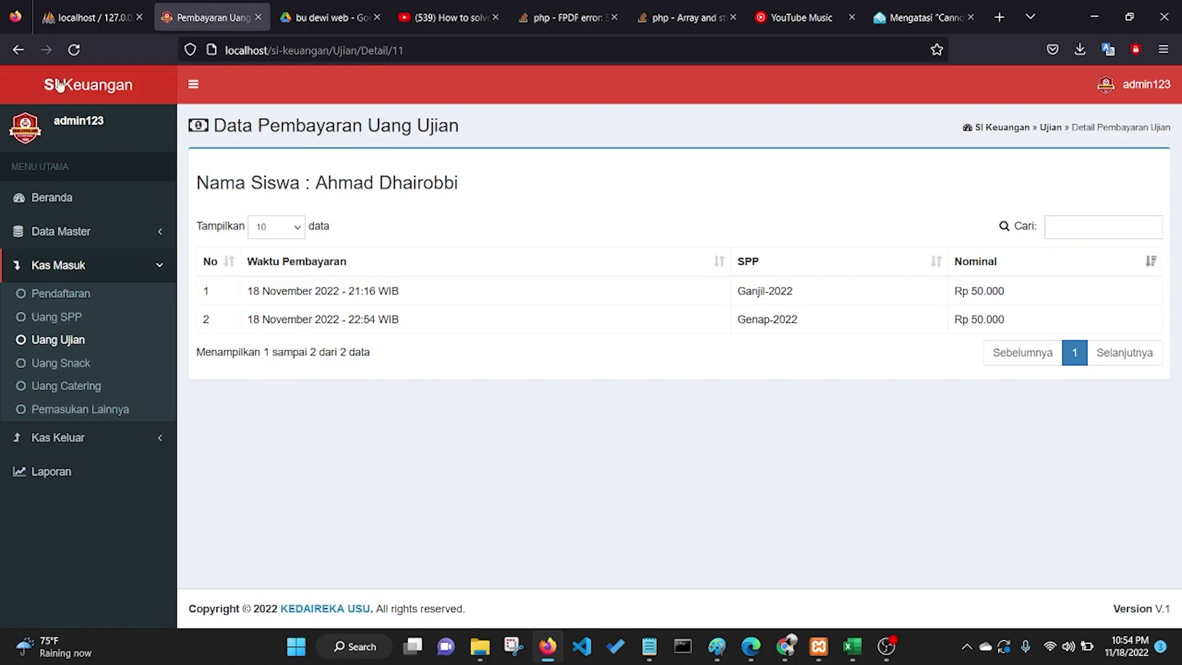
{"action": "left_click", "coordinate": [27, 55]}
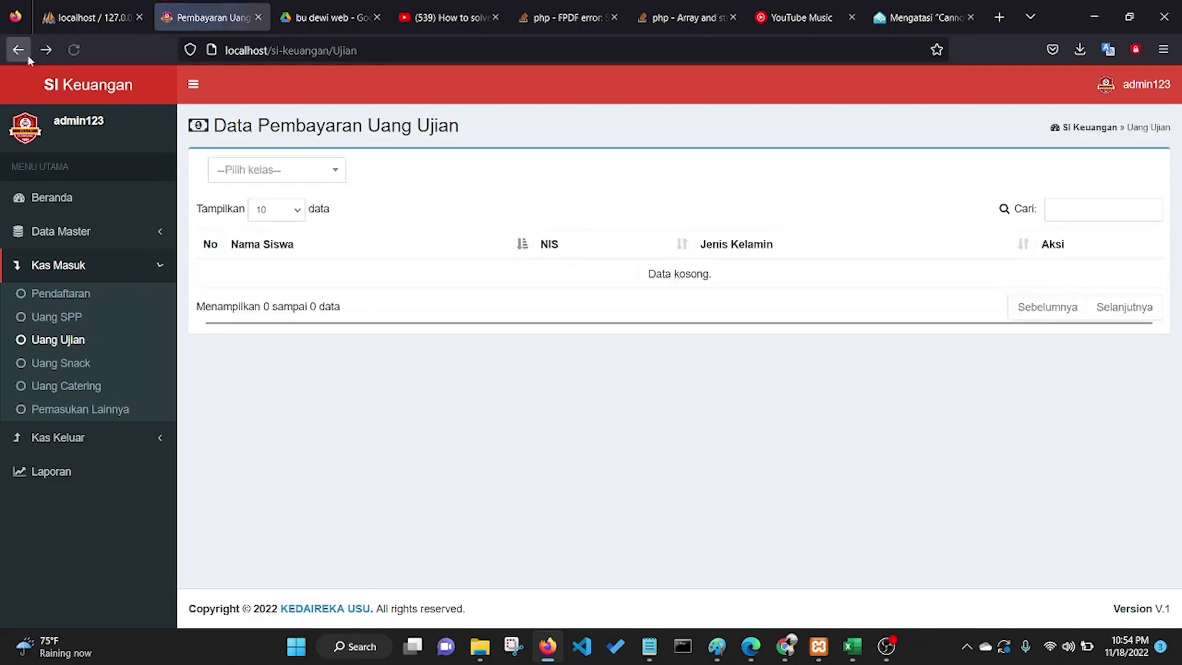
Step: Pass through Uang Snack and Uang Catering, ending on Pemasukan Lainnya with six entries
{"action": "left_click", "coordinate": [80, 365]}
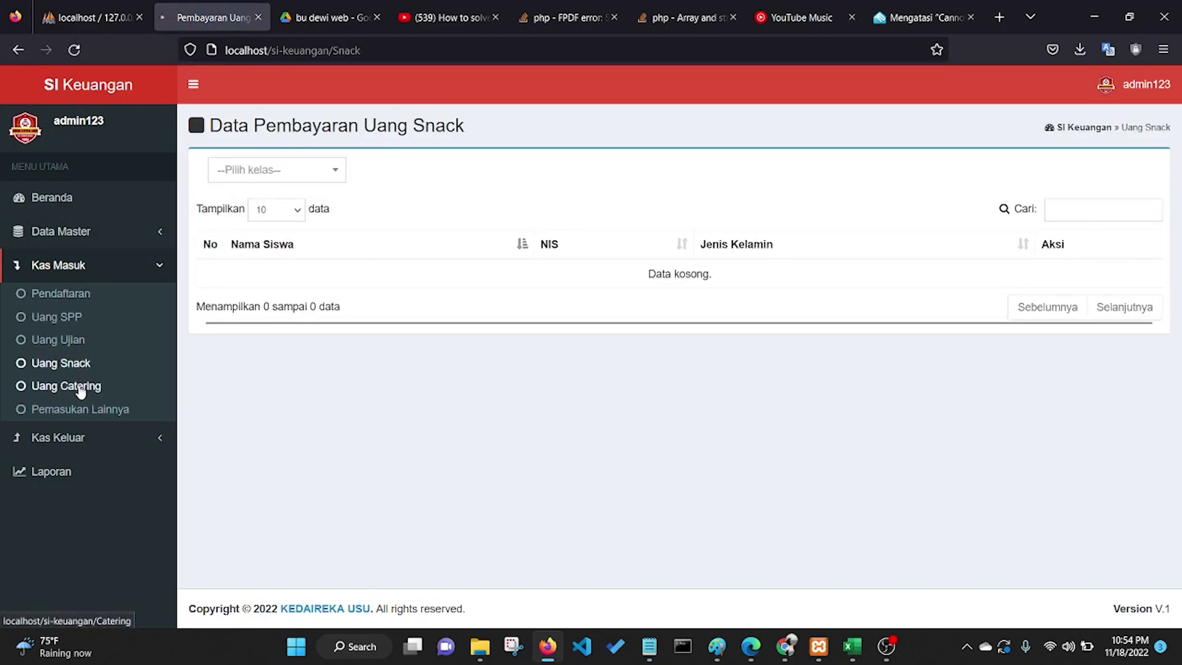
{"action": "left_click", "coordinate": [80, 388]}
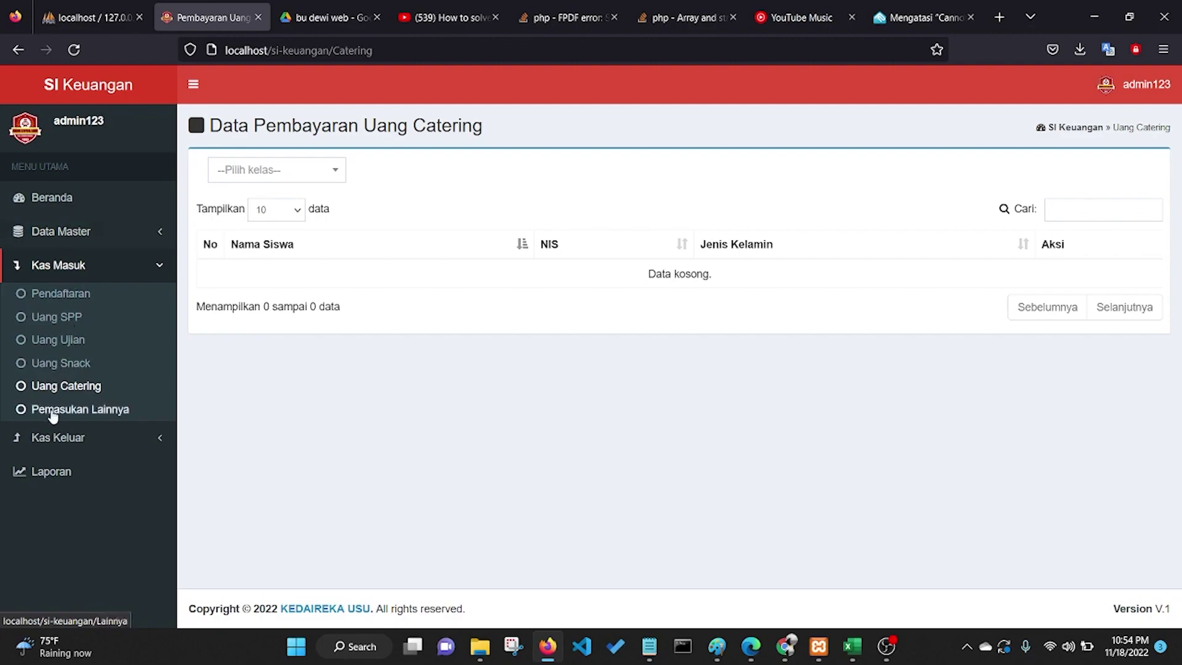
{"action": "left_click", "coordinate": [53, 411]}
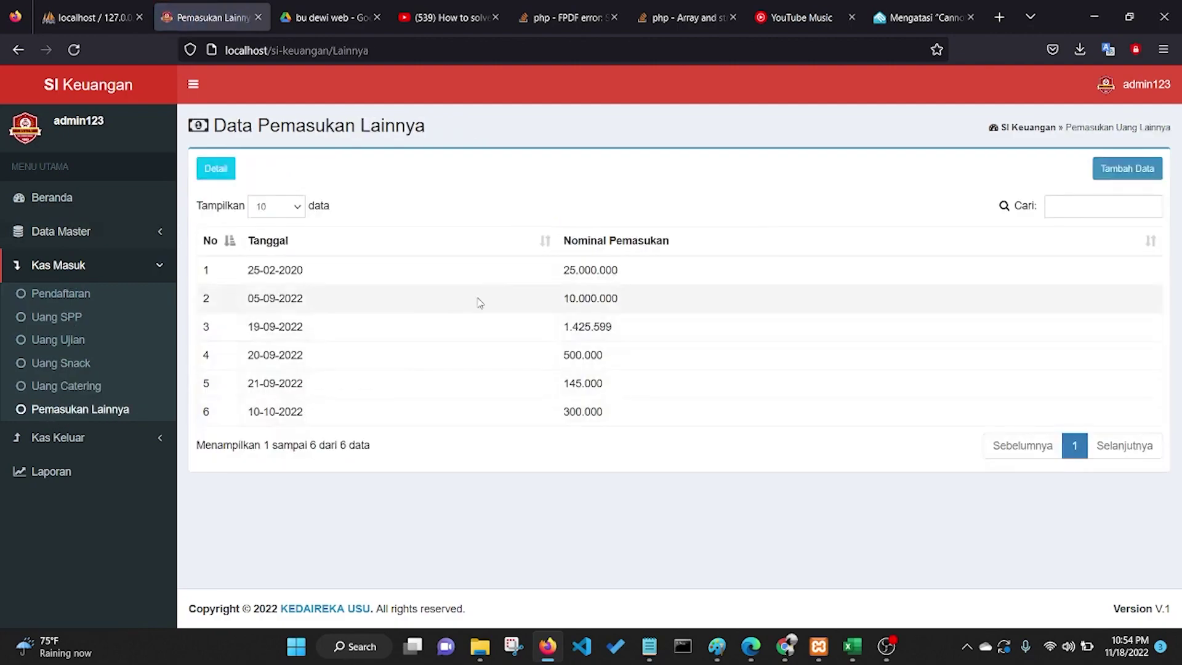
Step: Check the Detail view, open and cancel the Tambah Data form, then reopen Detail
{"action": "left_click", "coordinate": [209, 168]}
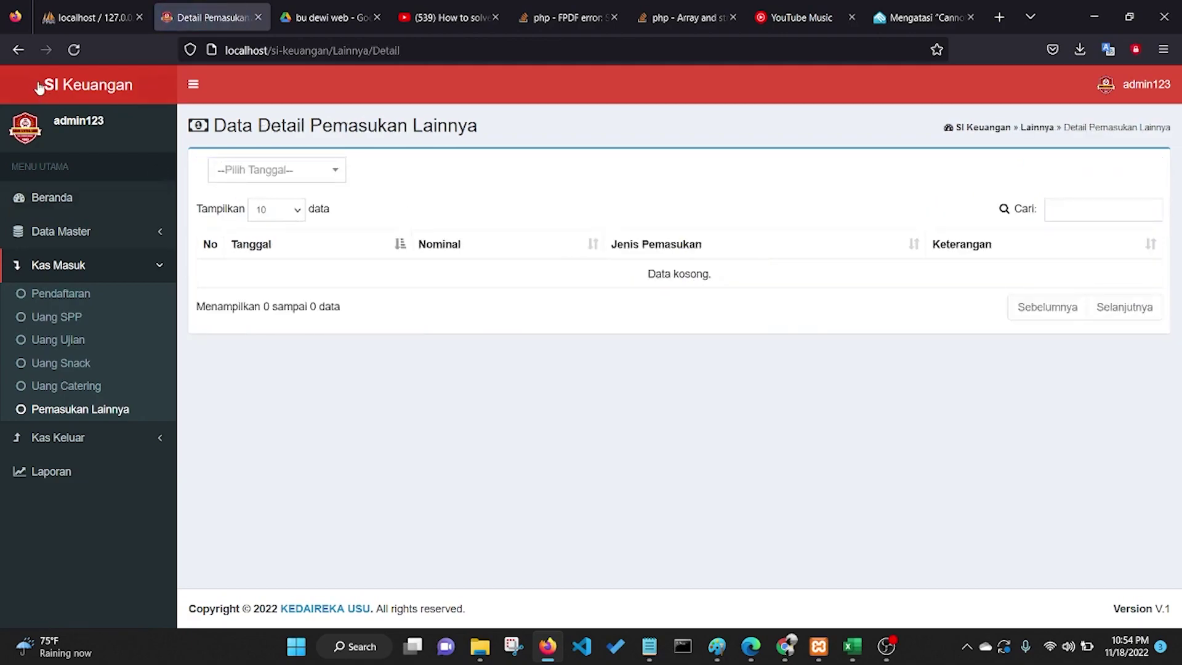
{"action": "left_click", "coordinate": [19, 50]}
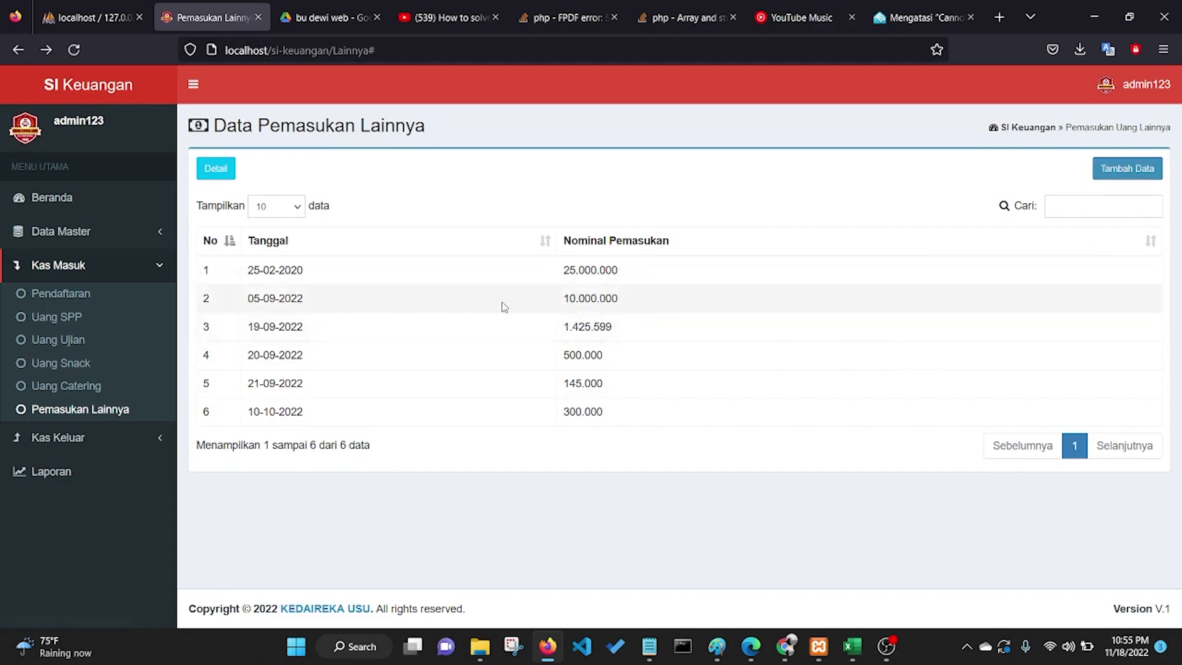
{"action": "left_click", "coordinate": [1126, 169]}
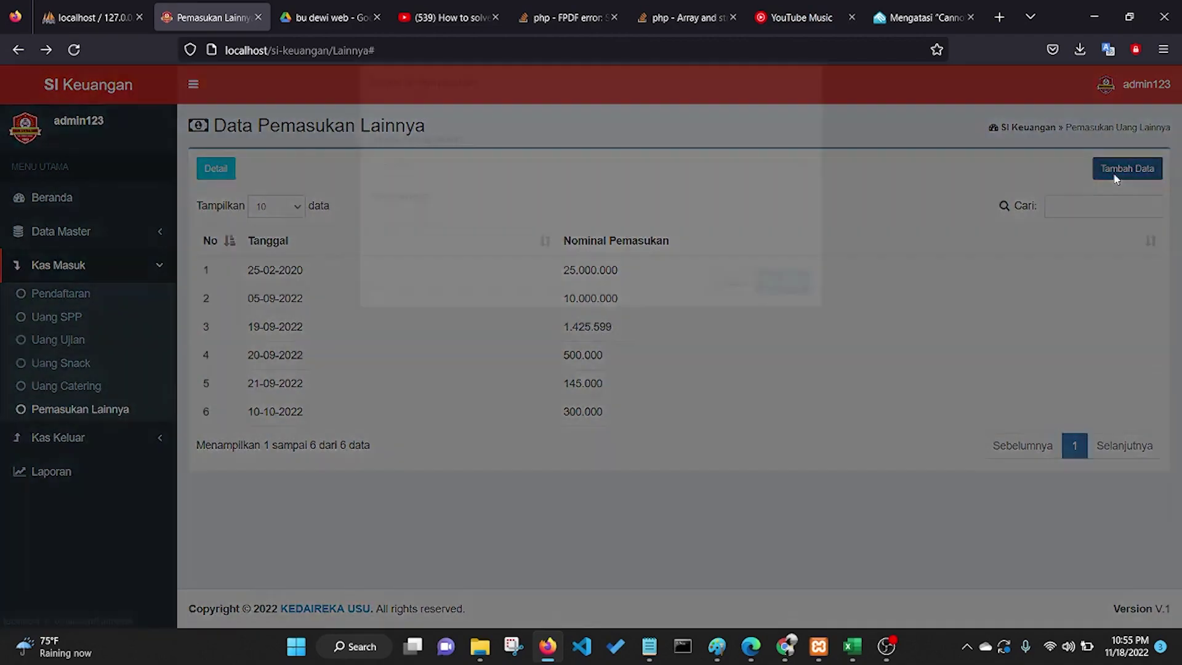
{"action": "left_click", "coordinate": [805, 107]}
{"action": "left_click", "coordinate": [210, 169]}
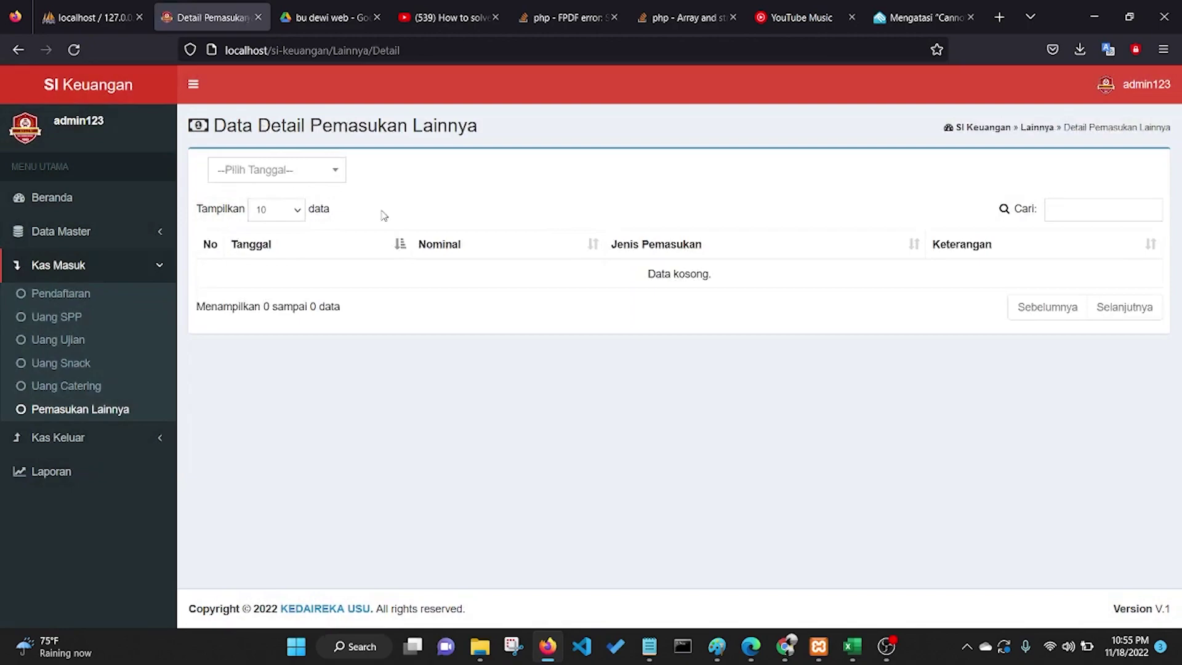
Step: Filter the other-income details by 25-02-2020, 05-09-2022, 19-09-2022, then 10-10-2022's 300.000 'Beli ATK' entry
{"action": "left_click", "coordinate": [325, 176]}
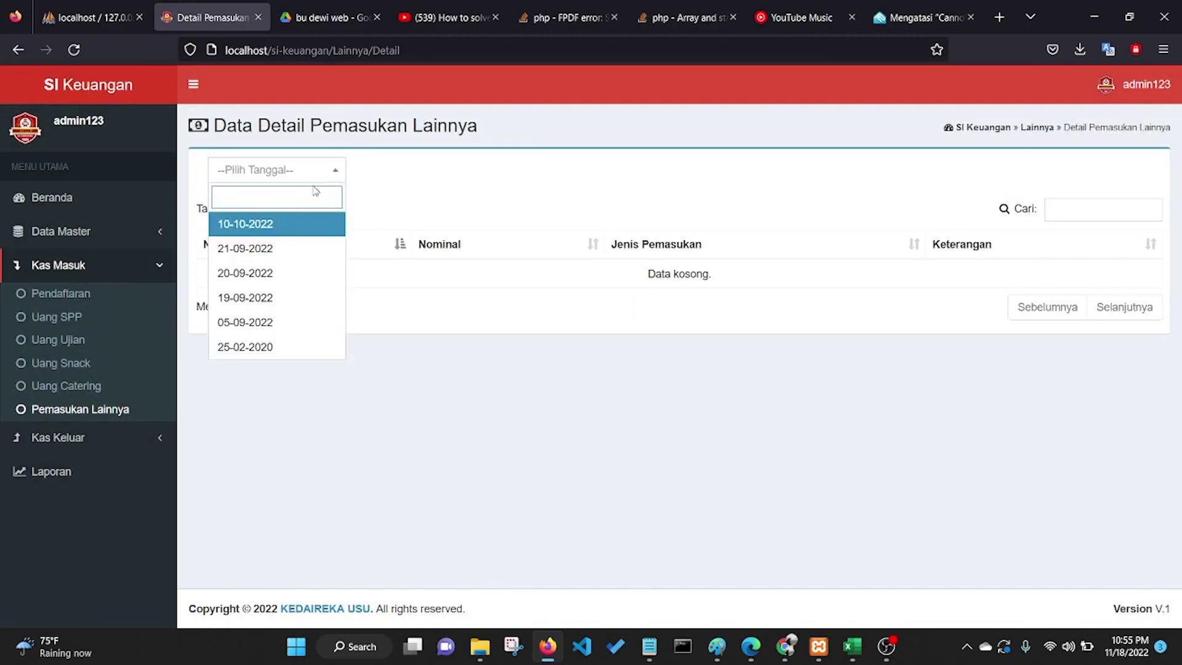
{"action": "left_click", "coordinate": [255, 348]}
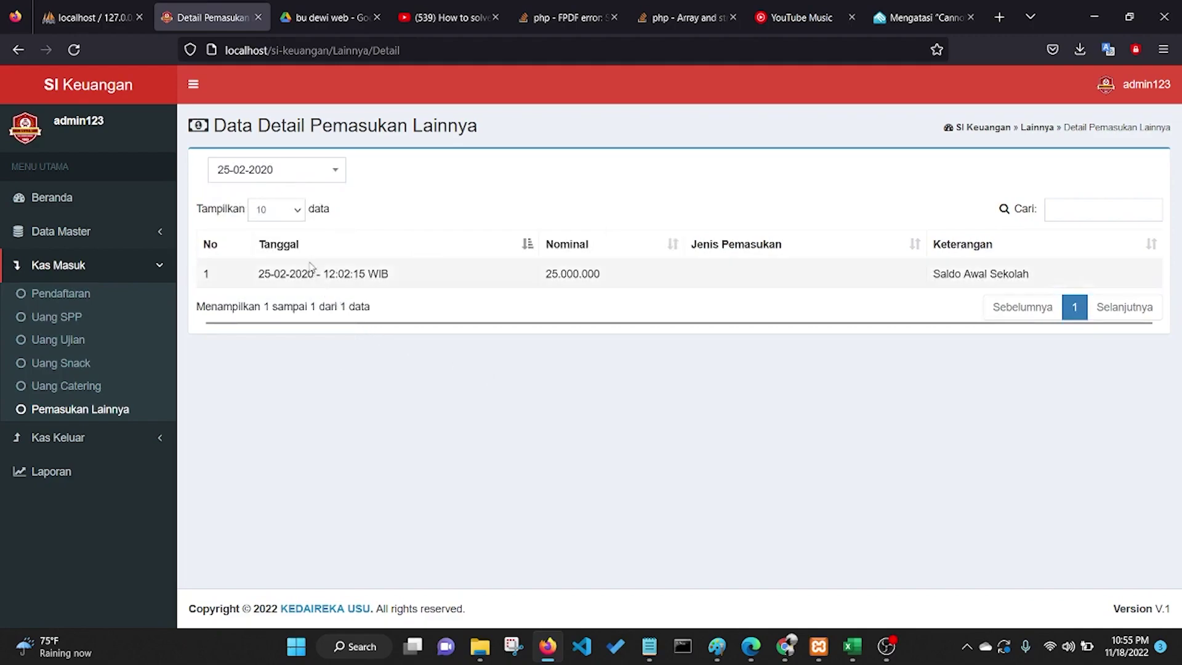
{"action": "left_click", "coordinate": [303, 177]}
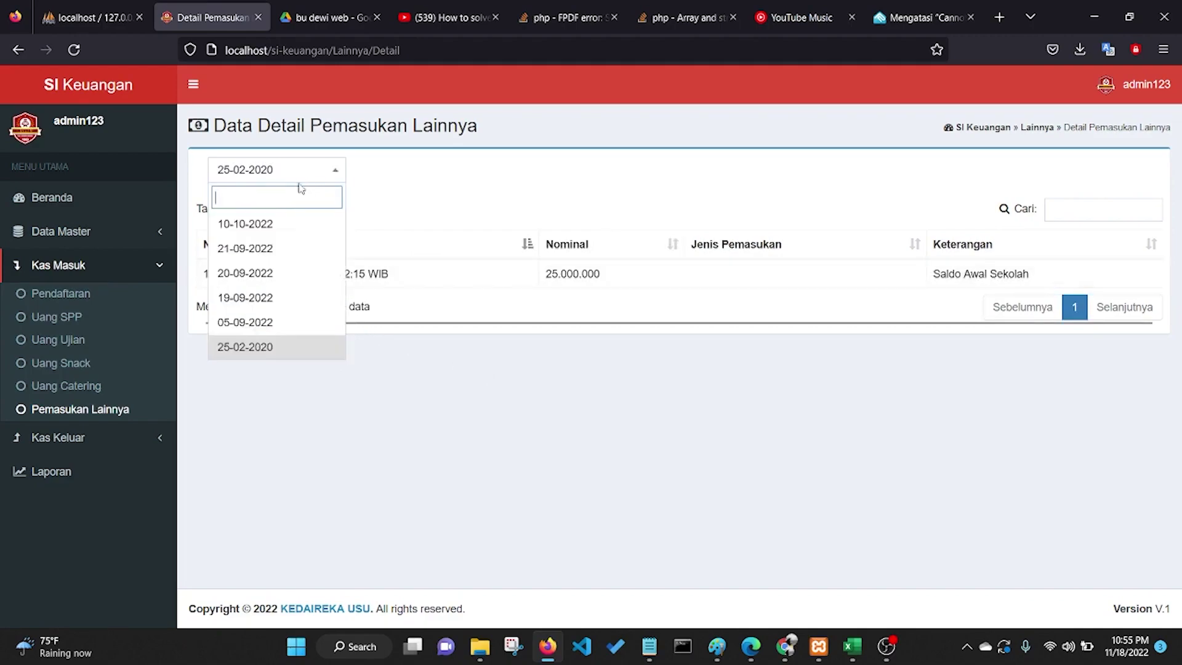
{"action": "left_click", "coordinate": [262, 322]}
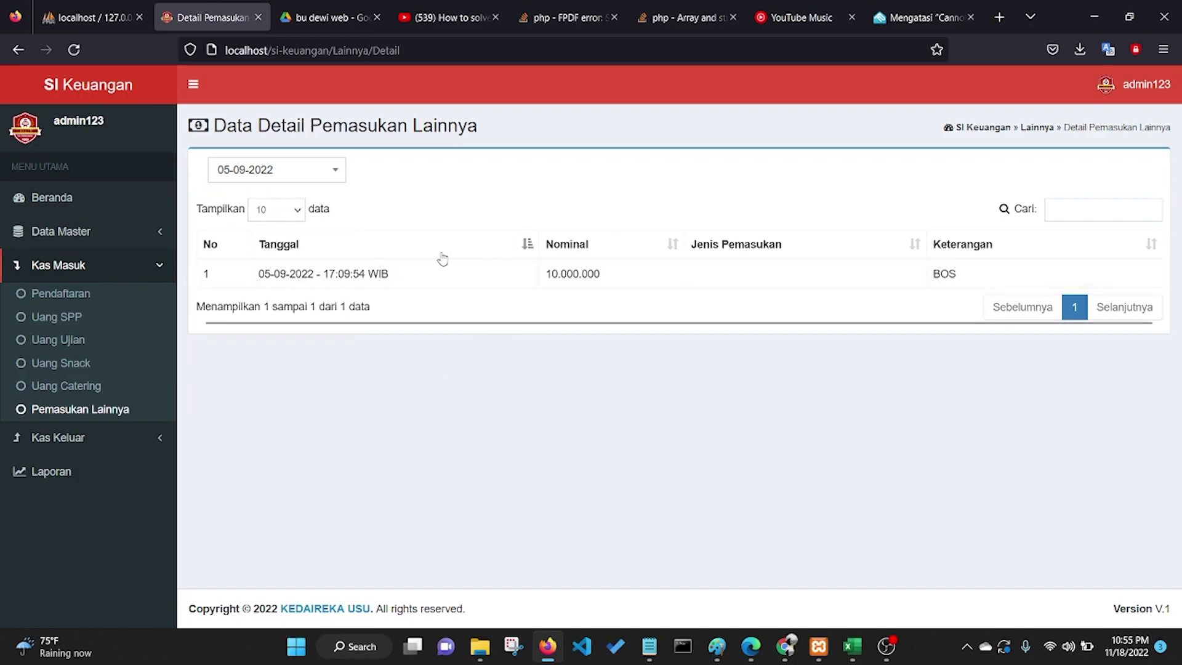
{"action": "left_click", "coordinate": [325, 178]}
{"action": "left_click", "coordinate": [314, 297]}
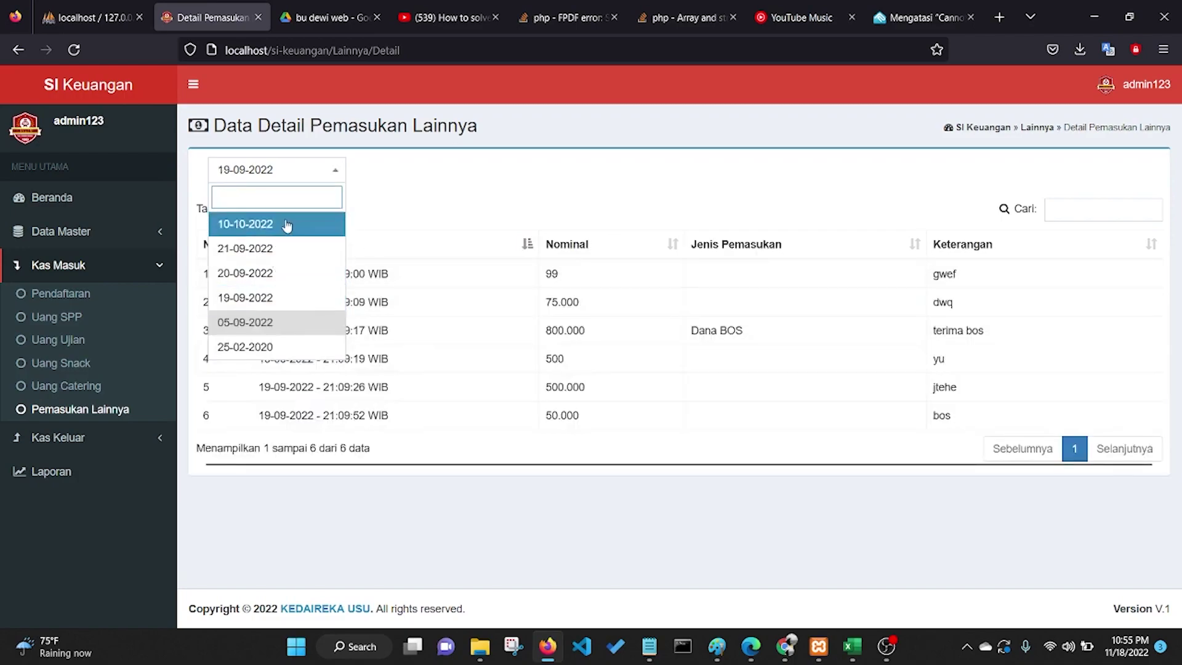
{"action": "left_click", "coordinate": [493, 198]}
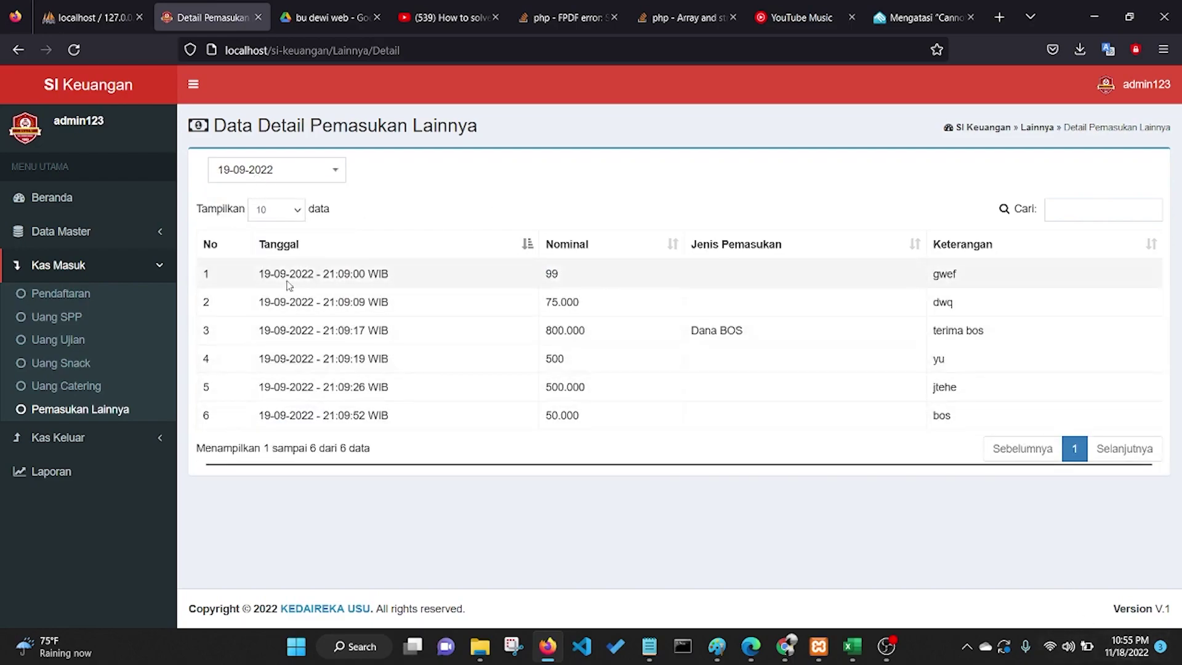
{"action": "left_click", "coordinate": [280, 168]}
{"action": "left_click", "coordinate": [268, 227]}
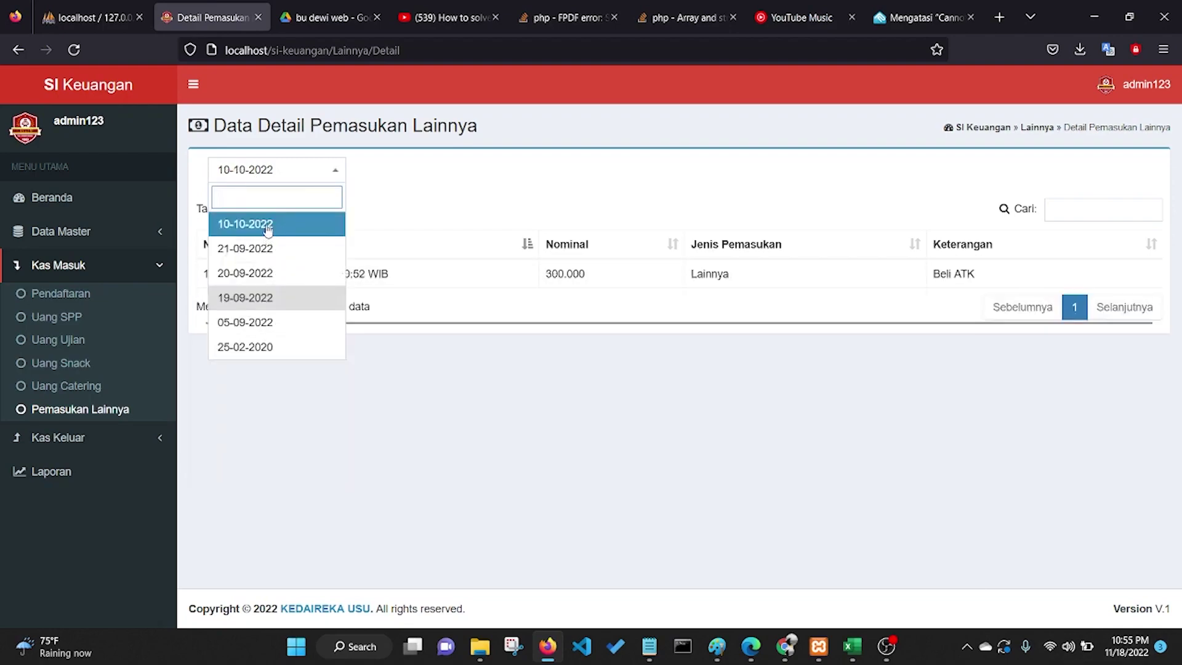
{"action": "left_click", "coordinate": [463, 352]}
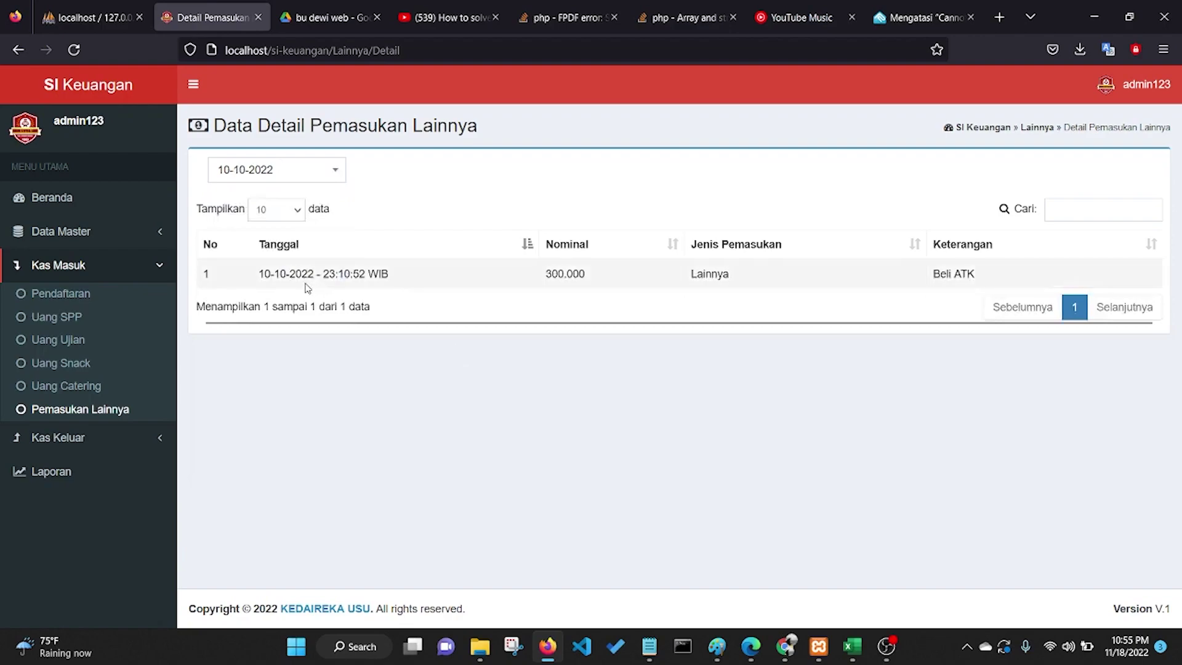
Step: From the other-income list, start a new entry with amount 30000 and income type Lainnya
{"action": "left_click", "coordinate": [18, 50]}
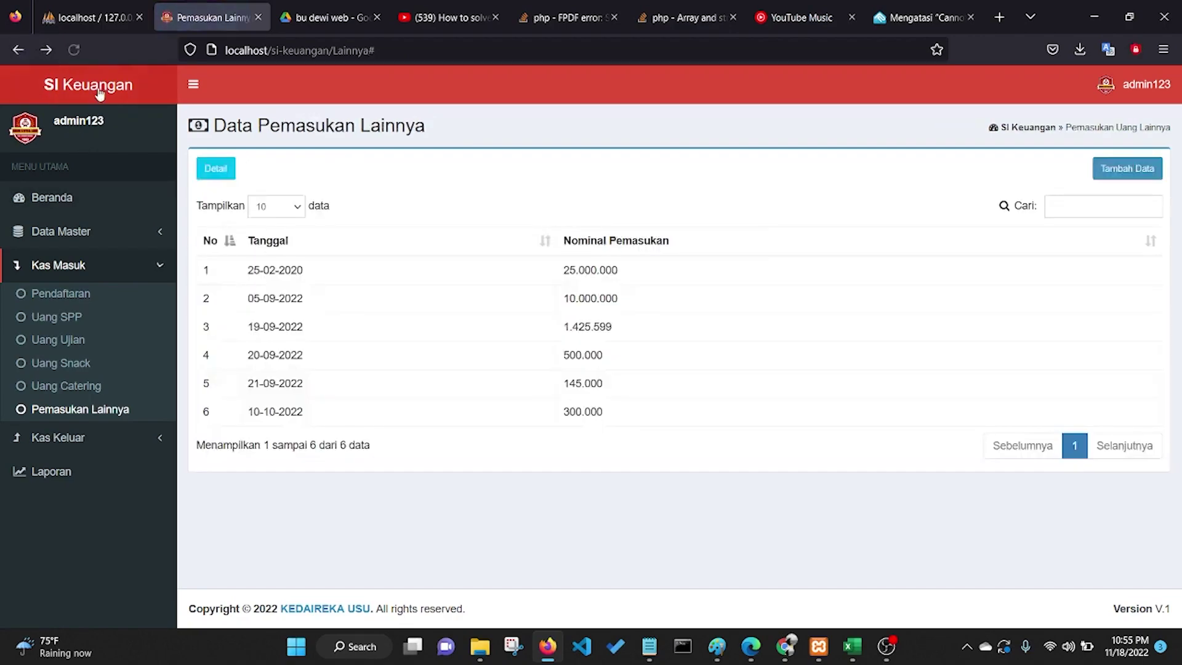
{"action": "left_click", "coordinate": [1130, 173]}
{"action": "left_click", "coordinate": [474, 183]}
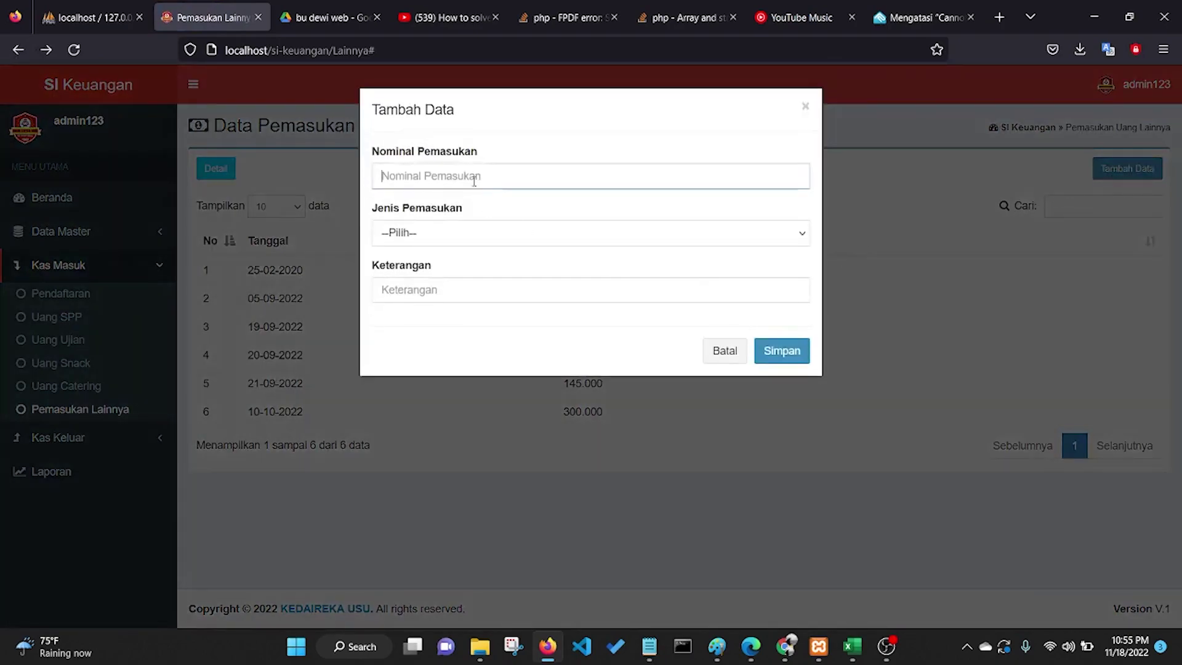
{"action": "type", "text": "30000"}
{"action": "left_click", "coordinate": [447, 233]}
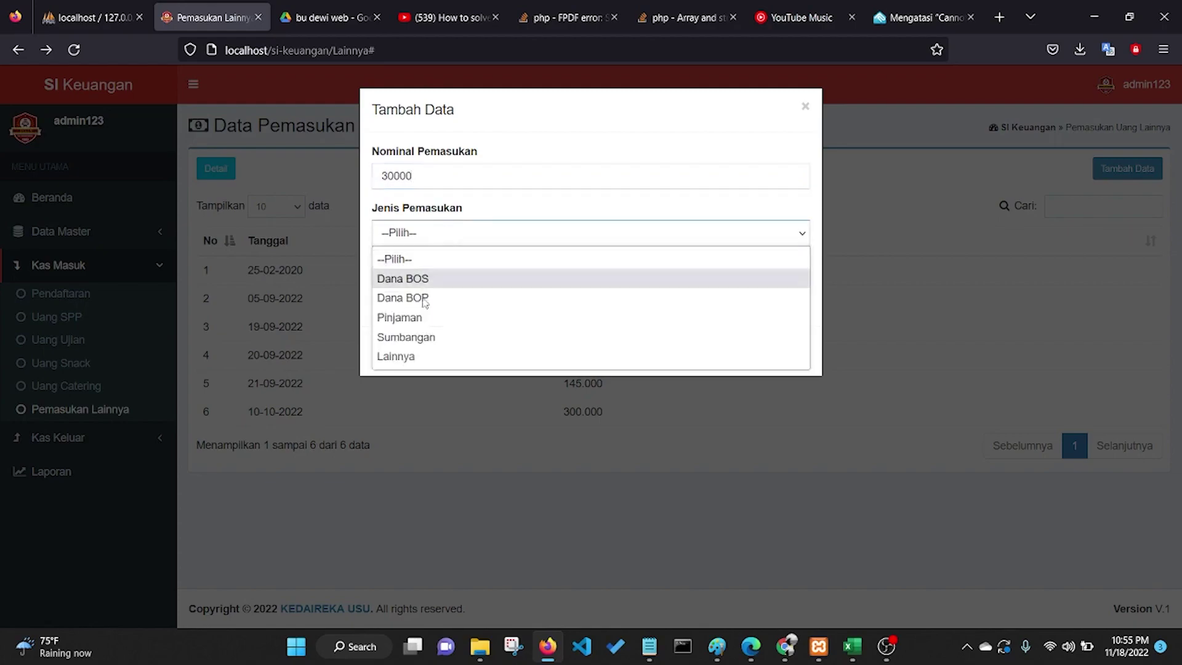
{"action": "left_click", "coordinate": [415, 354]}
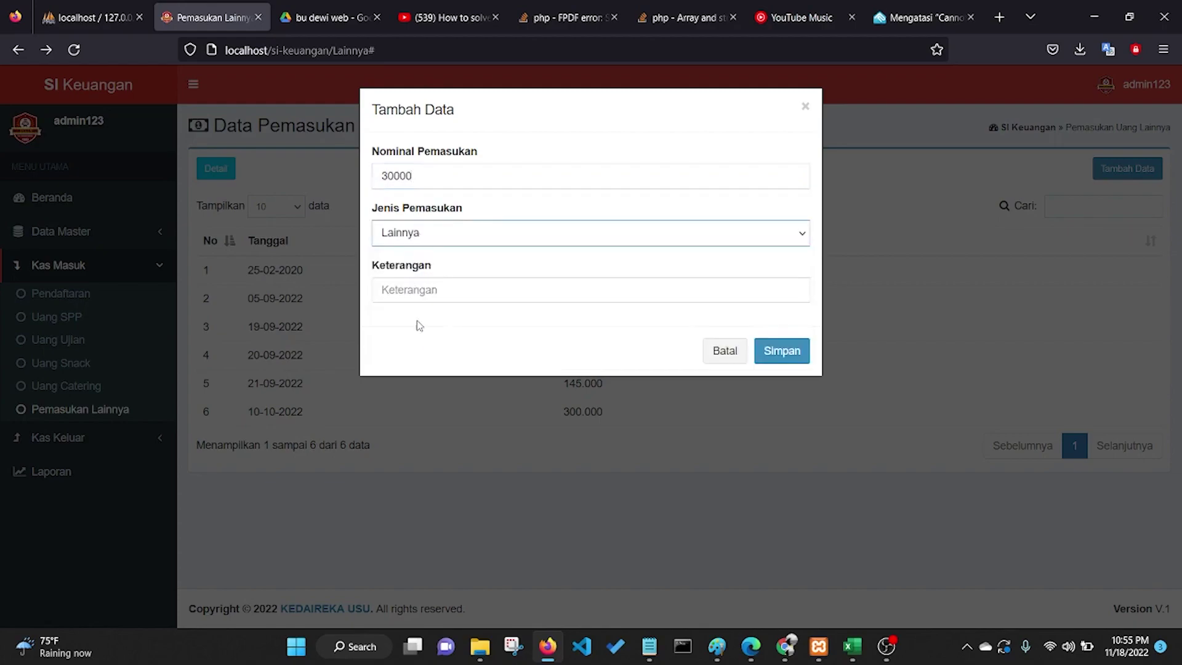
{"action": "left_click", "coordinate": [446, 231]}
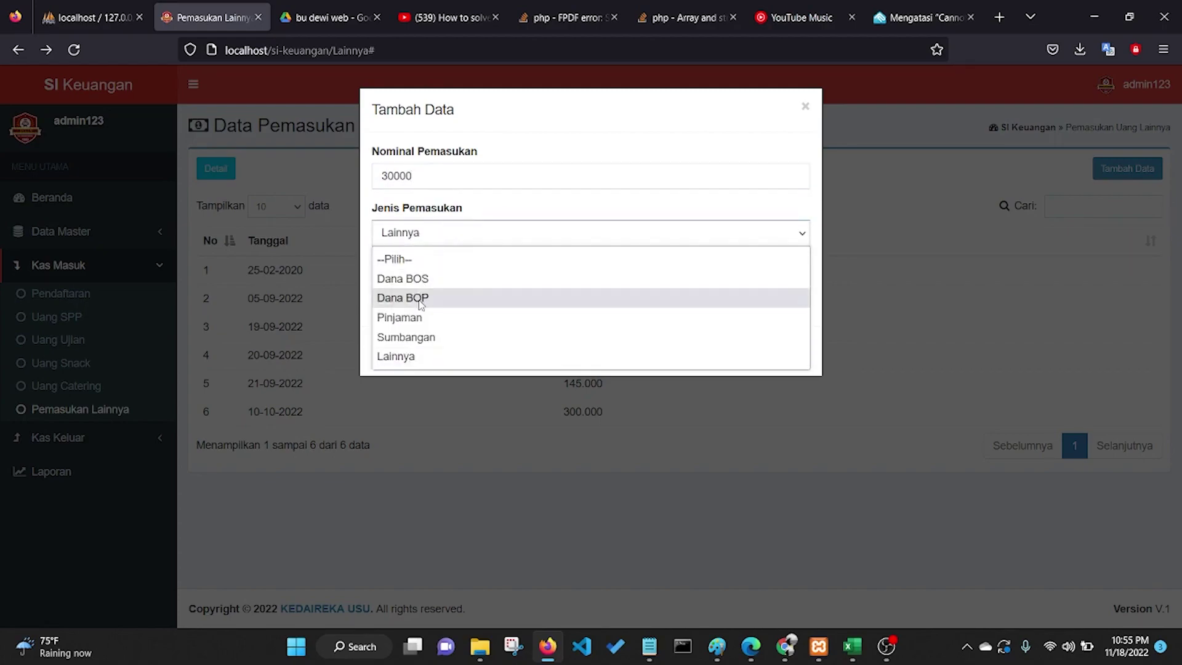
{"action": "left_click", "coordinate": [416, 358]}
Step: Describe the entry as 'Pembelian spidol' and save it
{"action": "left_click", "coordinate": [422, 294]}
{"action": "type", "text": "Pembelian spidol"}
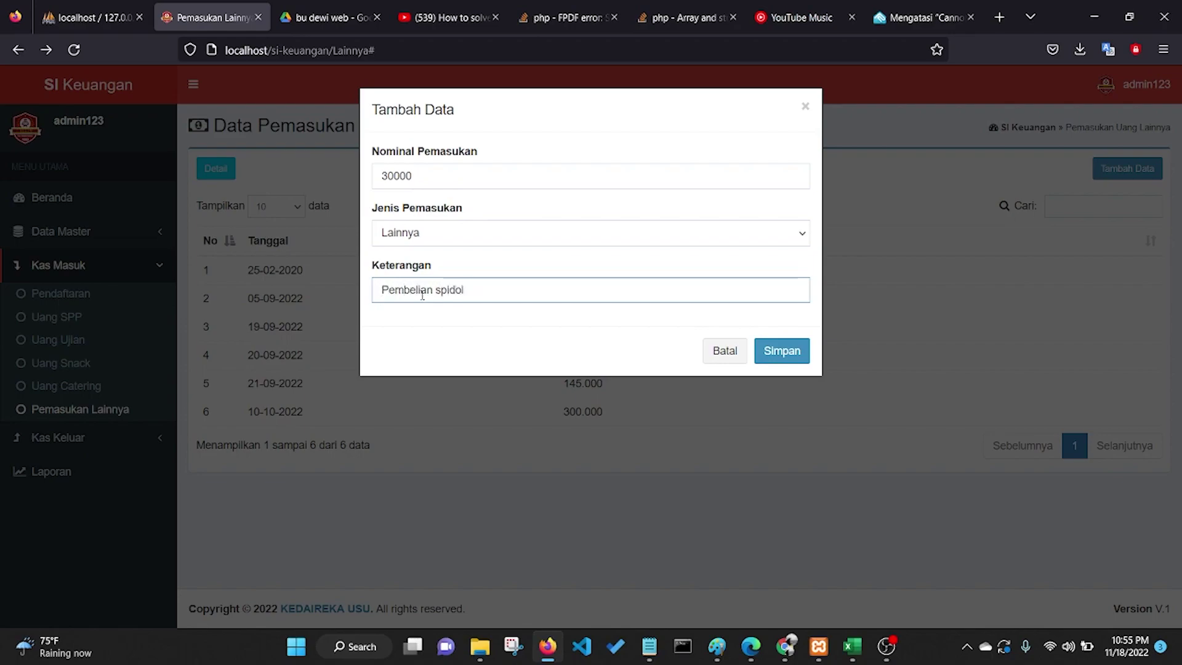
{"action": "left_click", "coordinate": [774, 351]}
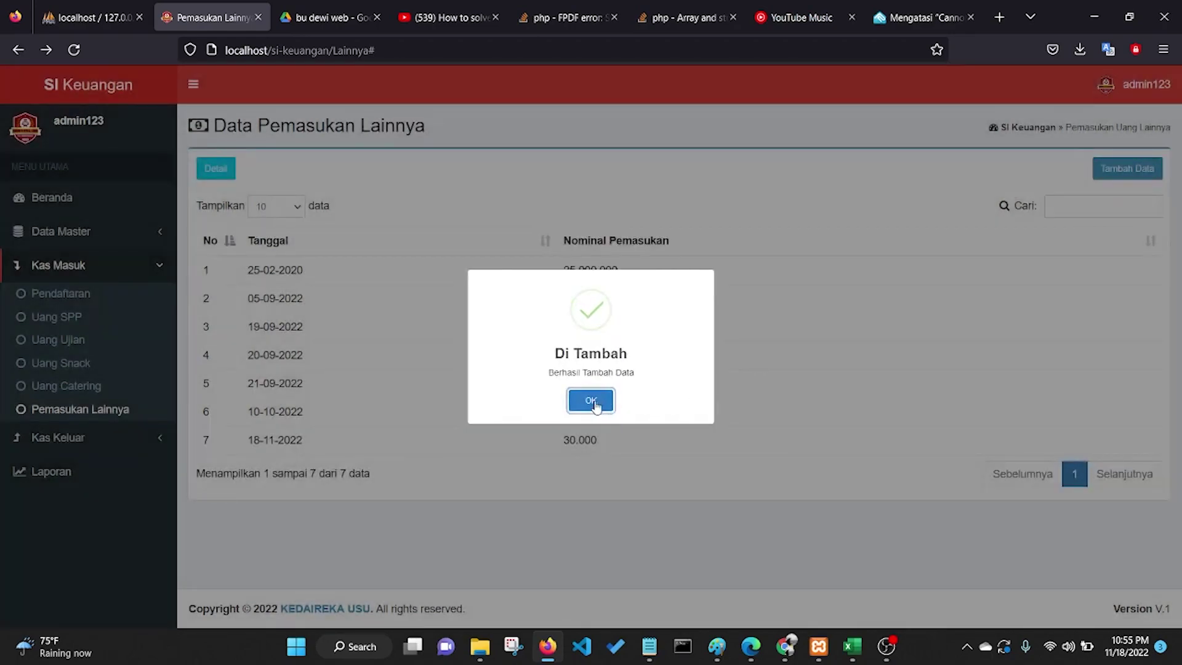
{"action": "left_click", "coordinate": [593, 402]}
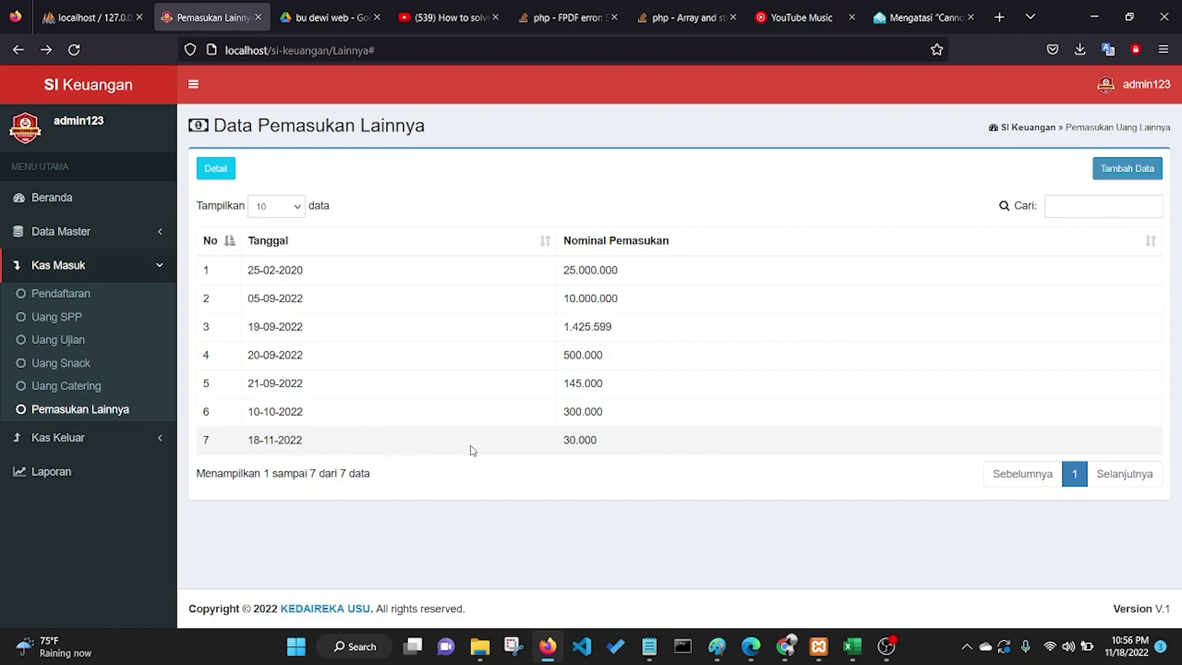
Step: Filter the detail view to 18-11-2022 to confirm the 30.000 Lainnya 'Pembelian spidol' entry
{"action": "left_click", "coordinate": [217, 169]}
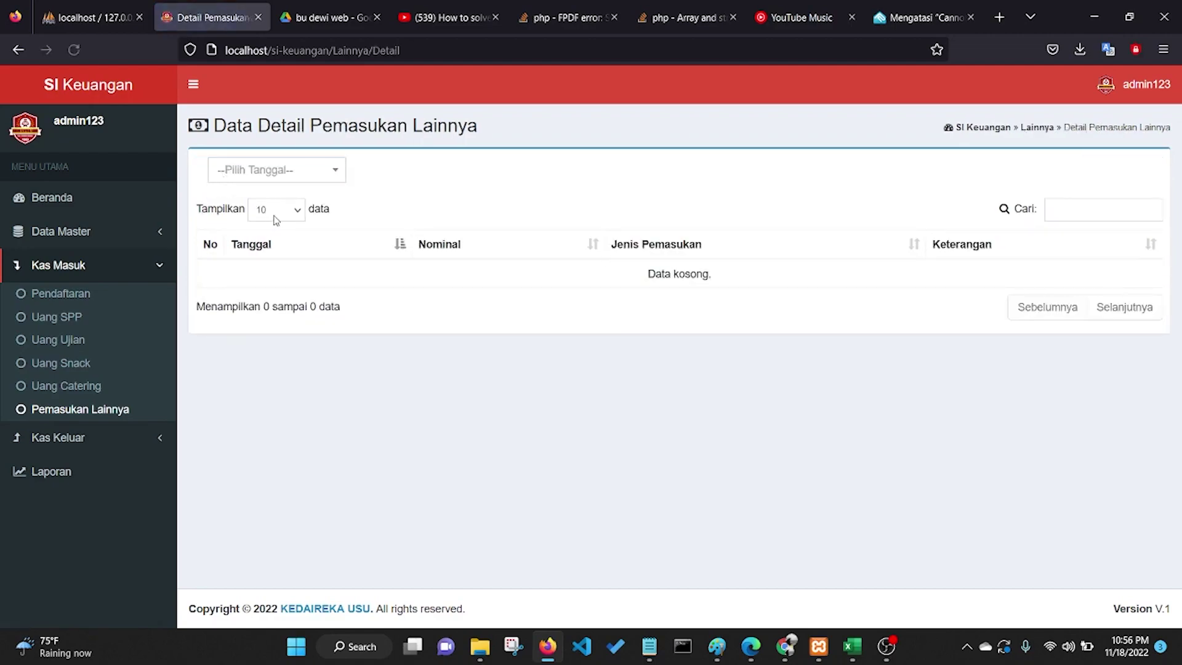
{"action": "left_click", "coordinate": [308, 175]}
{"action": "left_click", "coordinate": [281, 226]}
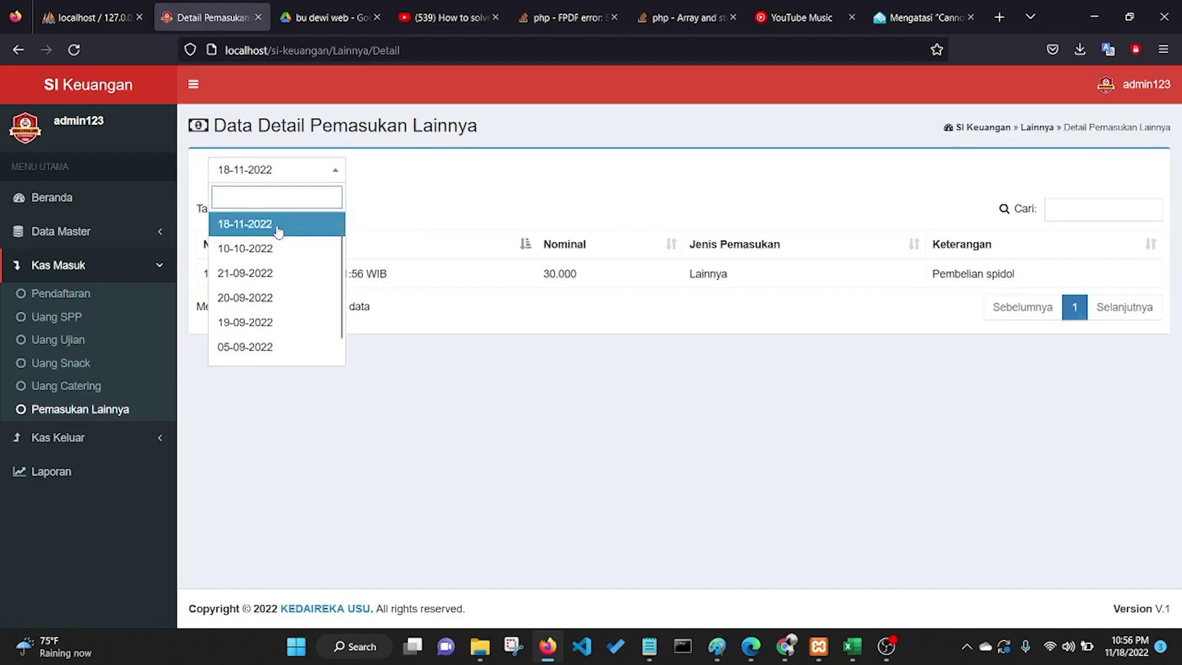
{"action": "left_click", "coordinate": [453, 320]}
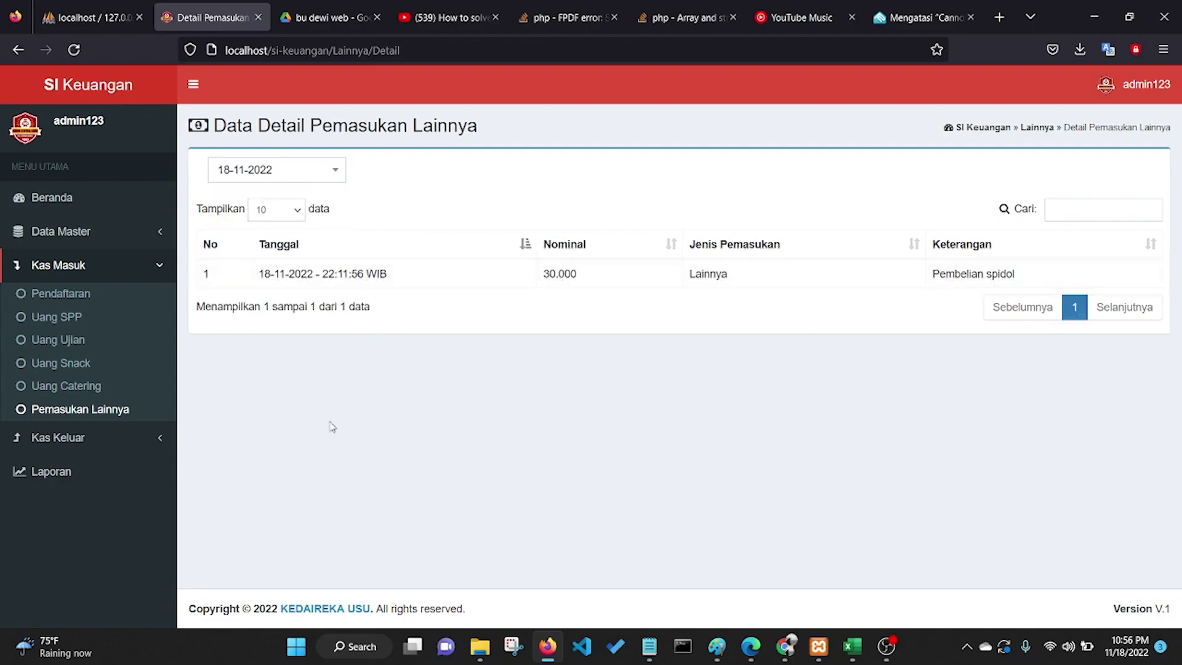